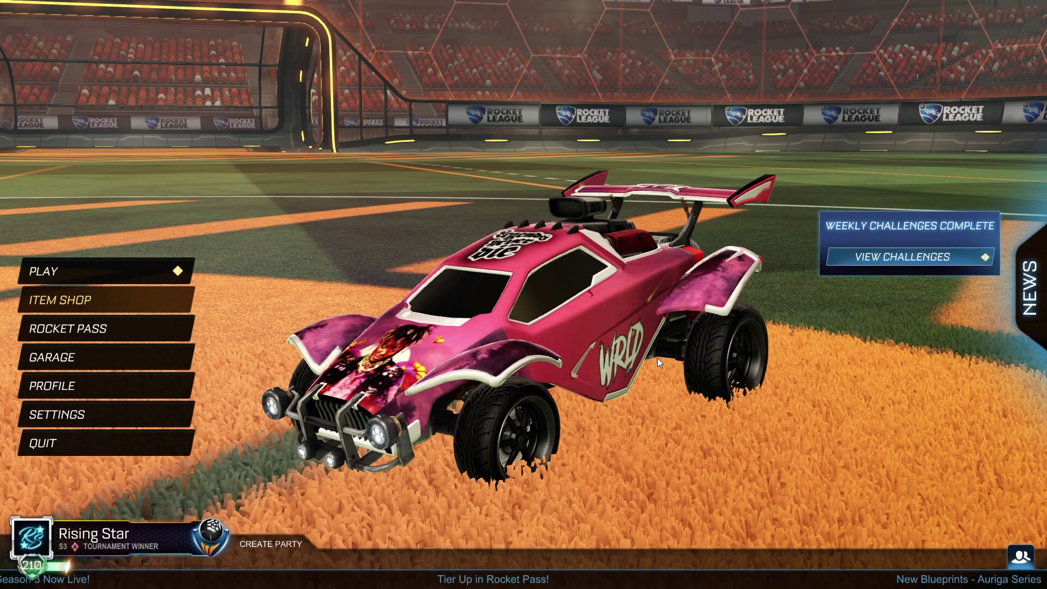
Switch from the game to the desktop and look at the BakkesMod injector window and its file options
key("alt+Tab")
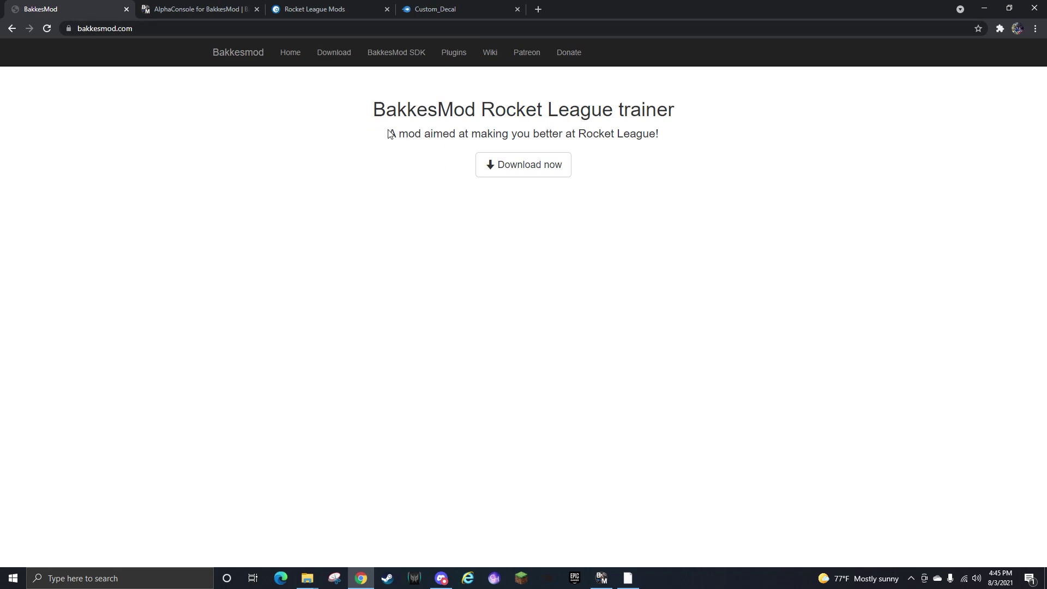
left_click(985, 10)
left_click(872, 147)
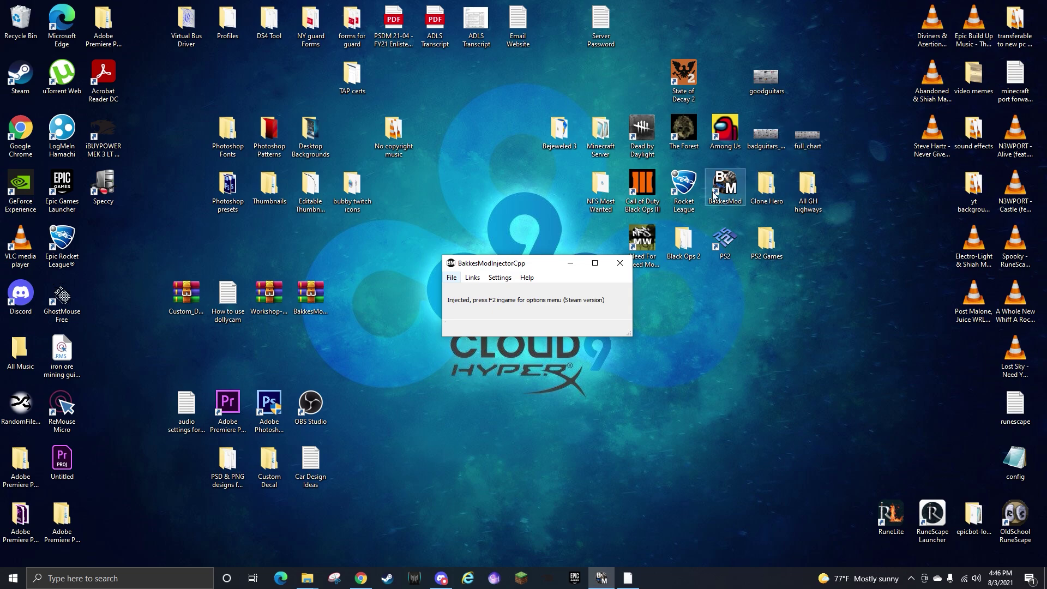
mouse_move(513, 268)
left_mouse_down()
mouse_move(520, 284)
mouse_move(489, 265)
mouse_move(513, 262)
left_mouse_up()
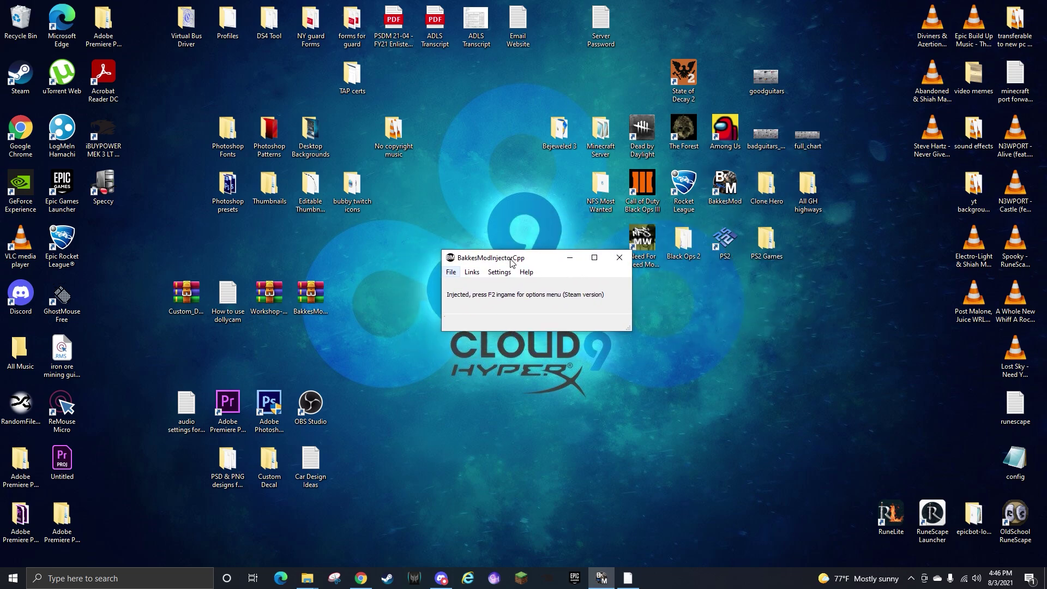
left_click(452, 274)
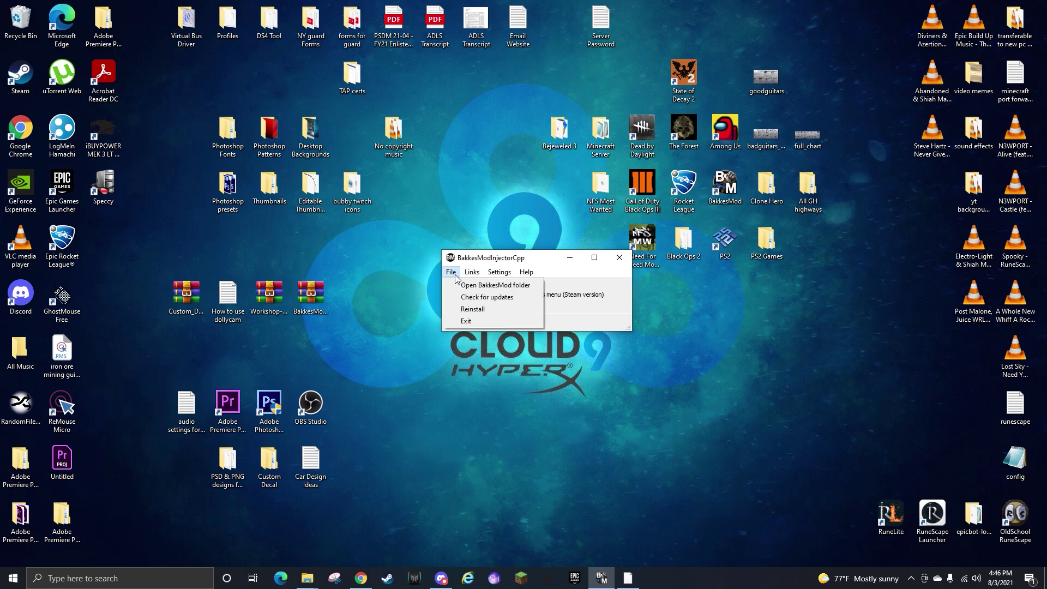
left_click(498, 259)
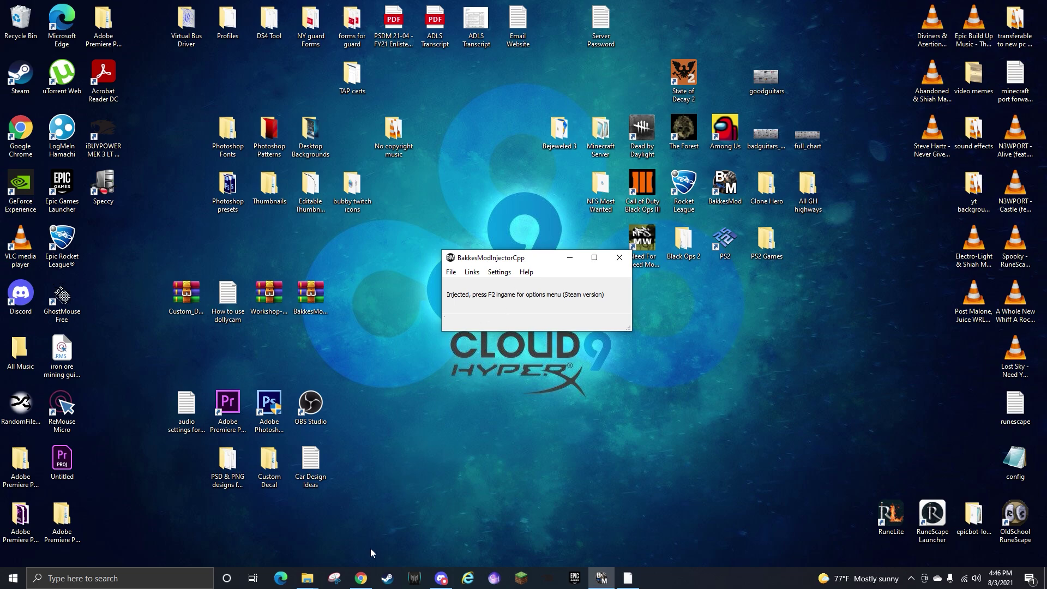
Switch to Chrome to view the AlphaConsole for BakkesMod plugin page and browse the latest decals on Rocket League Mods
left_click(367, 579)
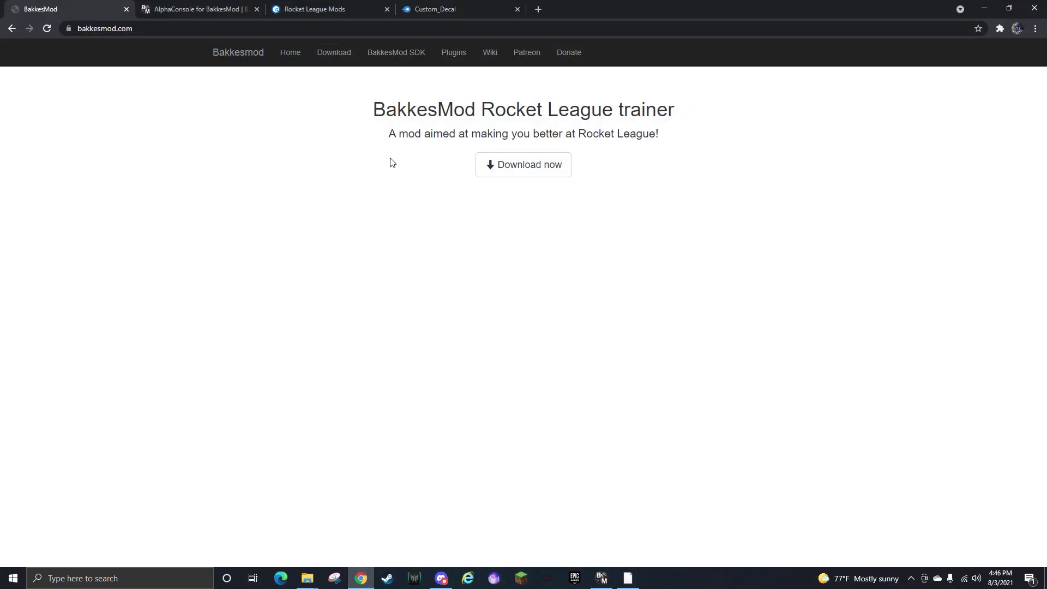
left_click(195, 9)
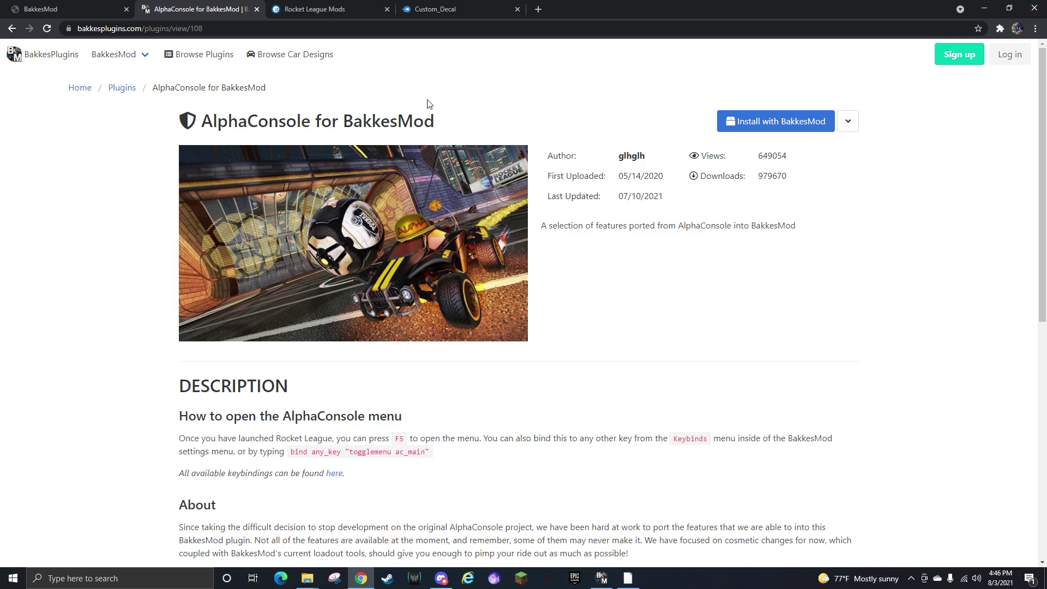
left_click(319, 5)
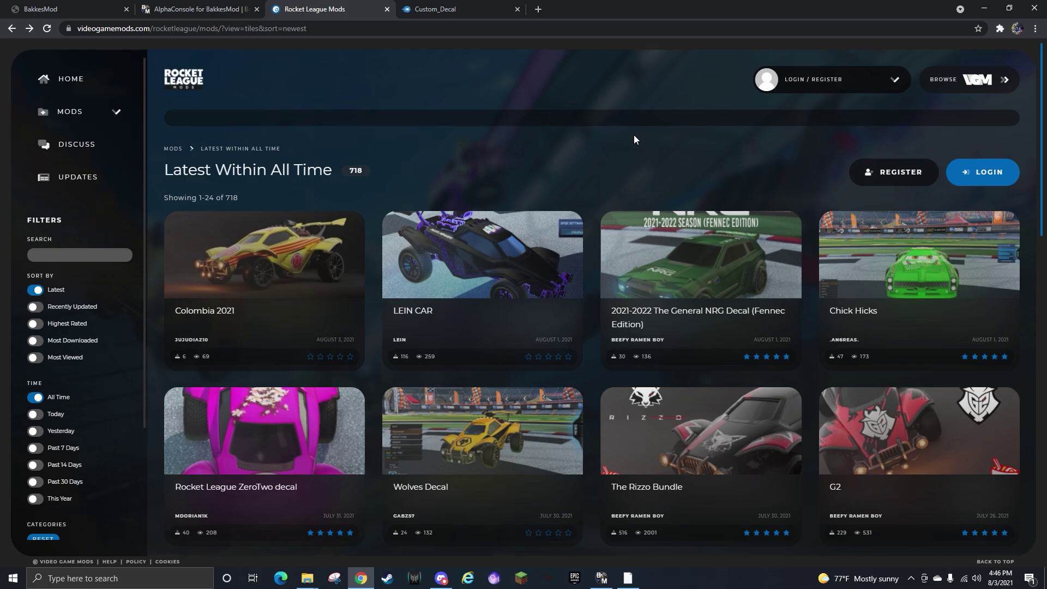
scroll(574, 109, "down", 10)
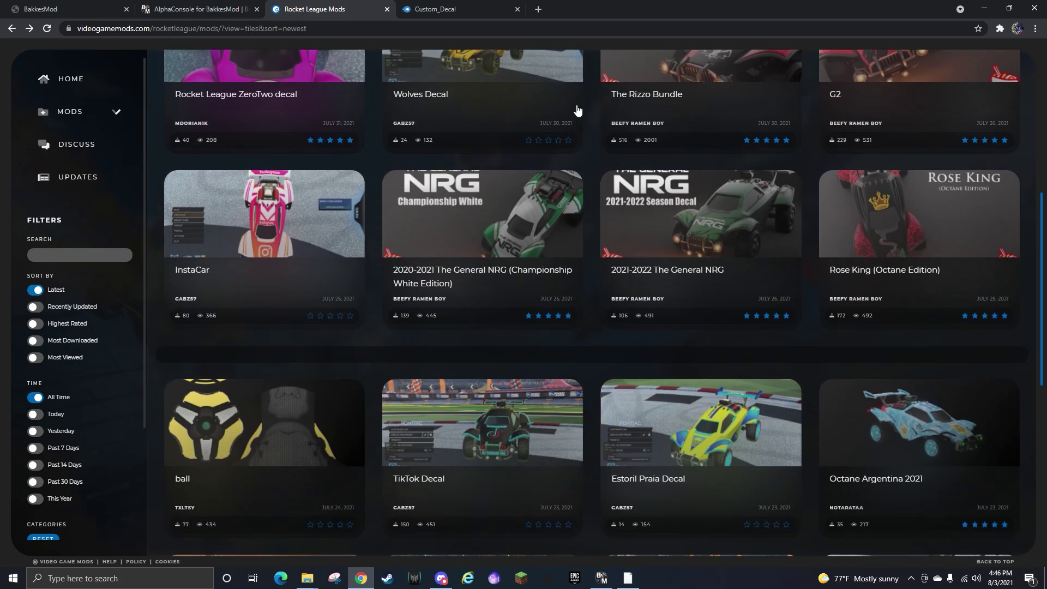
scroll(578, 110, "down", 6)
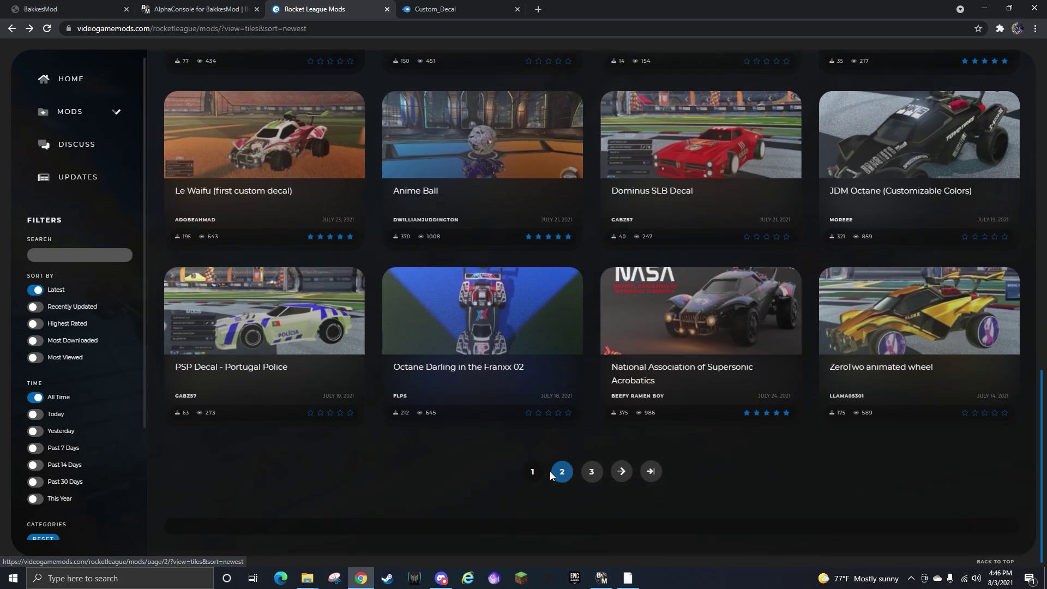
scroll(444, 265, "up", 15)
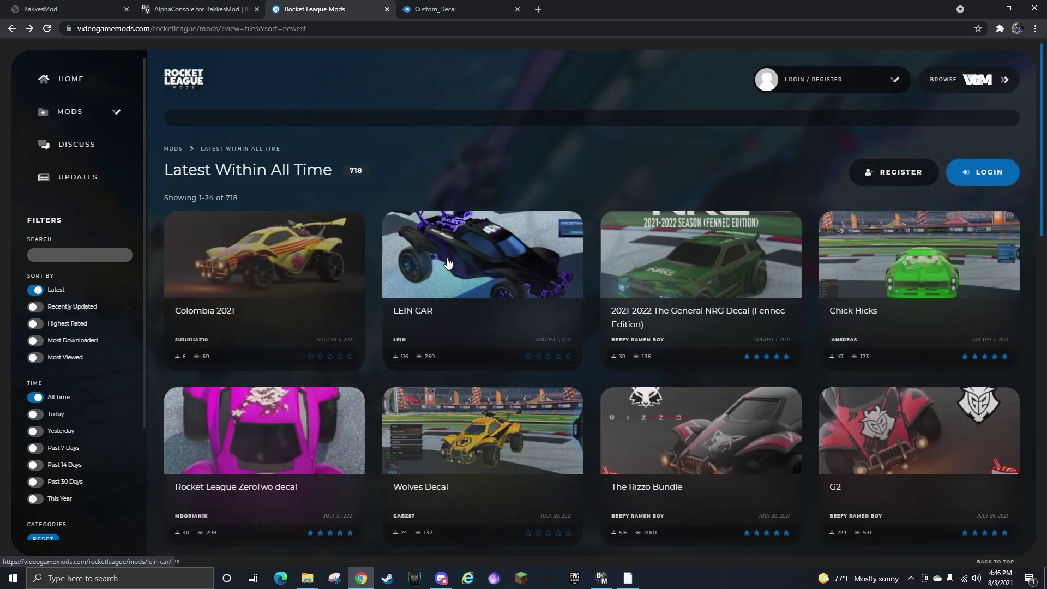
scroll(448, 263, "down", 3)
scroll(491, 327, "down", 1)
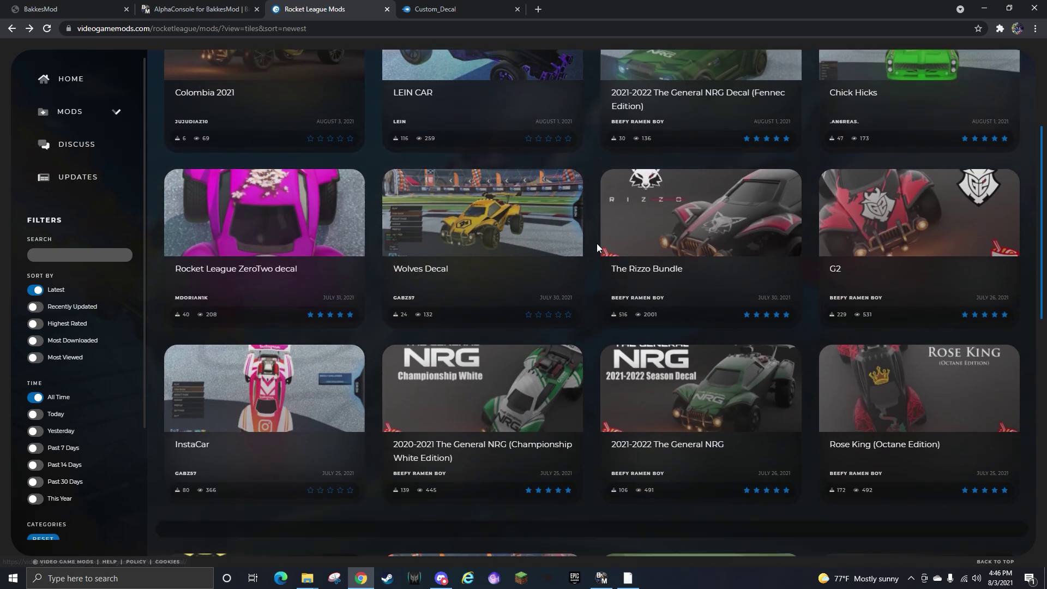
Download the 2020-2021 The General NRG (Championship White Edition) decal and place its archive on the desktop
left_click(525, 404)
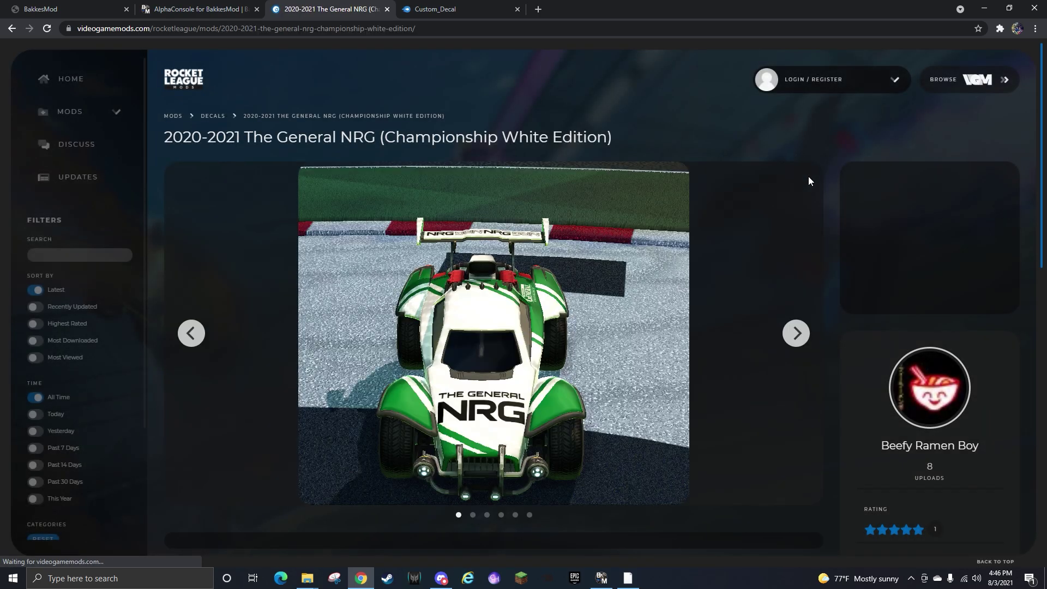
scroll(858, 235, "down", 10)
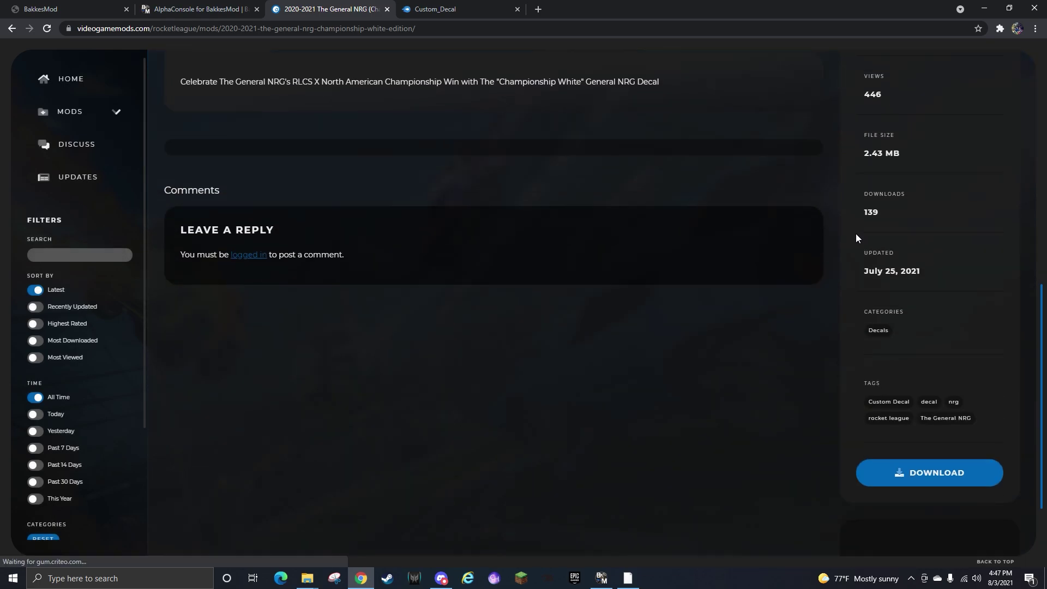
left_click(1010, 9)
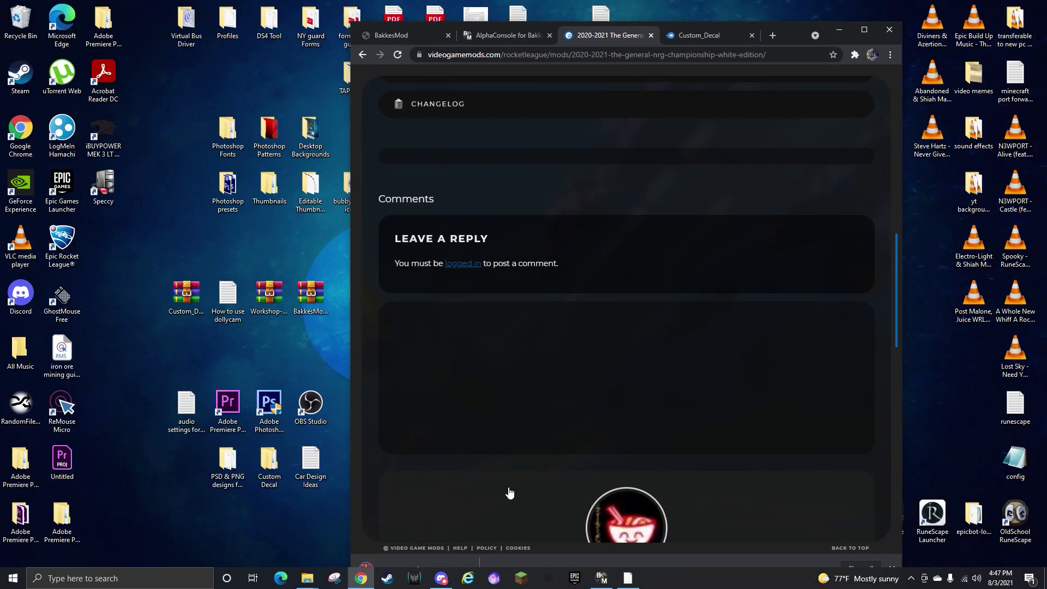
left_click_drag(793, 37, 781, 17)
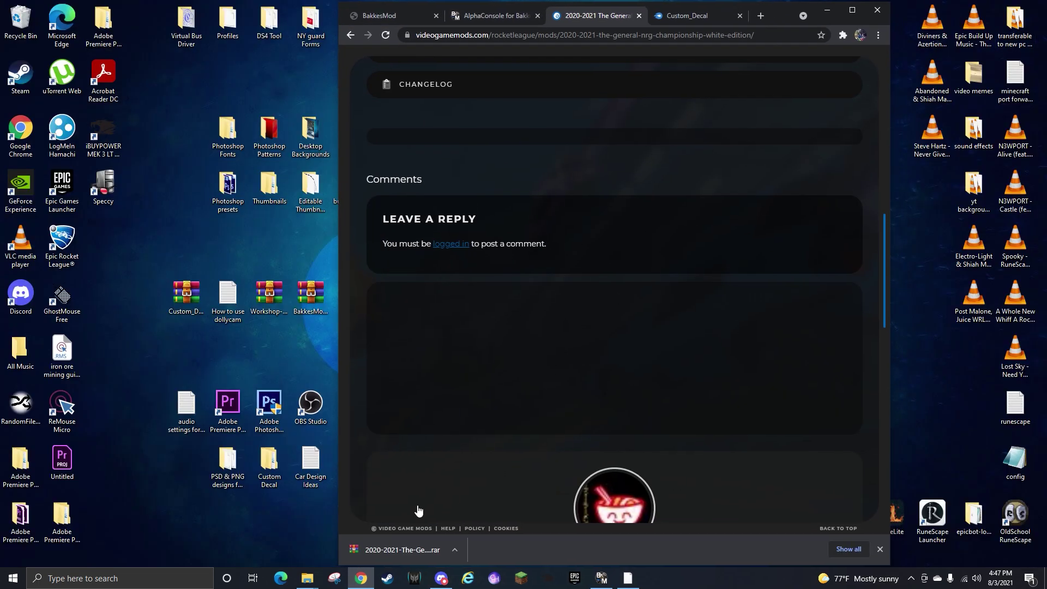
left_click_drag(387, 550, 930, 372)
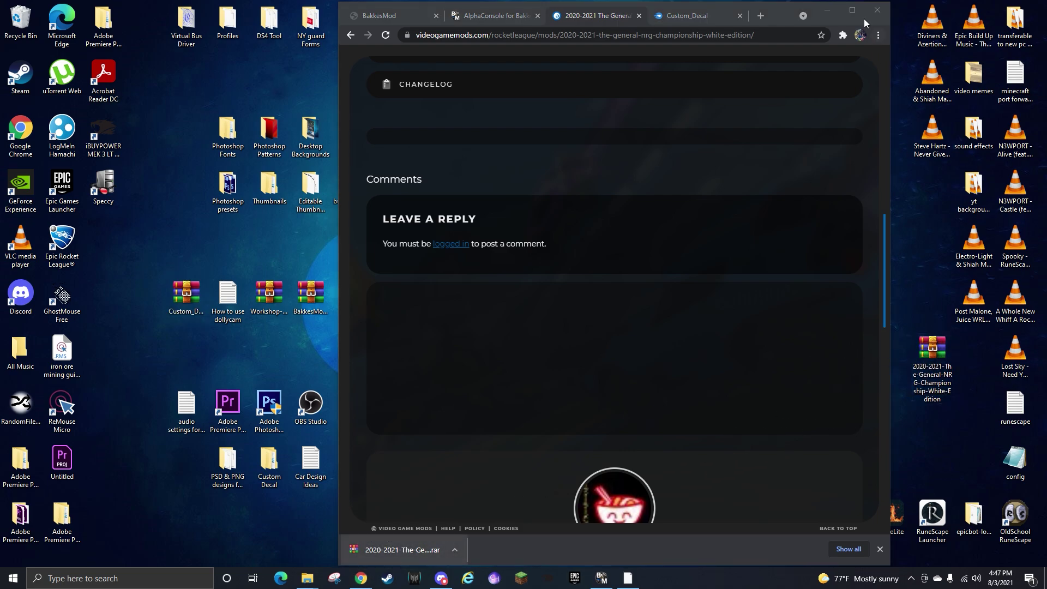
left_click(853, 10)
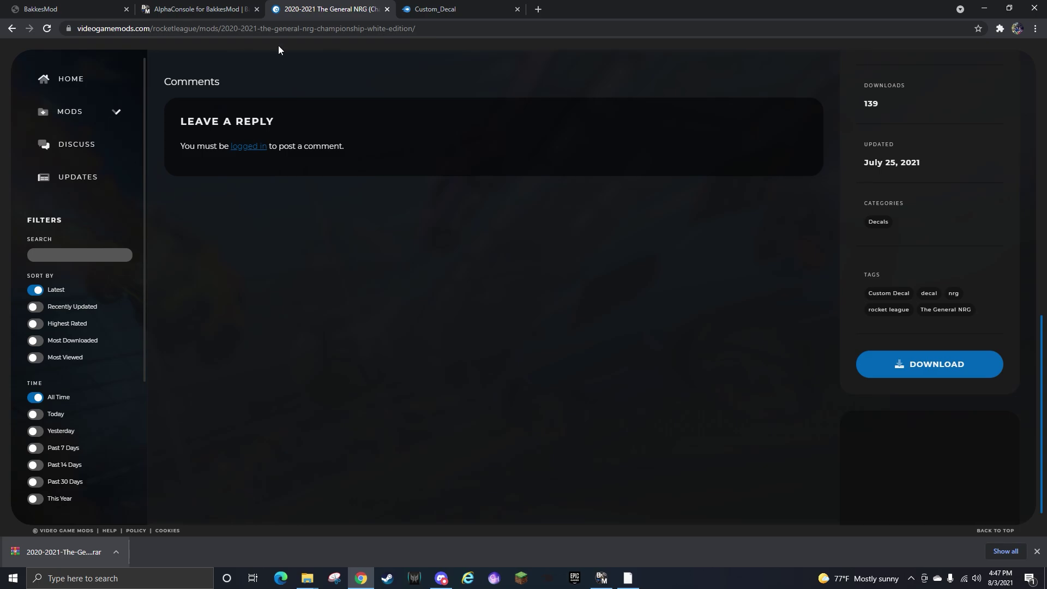
Go back to the mod list and look at the Custom_Decal.rar download page on MediaFire
left_click(11, 28)
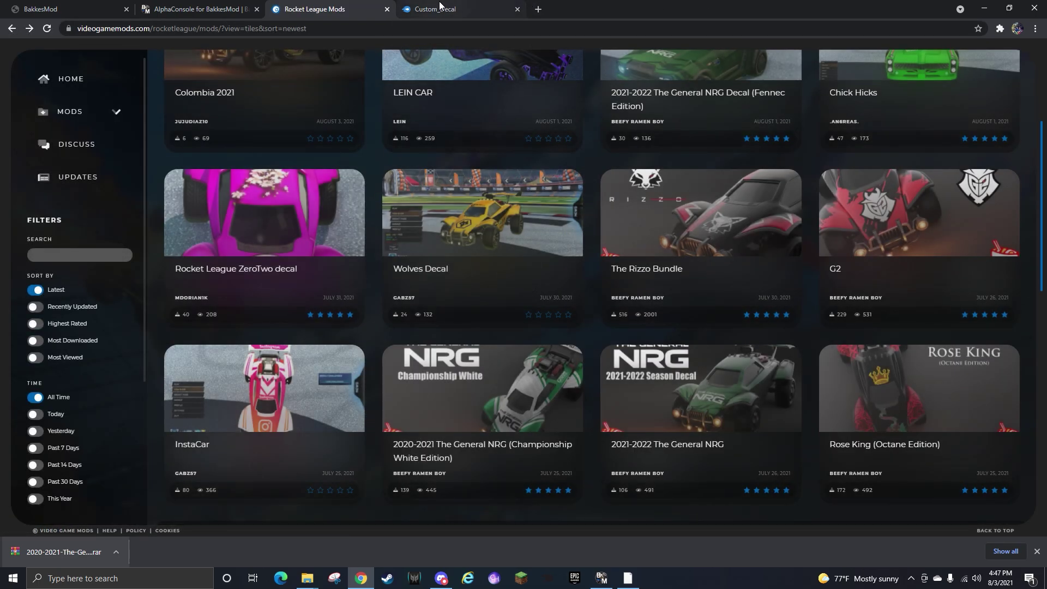
left_click(439, 5)
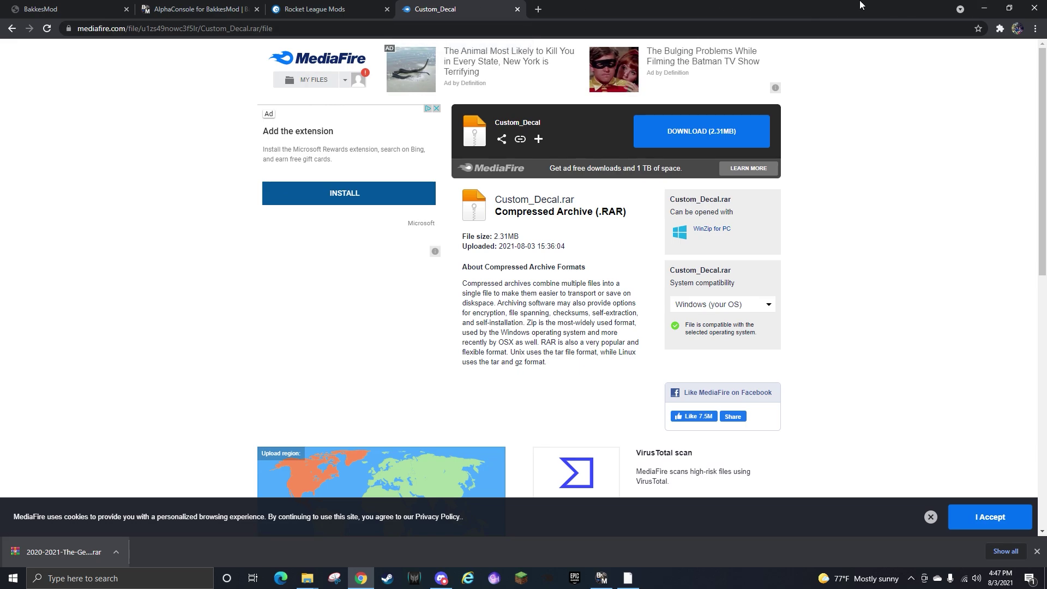
left_click(308, 7)
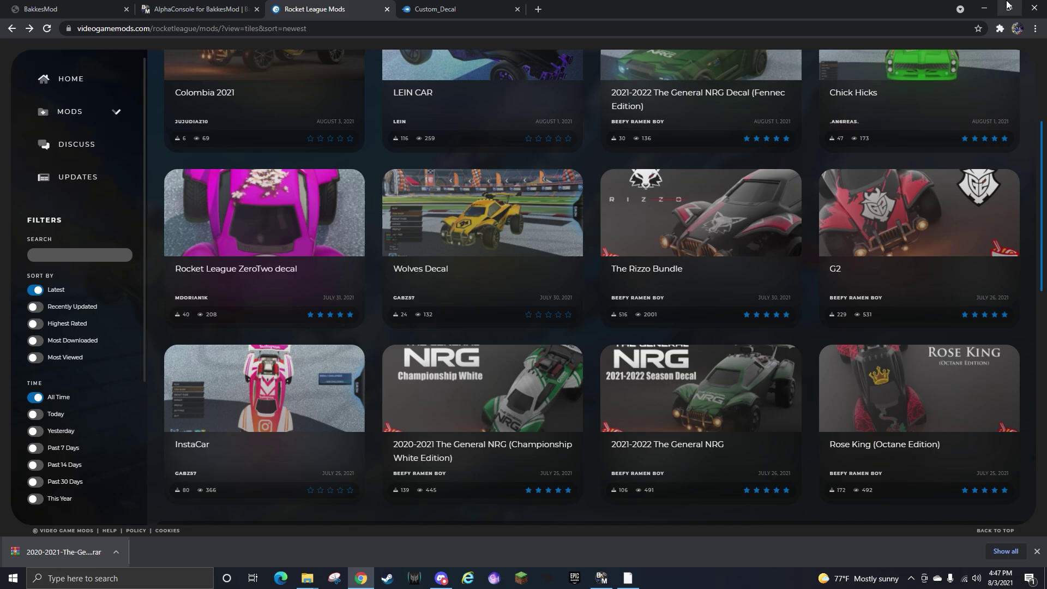
Minimize the browser and move the decal archive to the open area of the desktop near the injector window
left_click(985, 7)
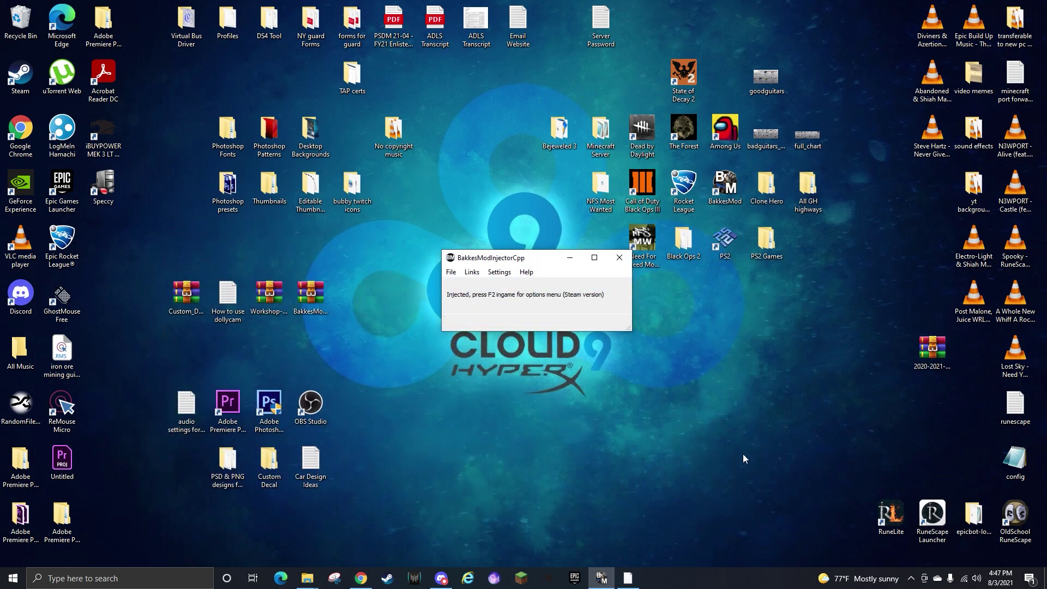
left_click_drag(933, 359, 733, 361)
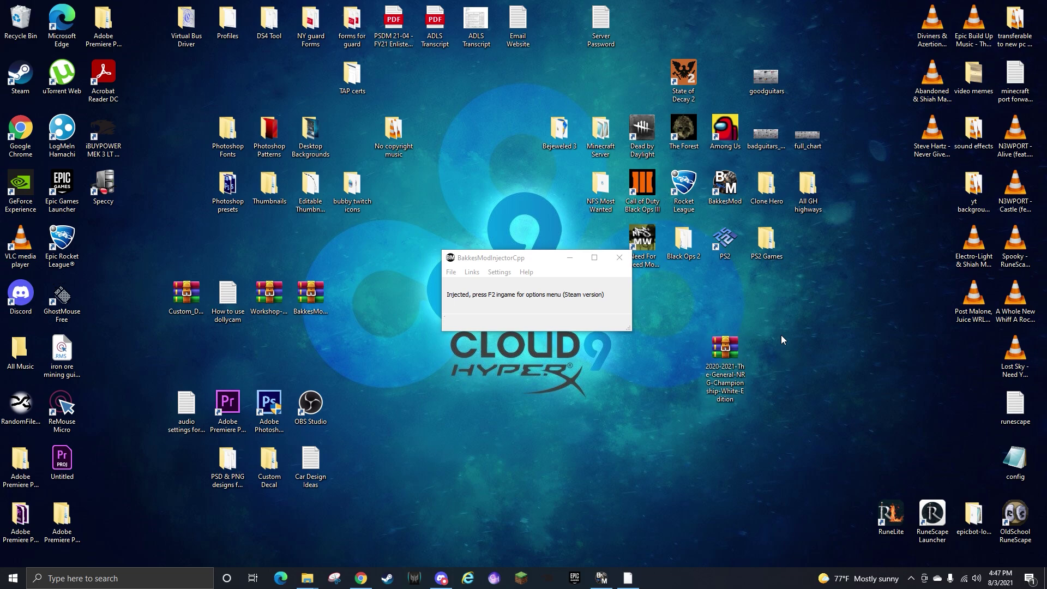
left_click(397, 256)
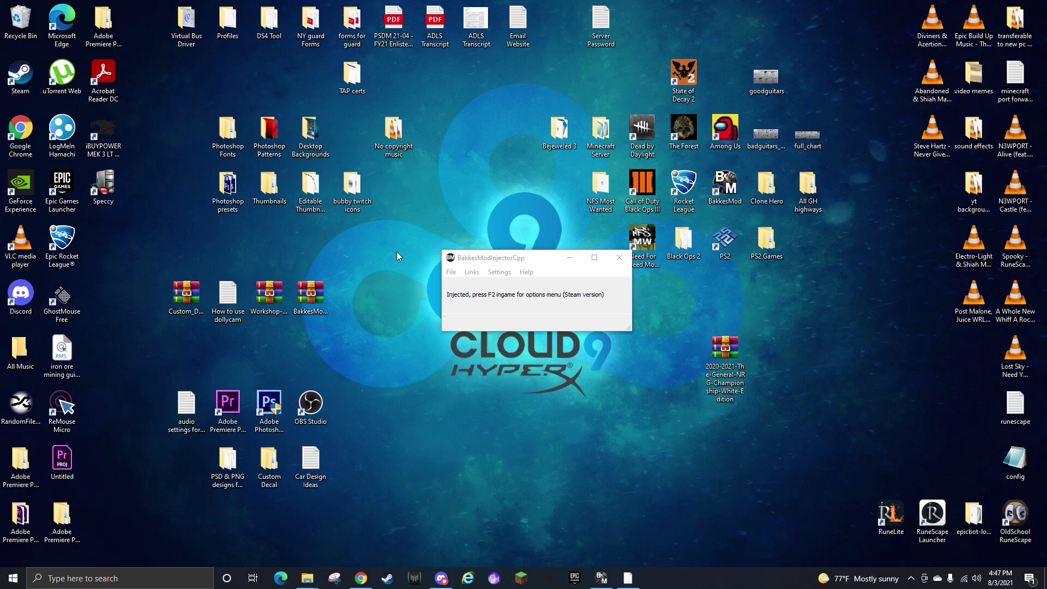
Open the BakkesMod folder from the injector and go to data, acplugin, DecalTextures
left_click(451, 273)
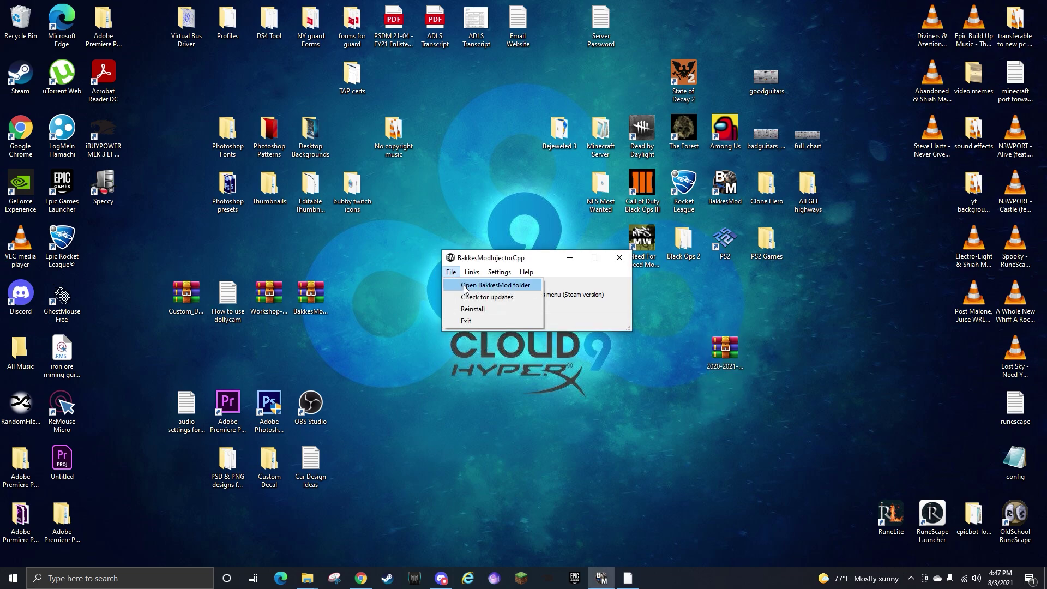
left_click(465, 288)
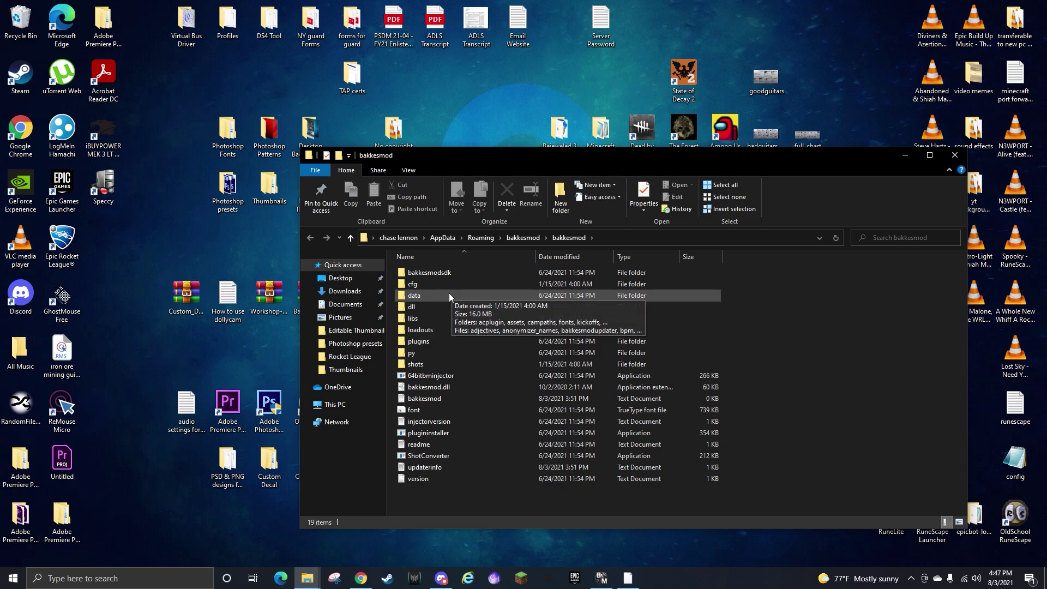
double_click(461, 296)
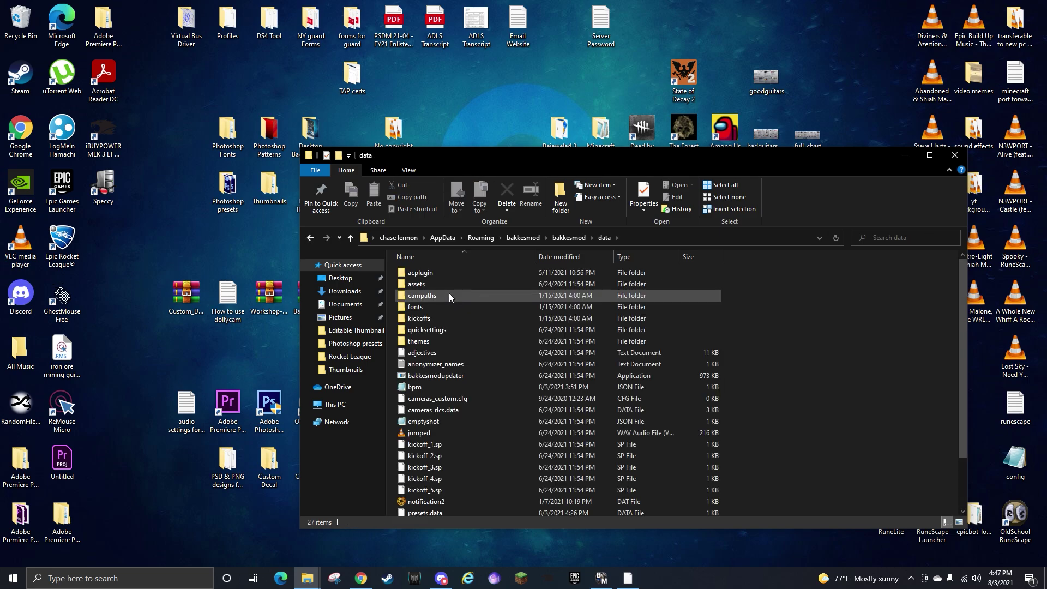
double_click(440, 273)
double_click(436, 320)
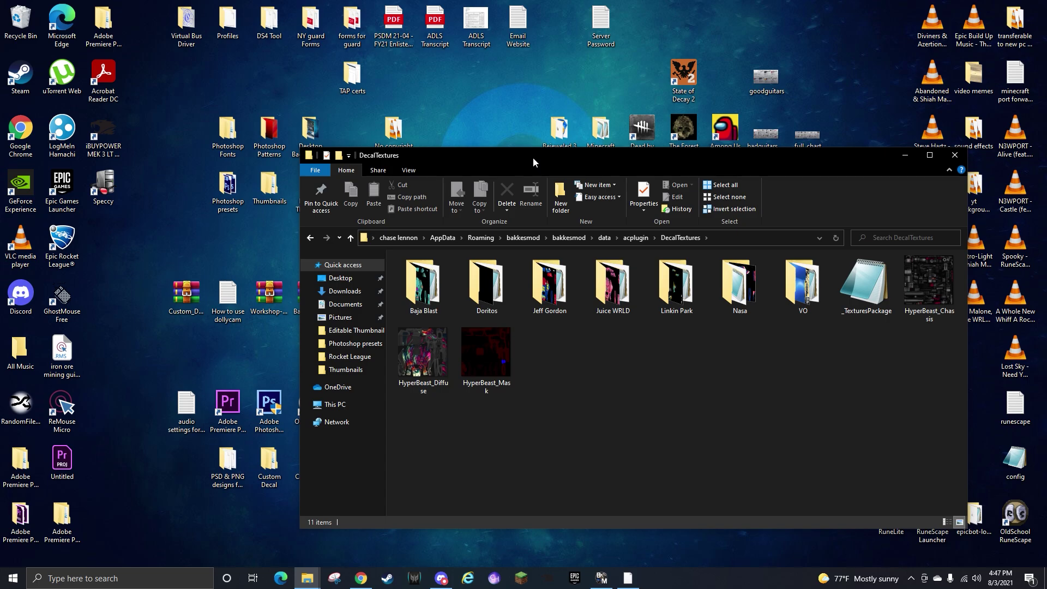
Move the General NRG Championship White Edition archive from the desktop into the DecalTextures folder
left_click_drag(533, 162, 295, 159)
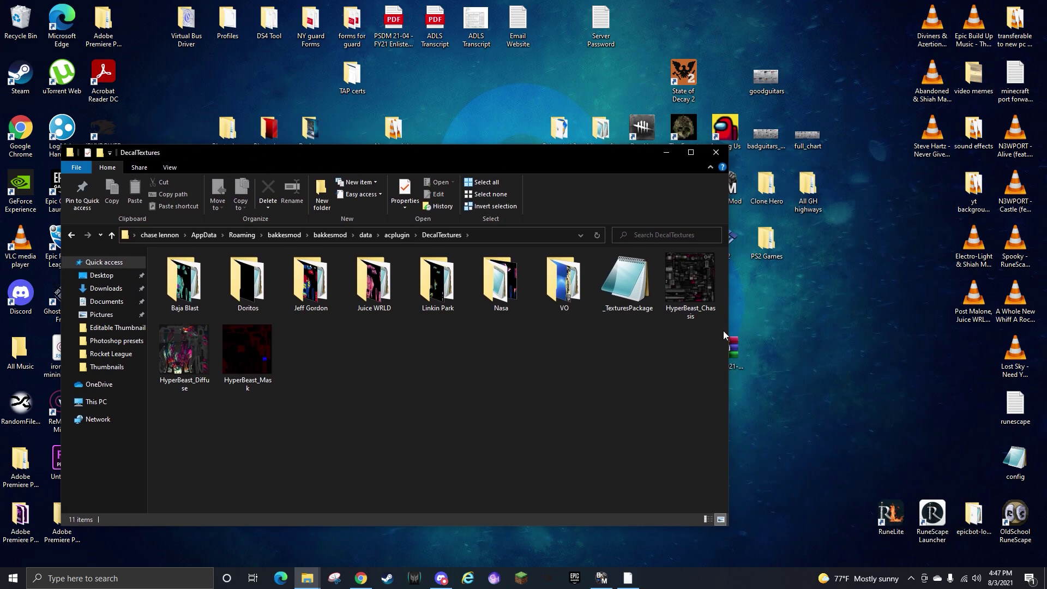
left_click(741, 349)
left_click_drag(846, 342, 611, 415)
left_click_drag(558, 142, 707, 95)
Extract the General NRG archive directly into DecalTextures and move the archive back to the desktop
right_click(463, 307)
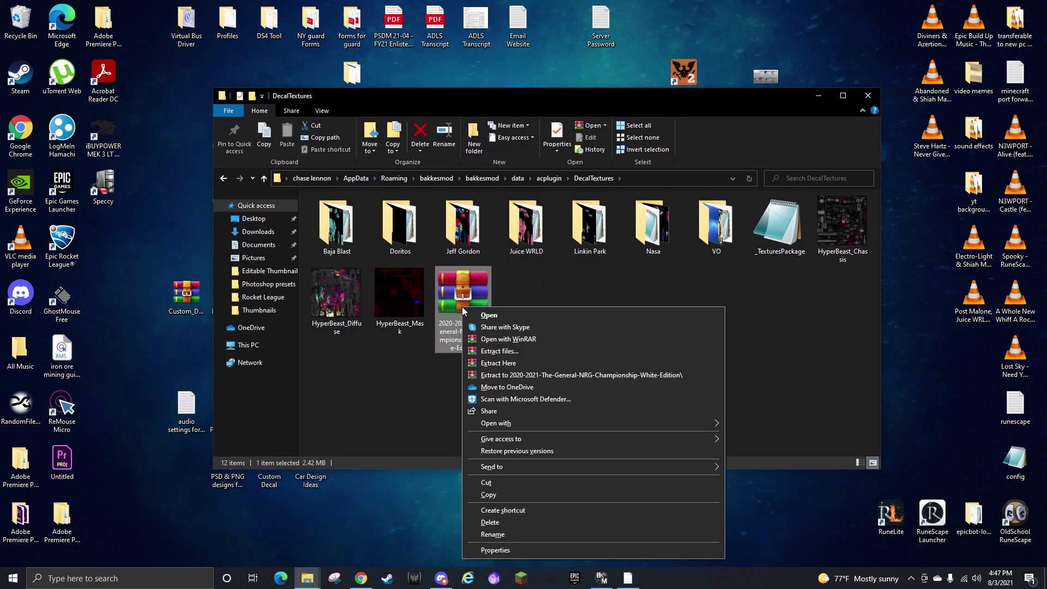
left_click(519, 363)
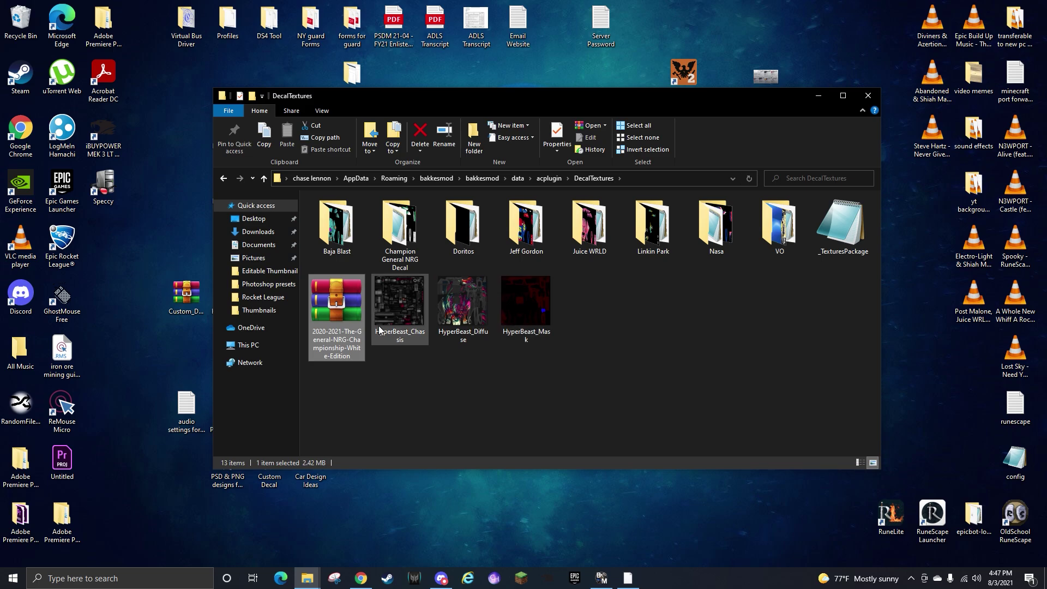
left_click_drag(326, 303, 917, 323)
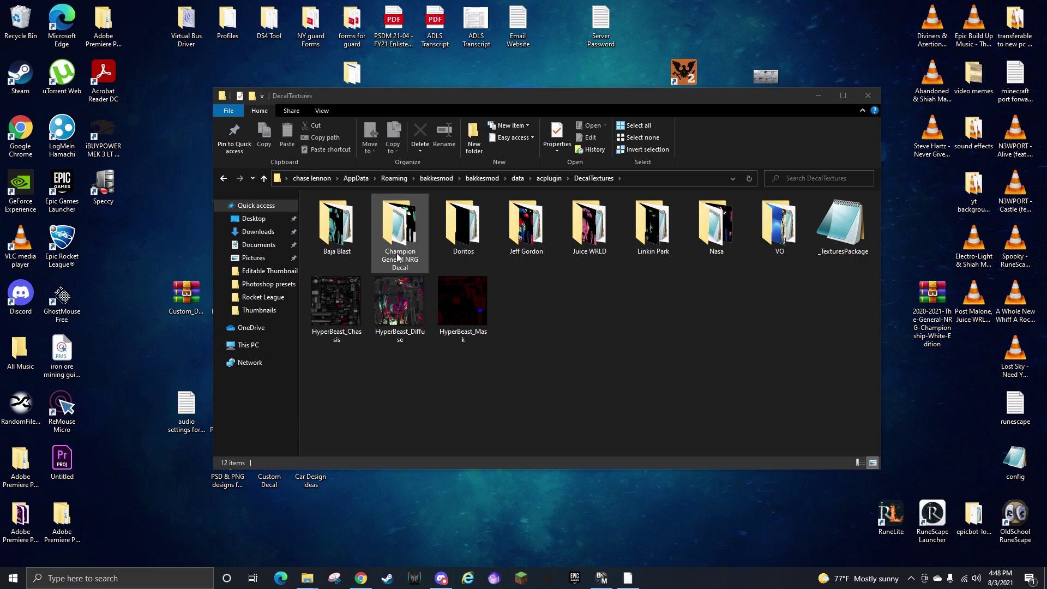
Check the contents of the Champion General NRG Decal folder and switch back to Rocket League
double_click(406, 221)
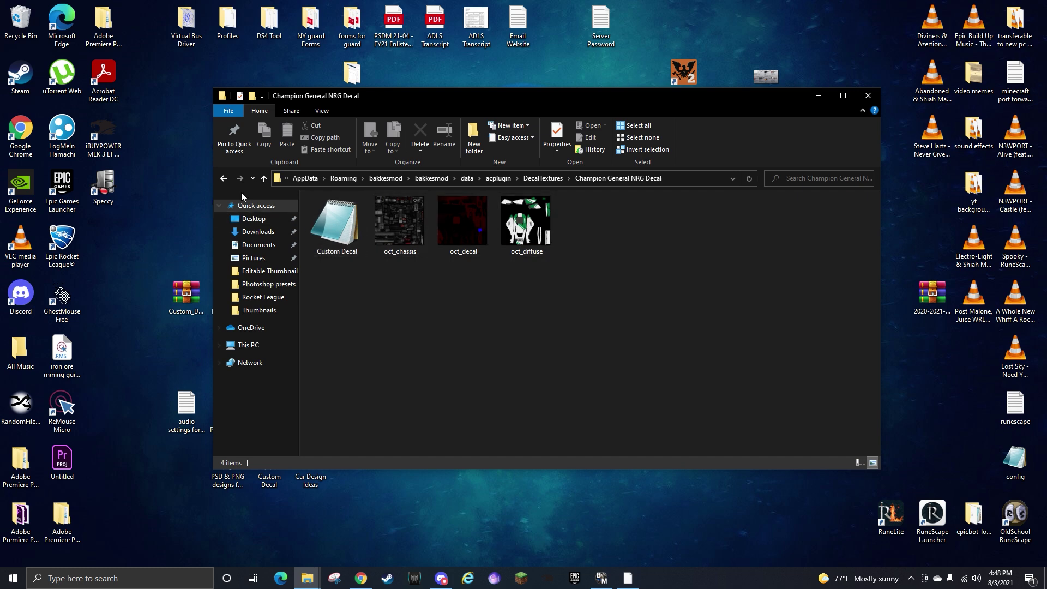
left_click(221, 180)
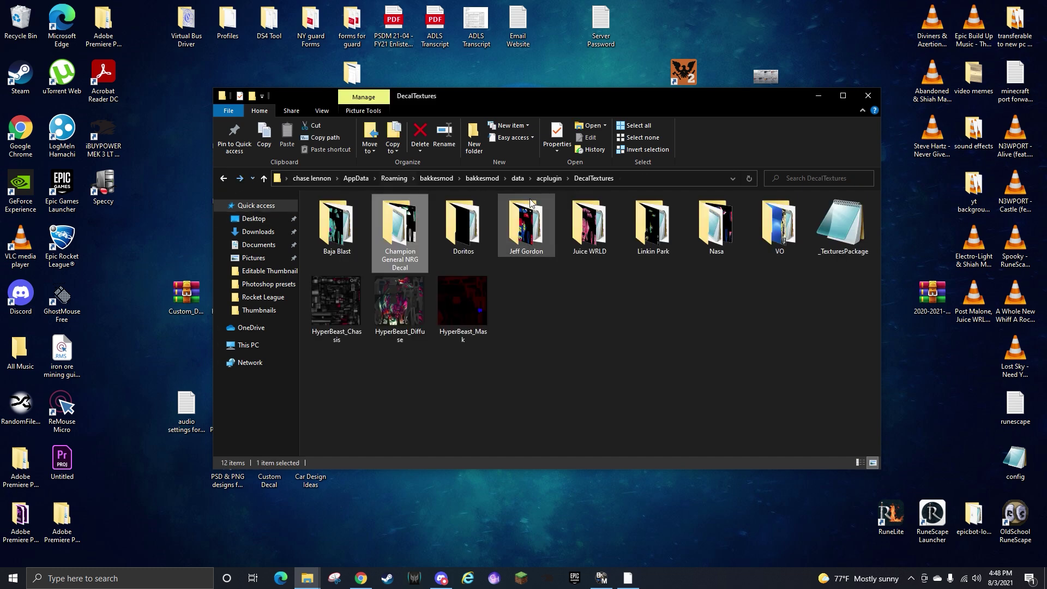
left_click(635, 585)
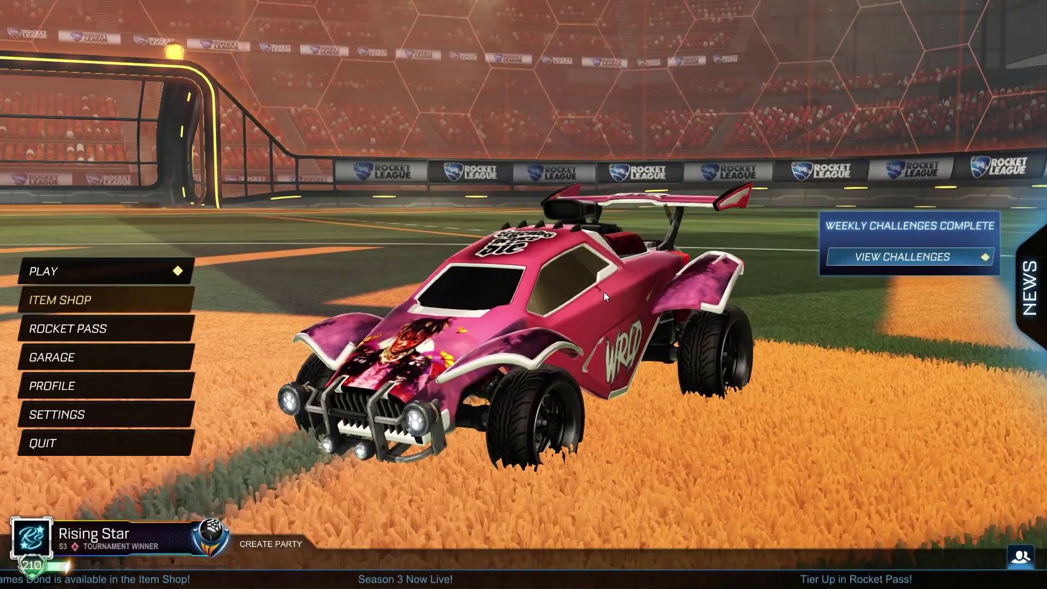
Apply Custom Decal - Champion General NRG as the blue decal texture in the AlphaConsole plugin and close the settings
key("F2")
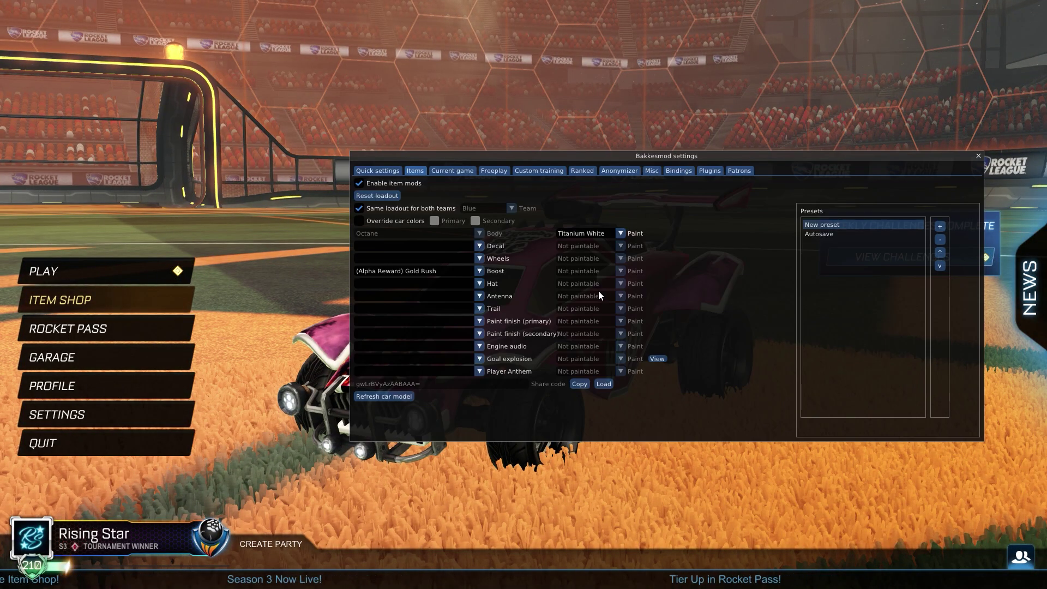
left_click(710, 172)
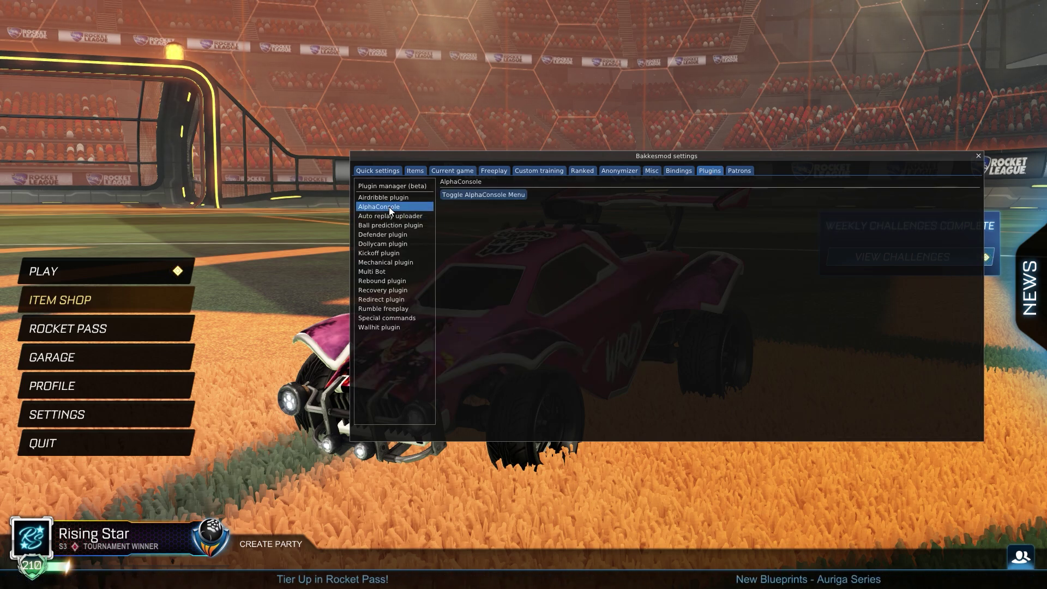
left_click(483, 195)
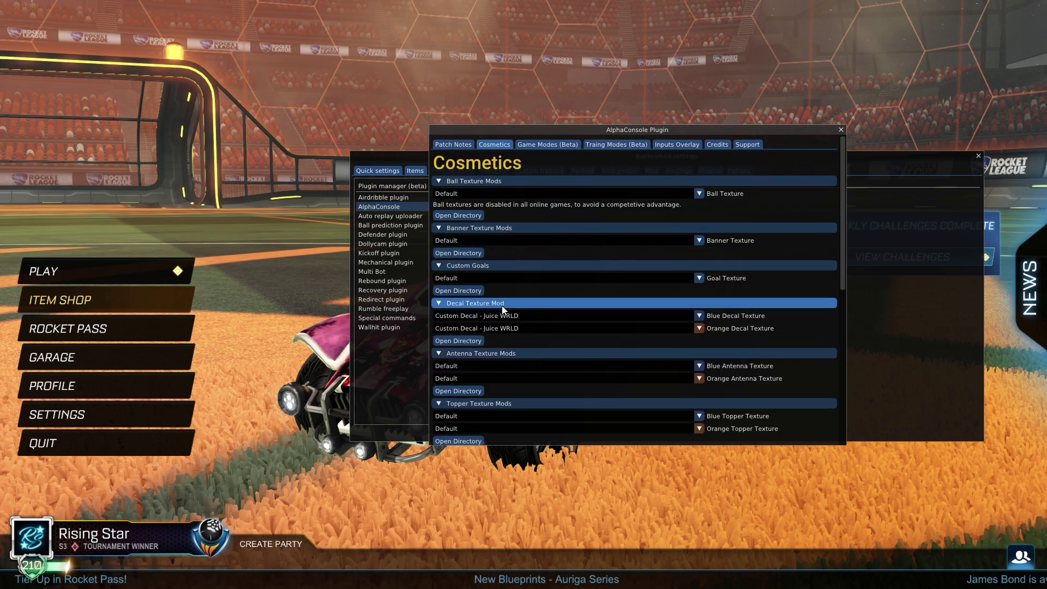
left_click(572, 315)
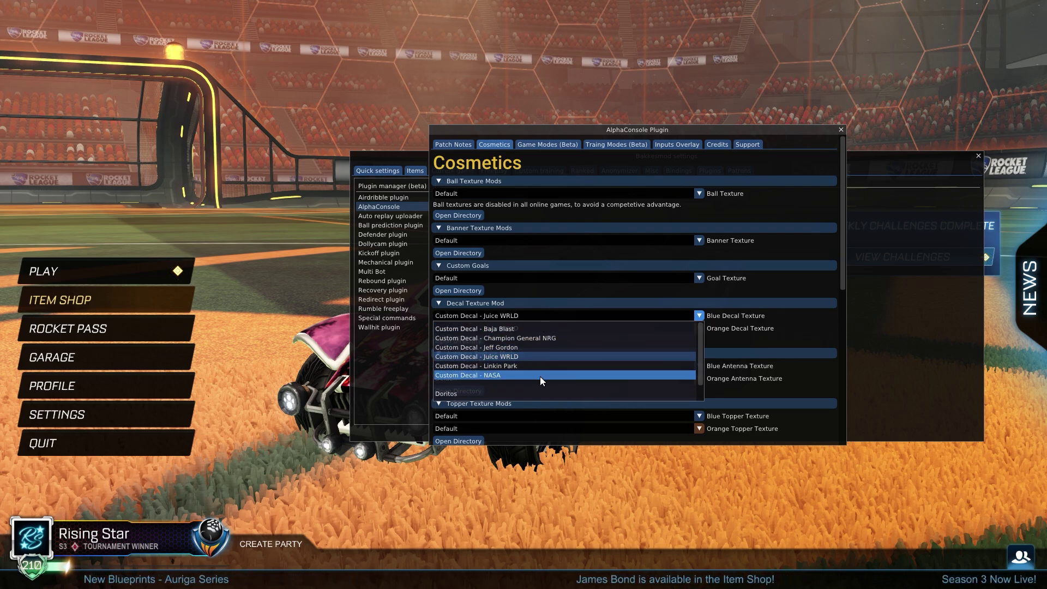
left_click(539, 339)
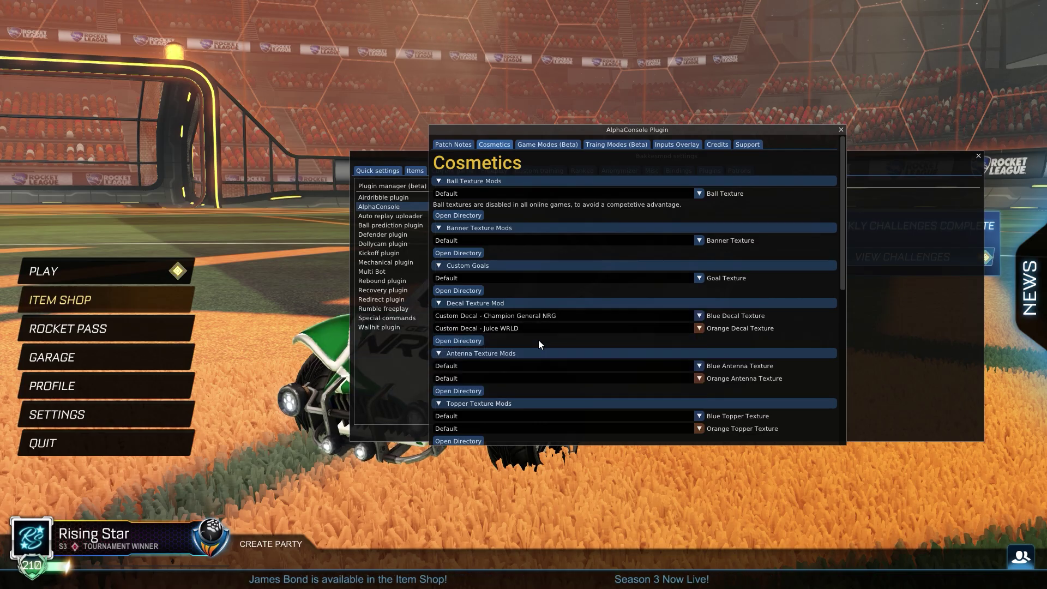
left_click(841, 130)
key("F2")
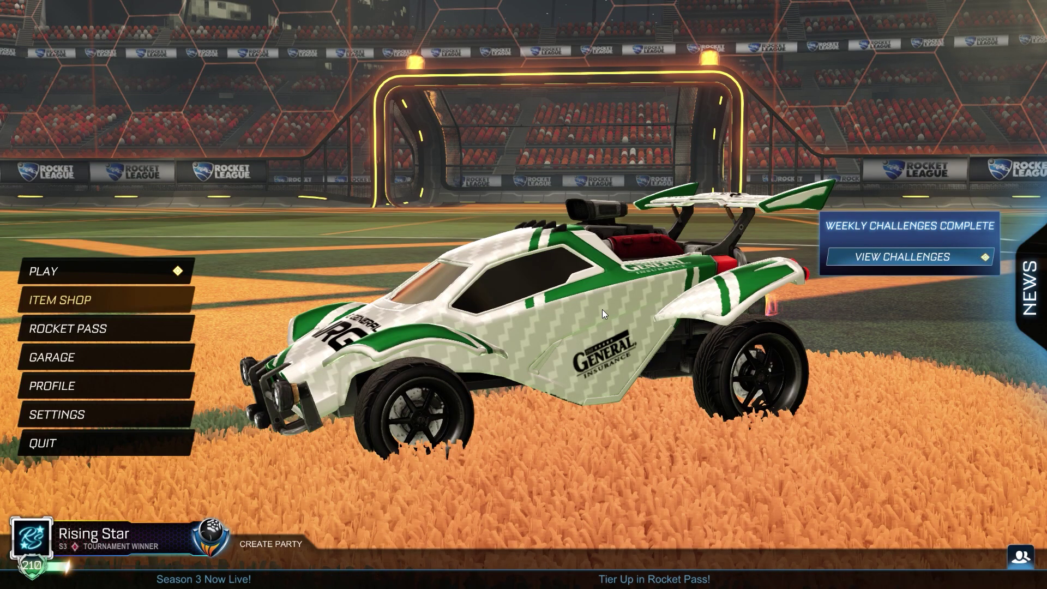
Set the blue decal texture in AlphaConsole to Custom Decal - Juice WRLD and close the plugin and BakkesMod settings
key("F2")
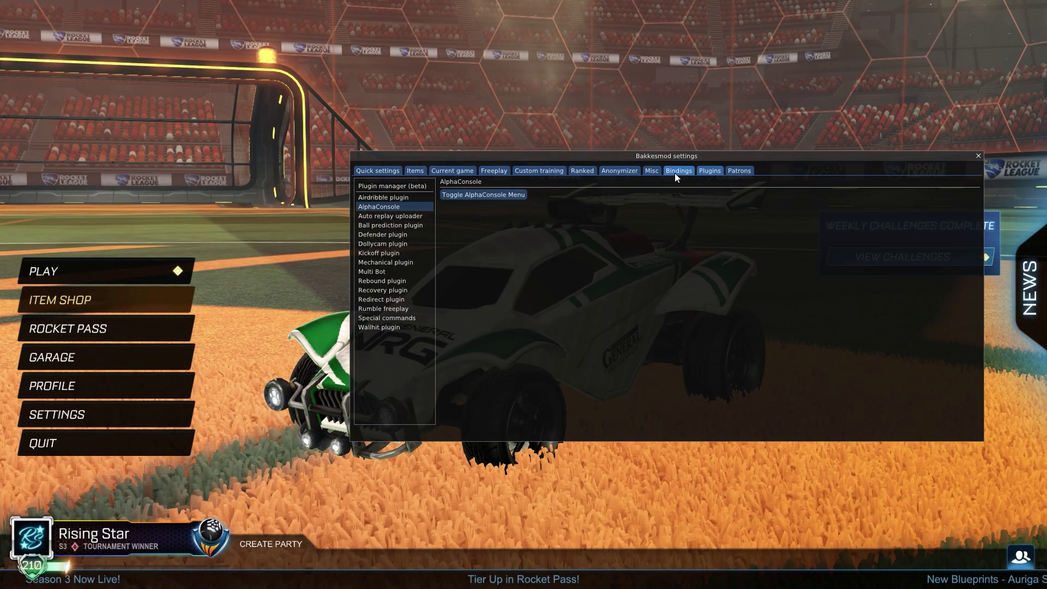
left_click(494, 195)
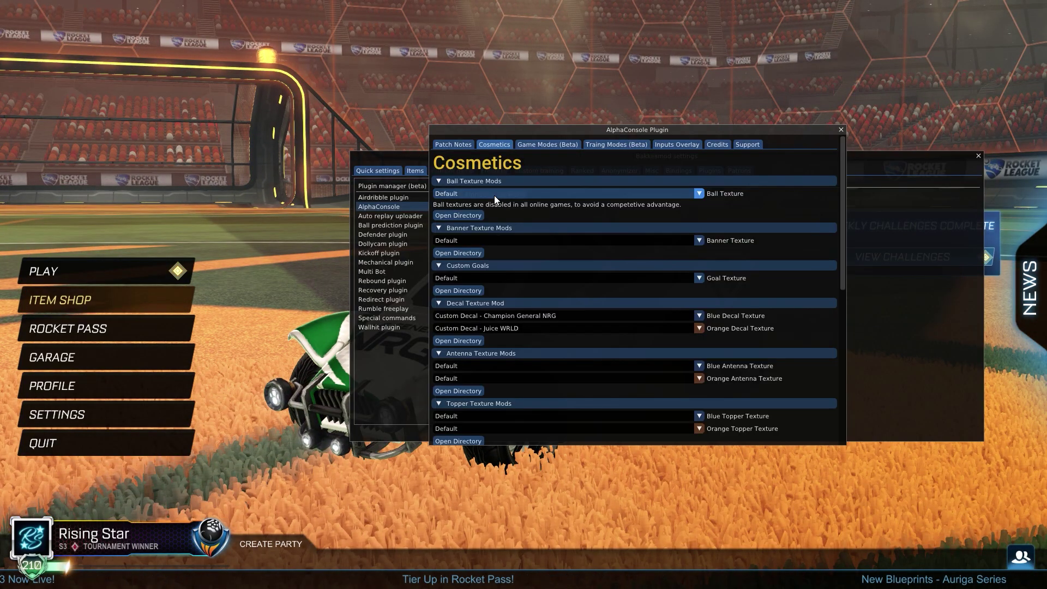
left_click(564, 315)
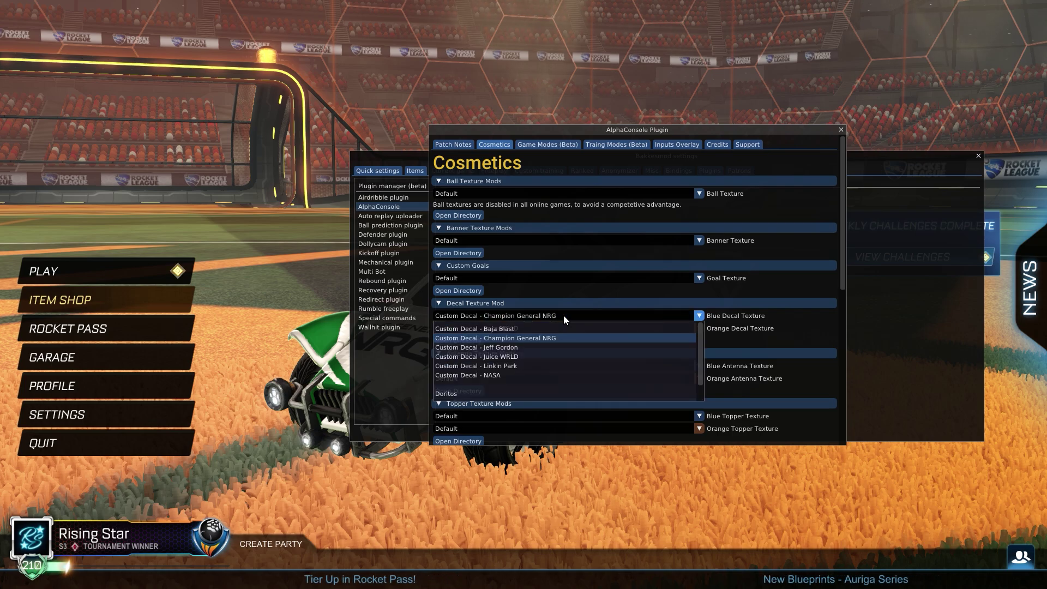
left_click(508, 356)
left_click(841, 130)
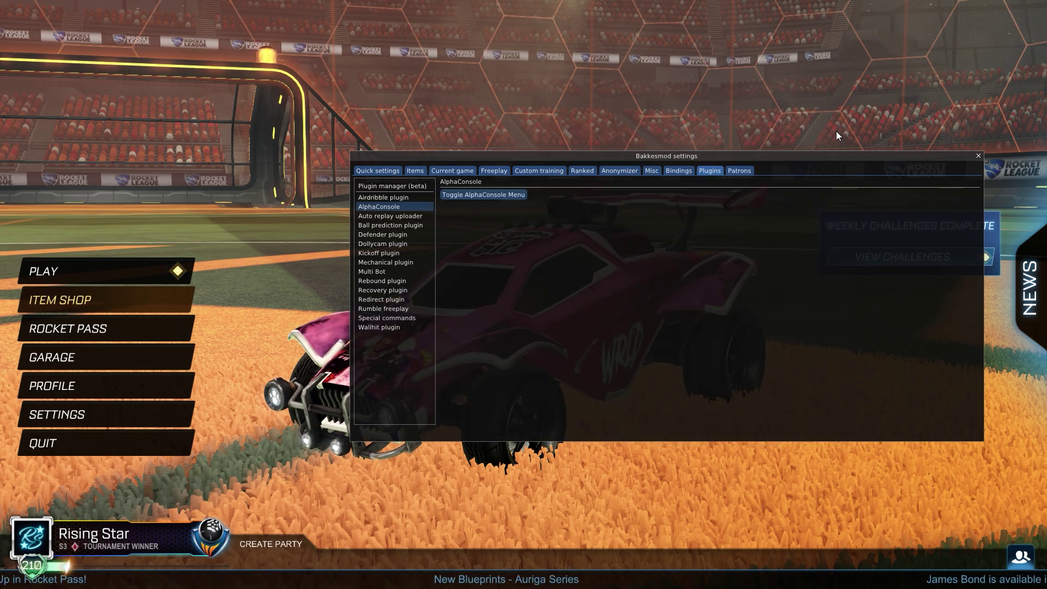
left_click(978, 157)
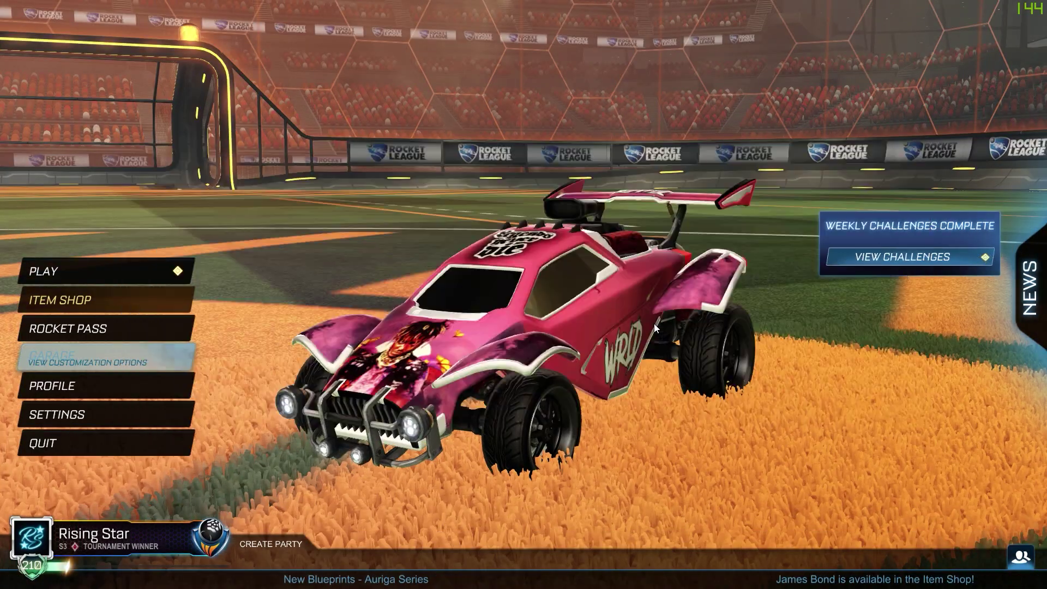
Return to the desktop, minimize the DecalTextures folder and delete the General NRG Championship White Edition archive
key("alt+Tab")
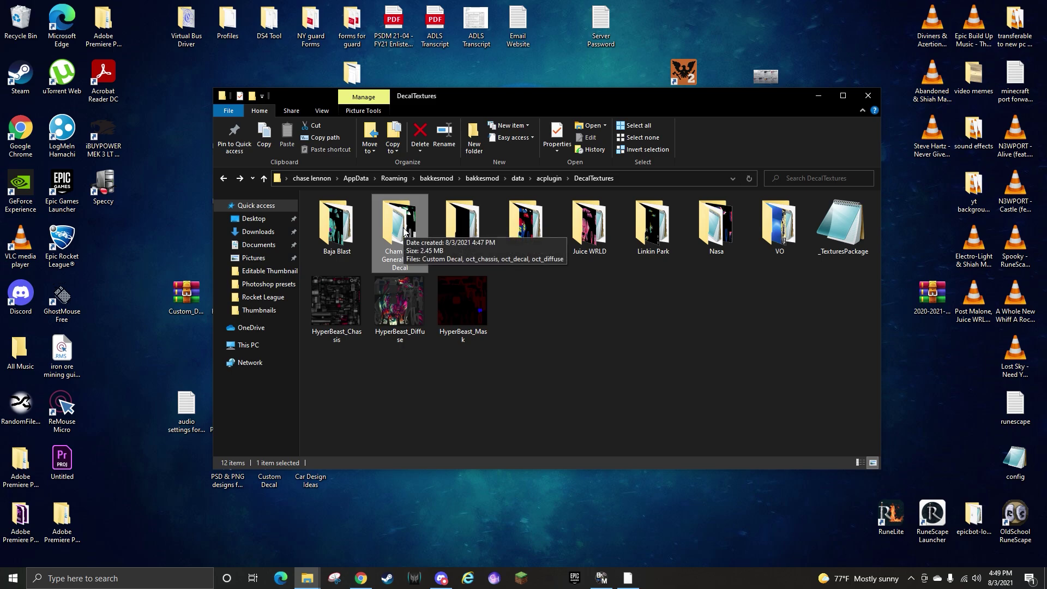
left_click(820, 97)
left_click(930, 297)
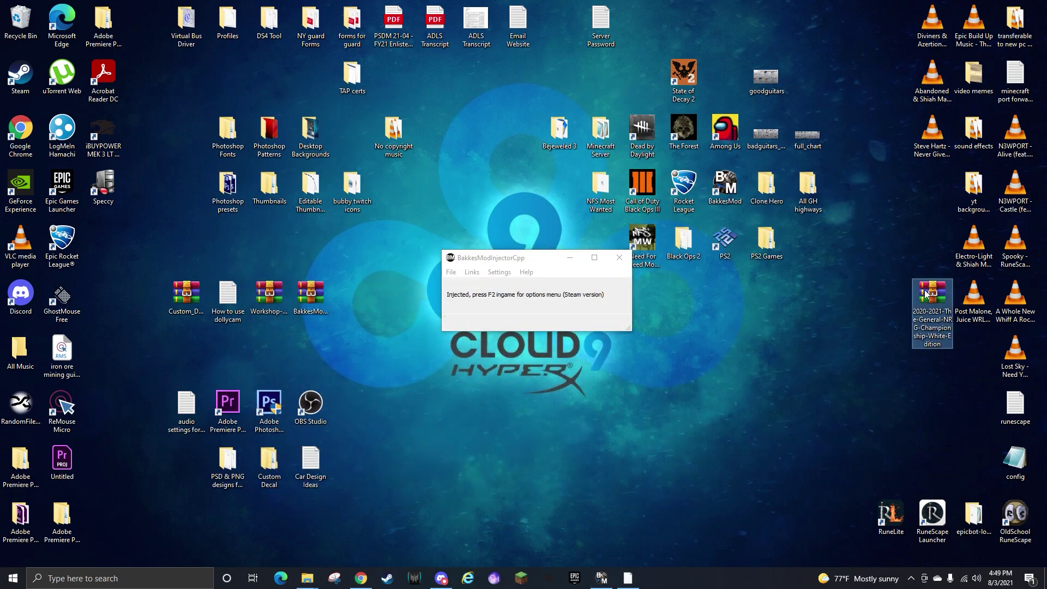
key("Delete")
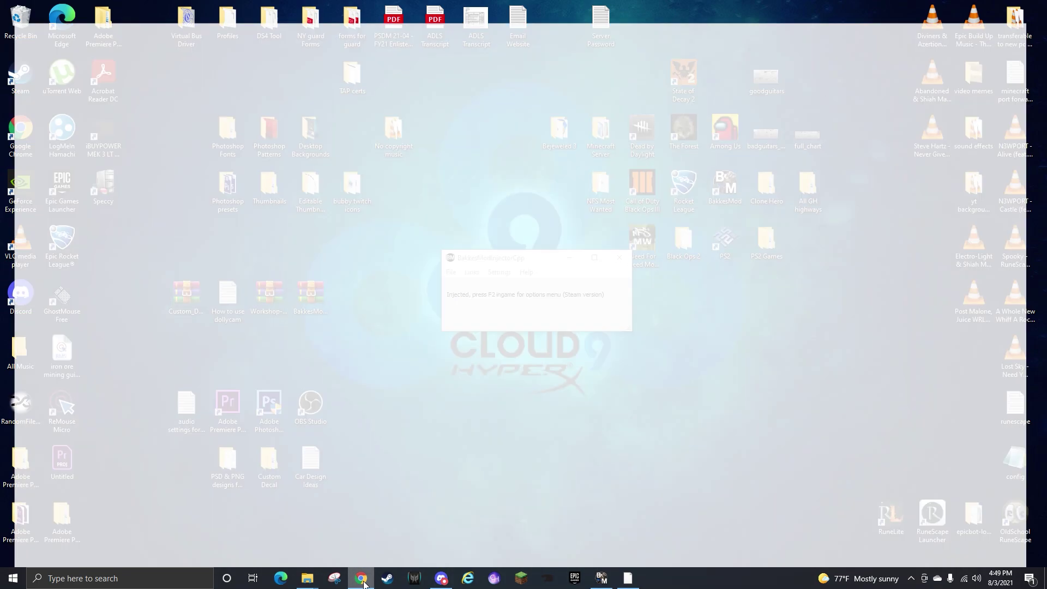
View the Custom_Decal.rar download page on MediaFire in Chrome, dismiss the downloads bar and minimize the browser
left_click(341, 524)
left_click(474, 6)
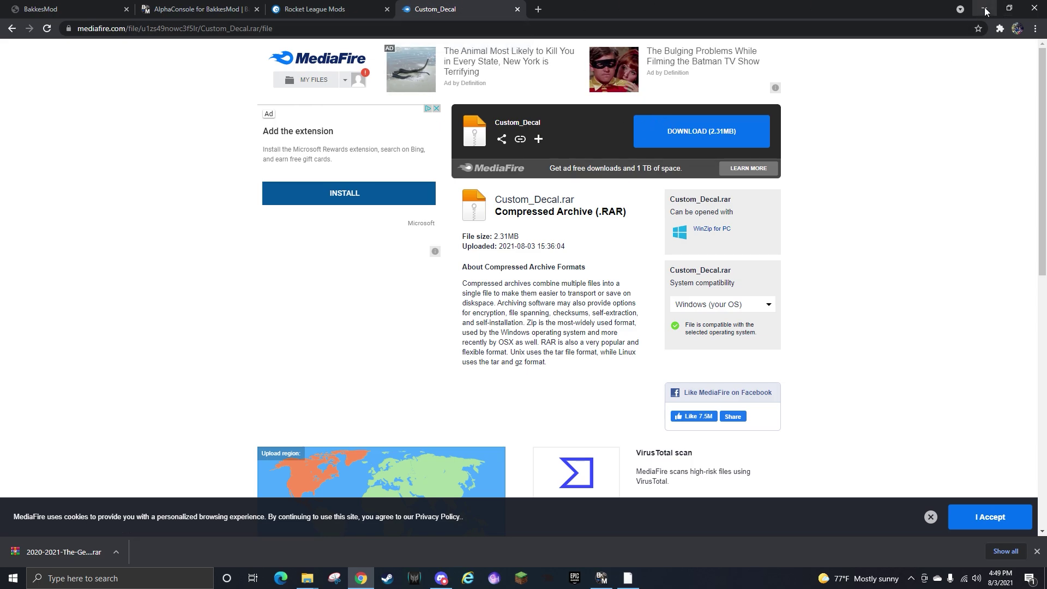
left_click(1038, 552)
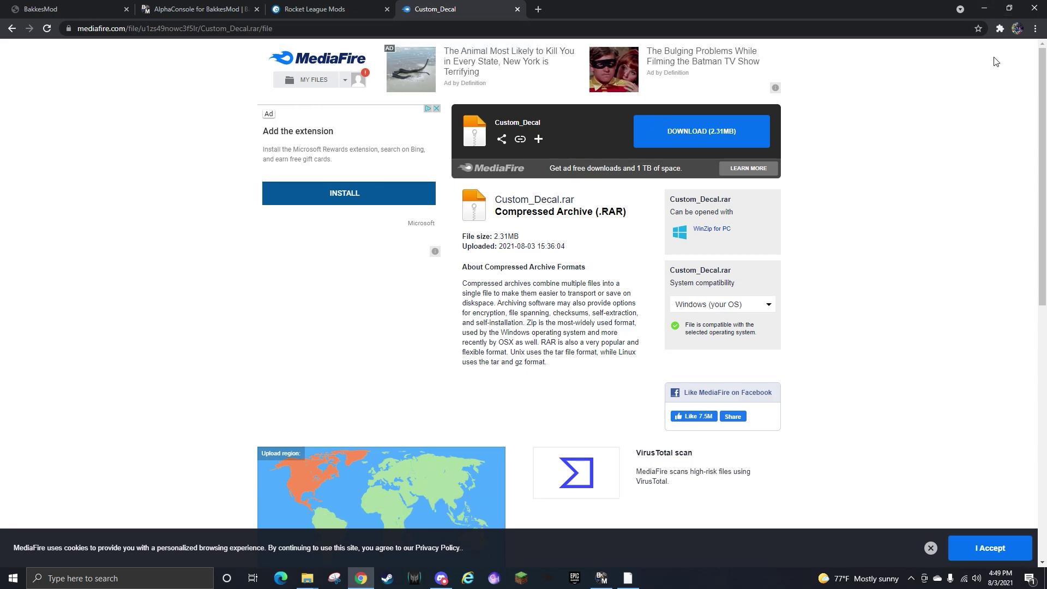
left_click(984, 8)
Open the Custom_Decal archive from the desktop, inspect its Custom Decal folder for template files and minimize WinRAR
double_click(185, 296)
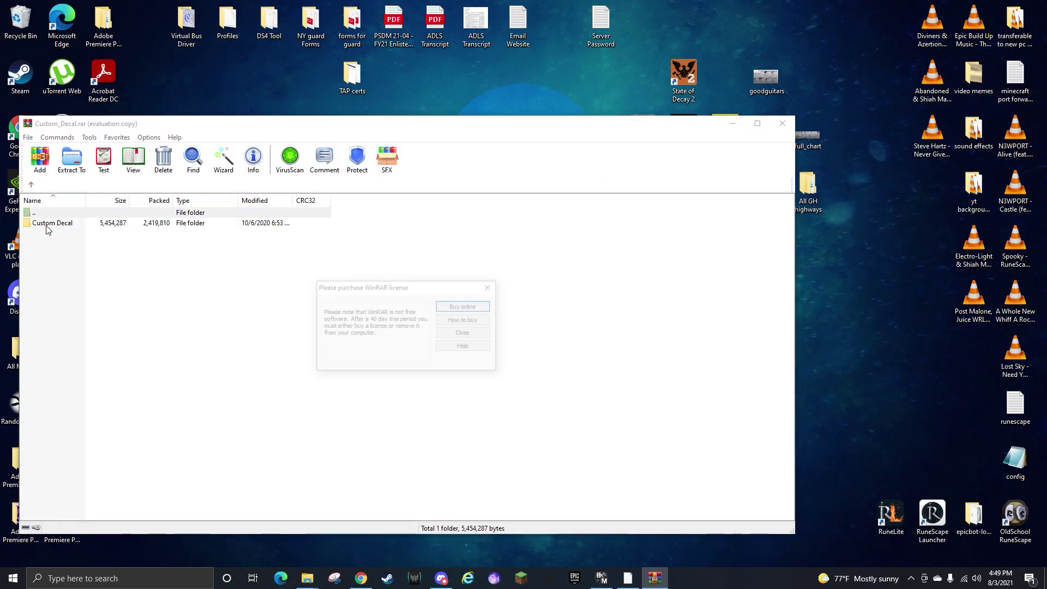
left_click(465, 333)
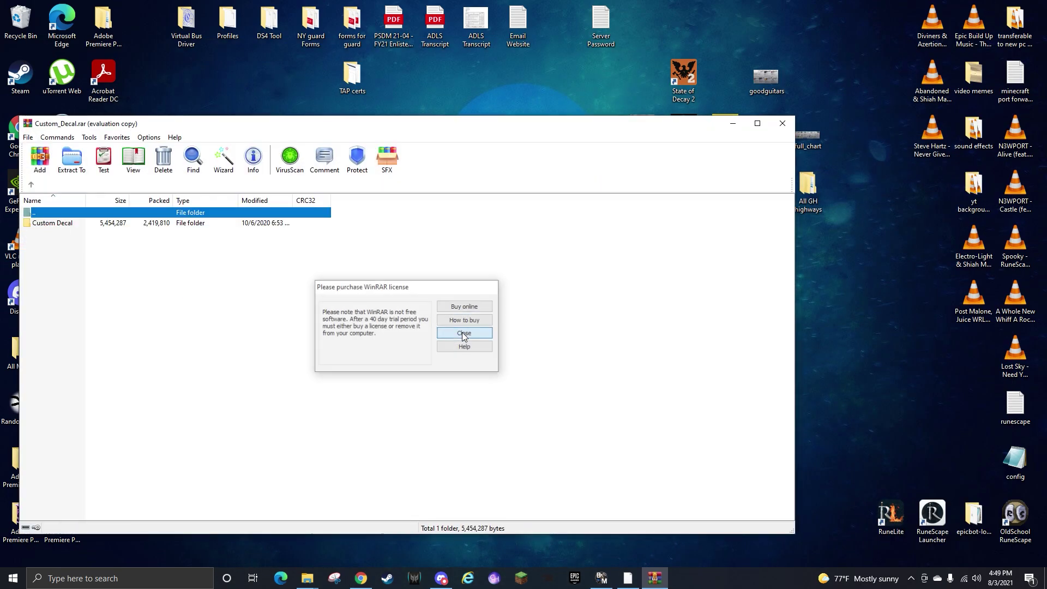
double_click(41, 225)
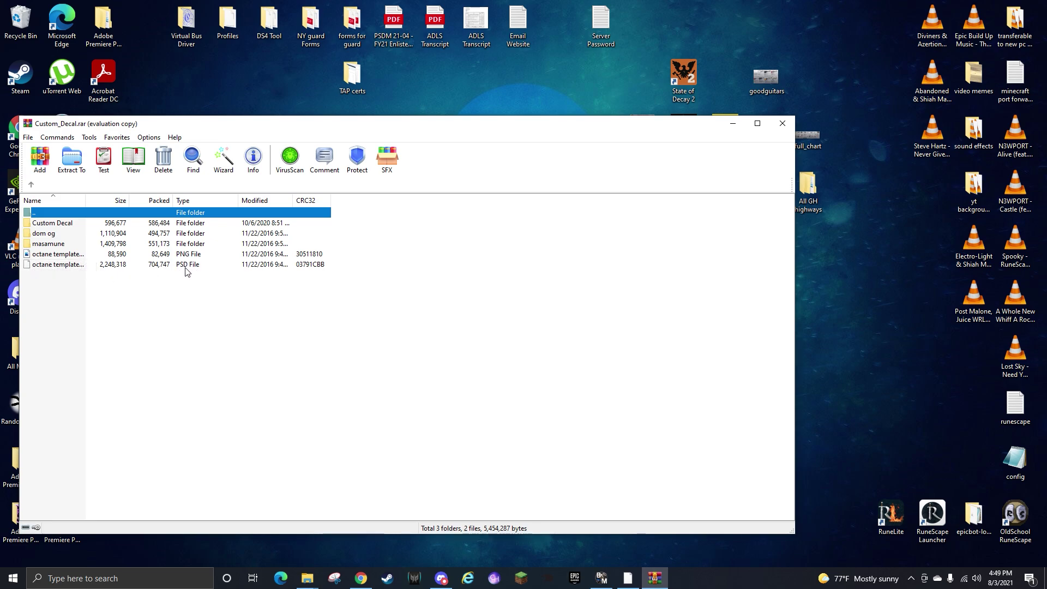
left_click(733, 123)
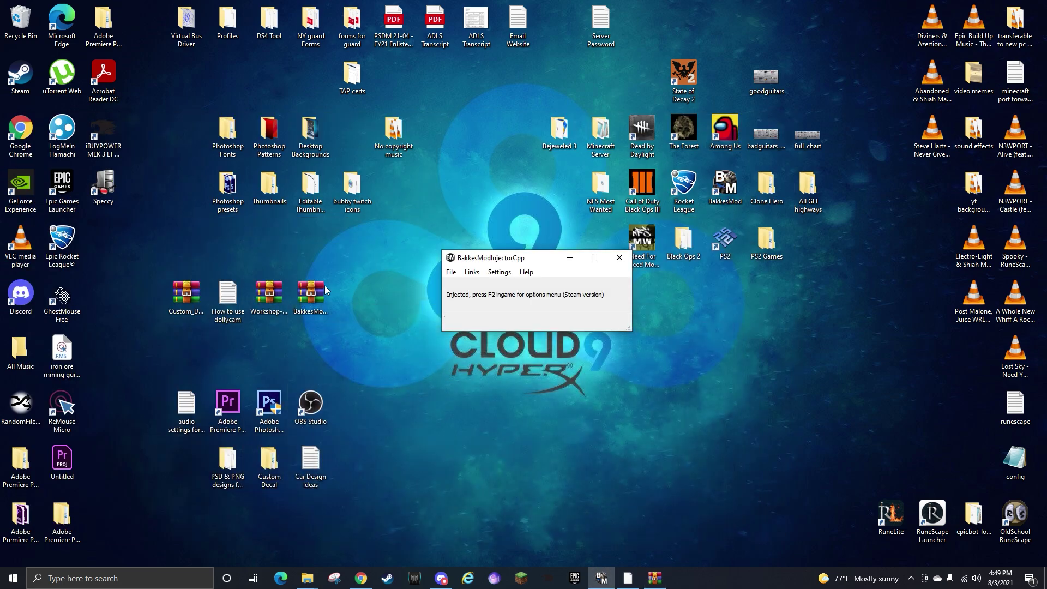
Launch Adobe Photoshop from the desktop and bring up the dialog for opening a file
double_click(271, 404)
left_click(429, 371)
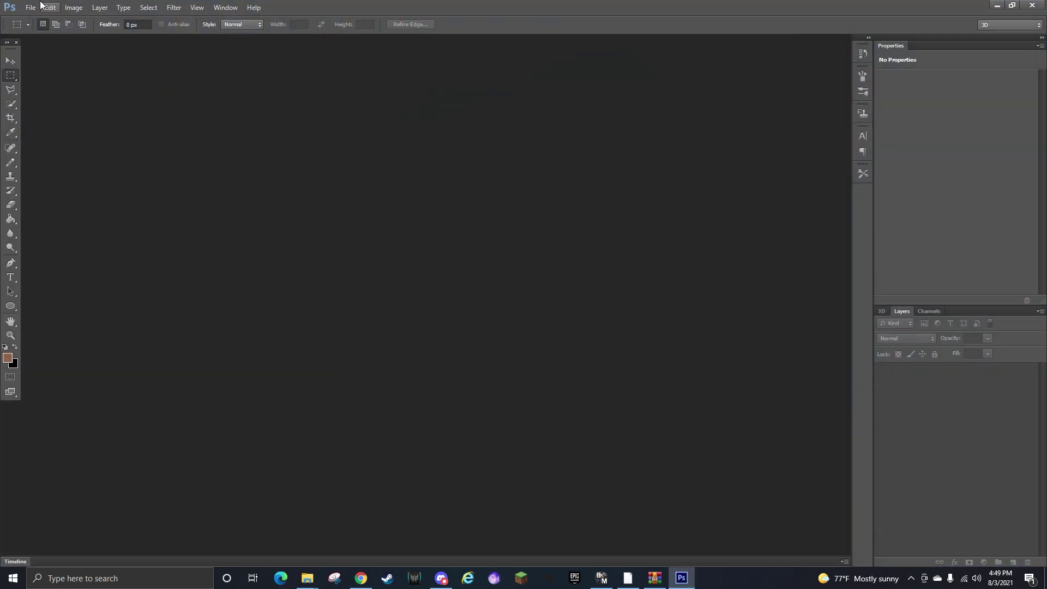
left_click(31, 7)
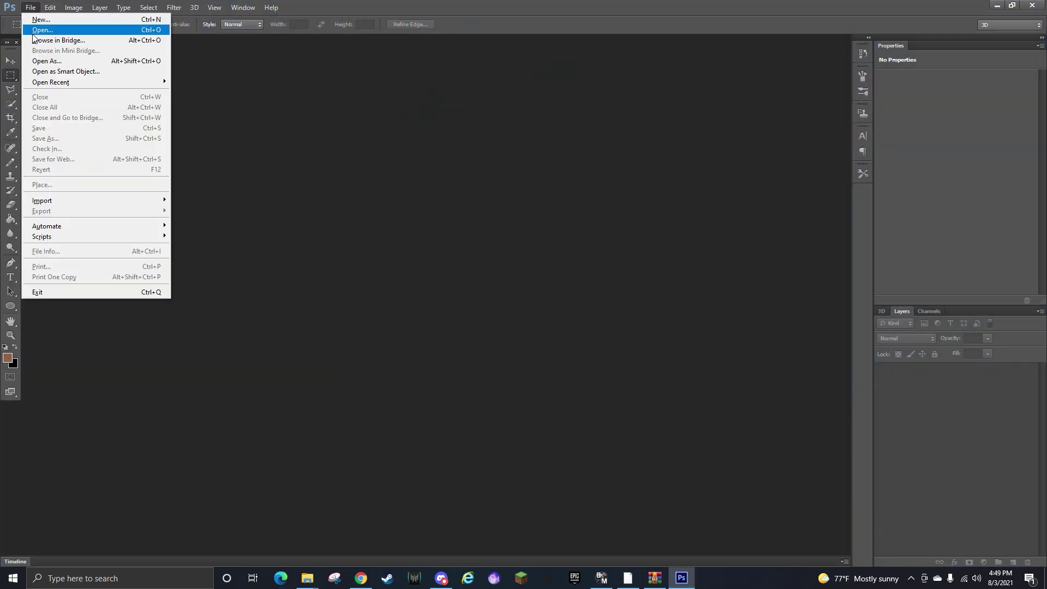
left_click(33, 31)
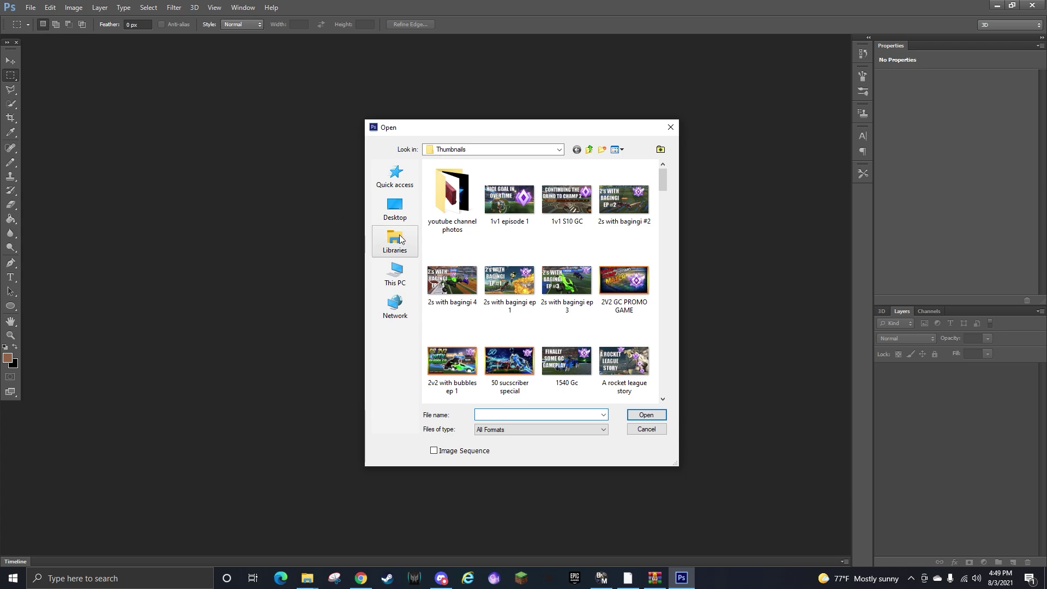
Browse to the desktop's "PSD & PNG designs for decals" folder in the Open dialog
left_click(396, 210)
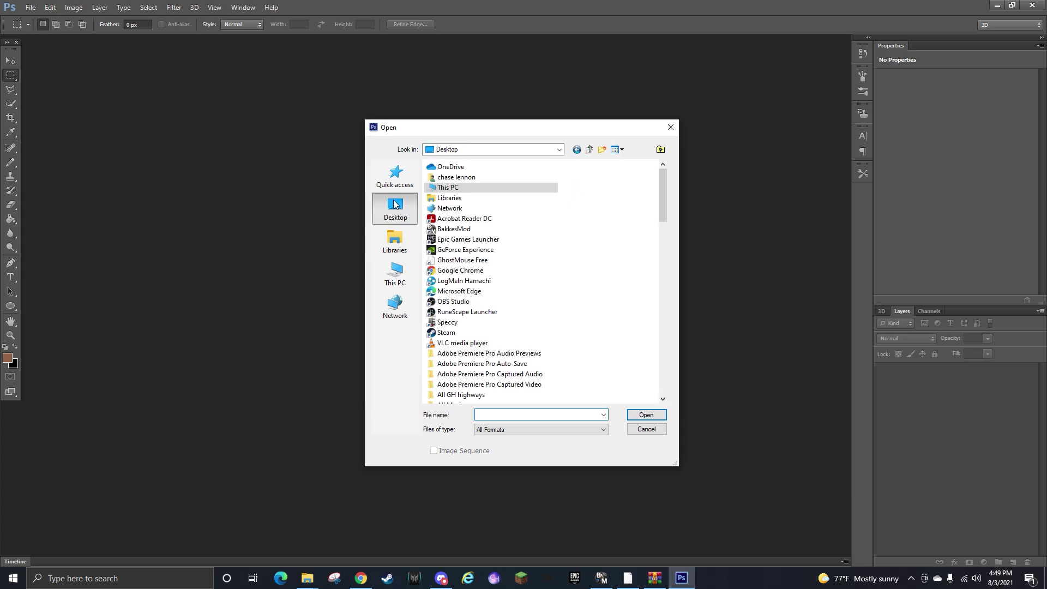
scroll(545, 283, "down", 4)
scroll(546, 284, "down", 18)
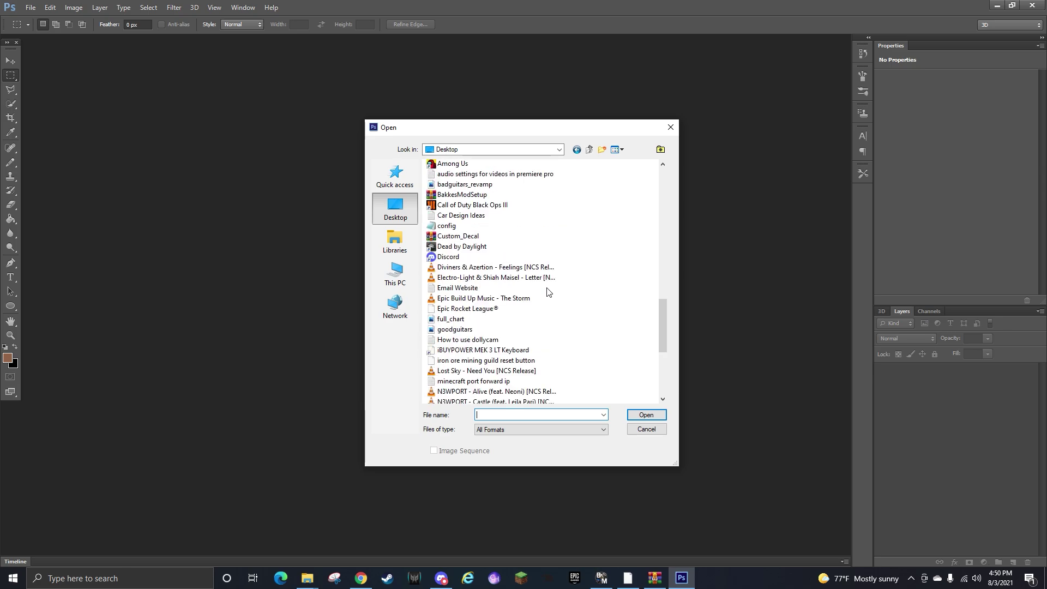
scroll(547, 290, "down", 3)
scroll(547, 291, "up", 7)
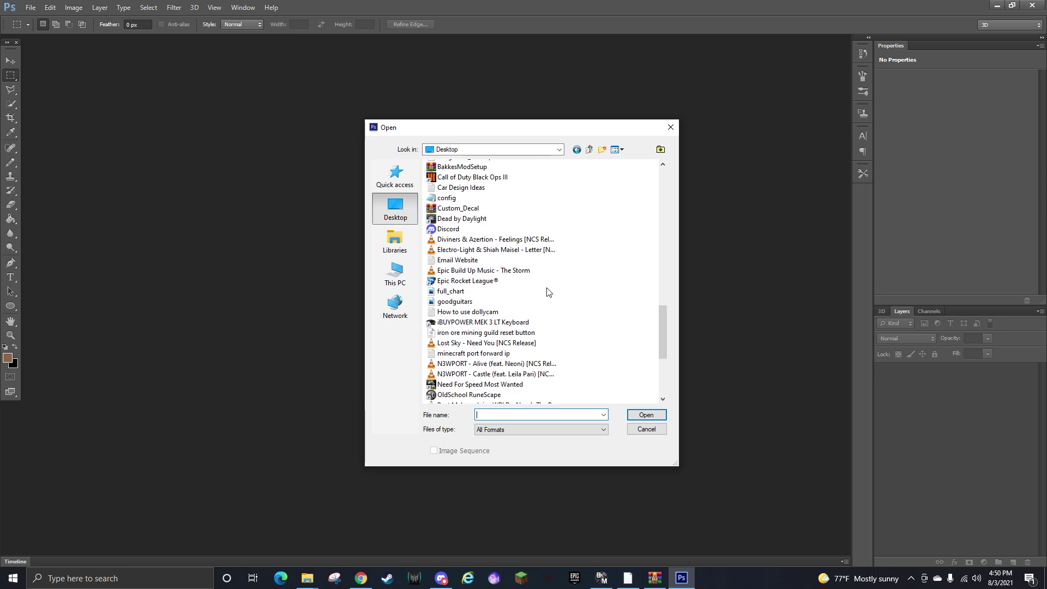
scroll(548, 291, "up", 4)
scroll(547, 291, "up", 2)
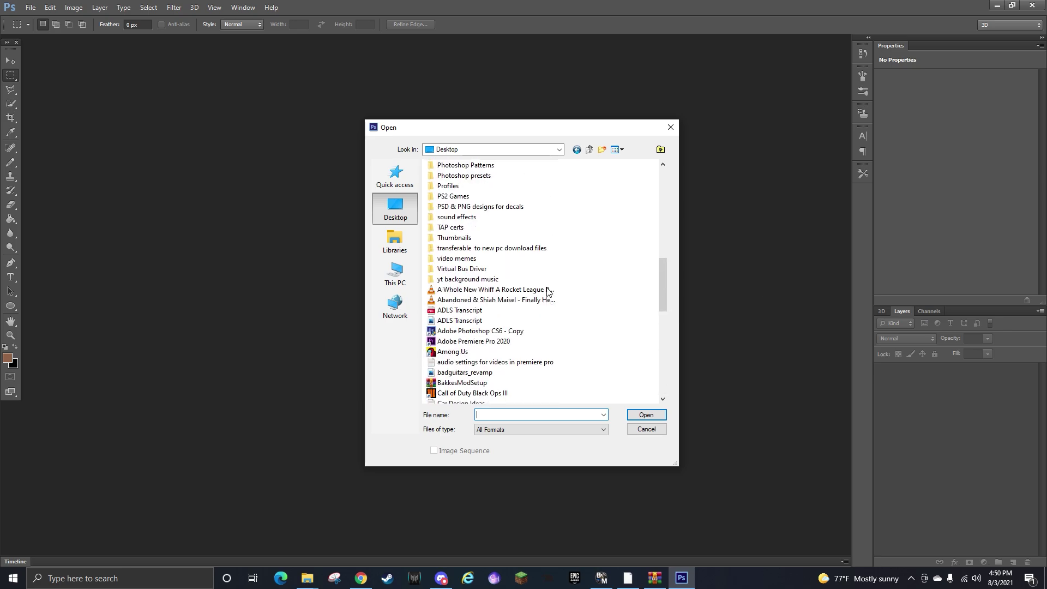
scroll(547, 291, "up", 2)
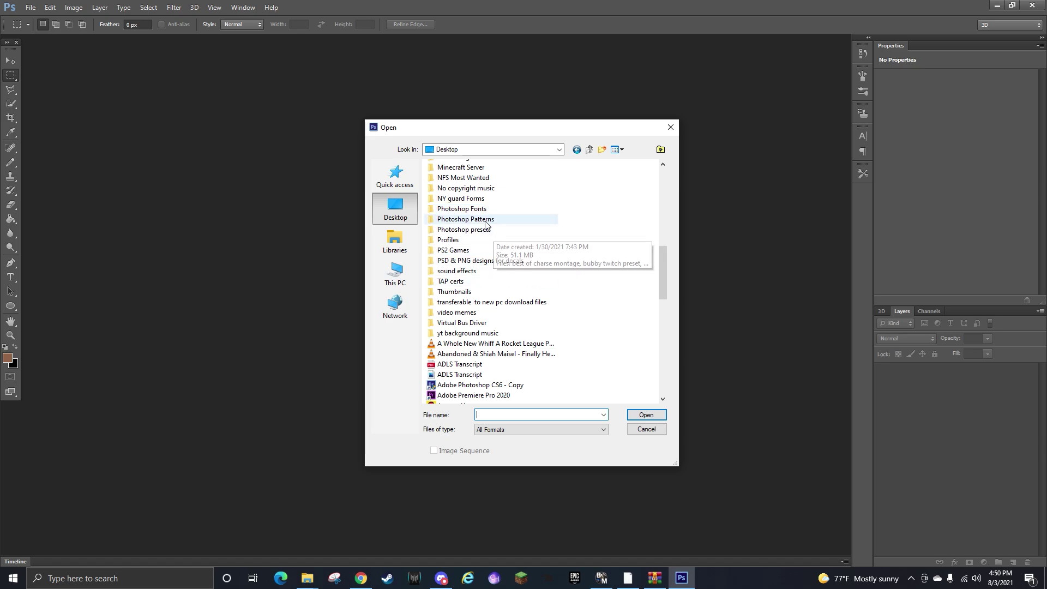
scroll(474, 270, "up", 2)
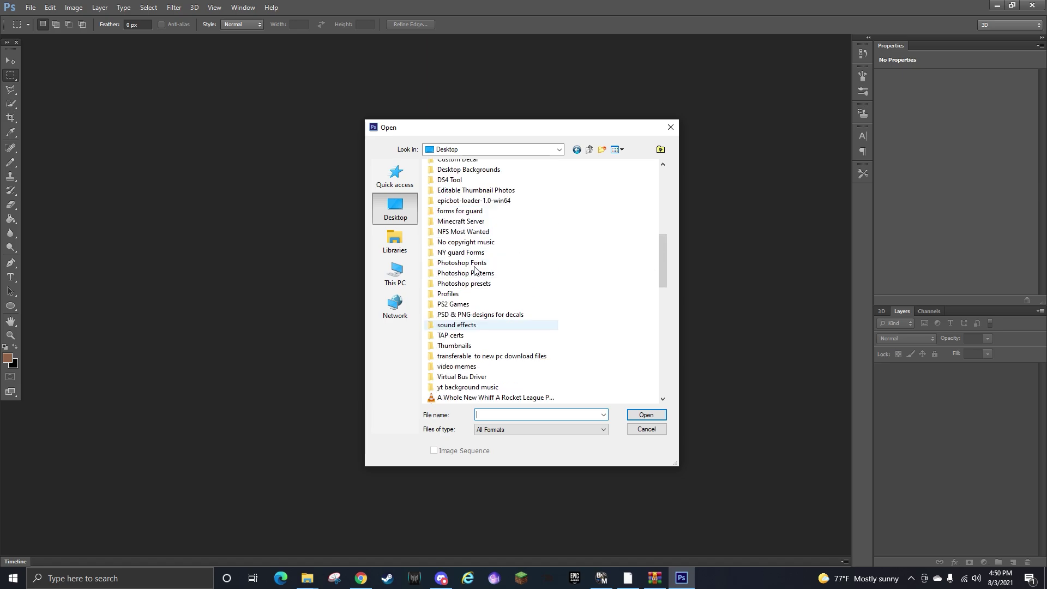
scroll(472, 226, "up", 2)
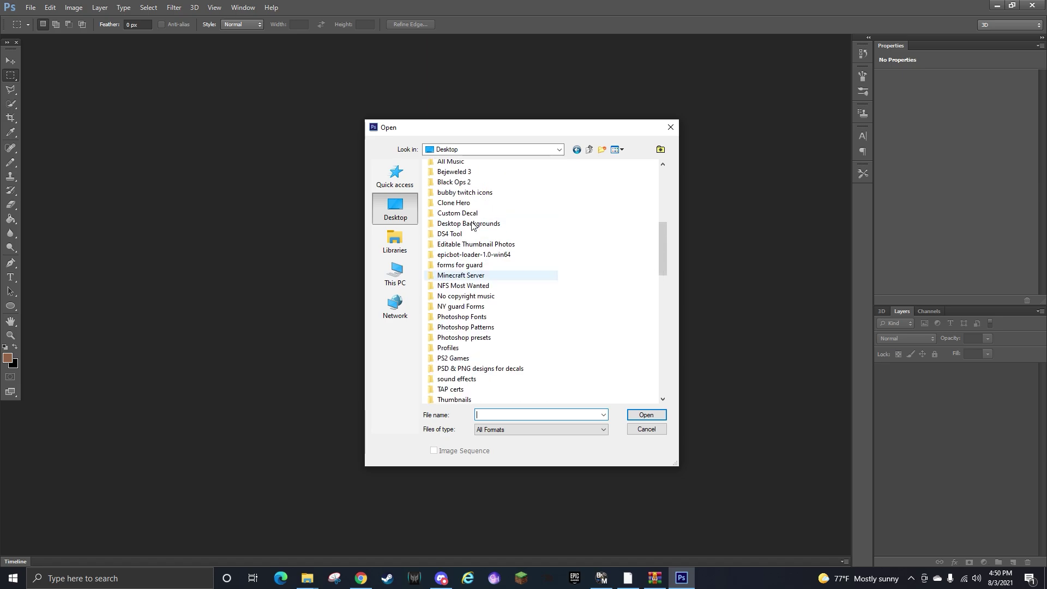
scroll(473, 225, "down", 2)
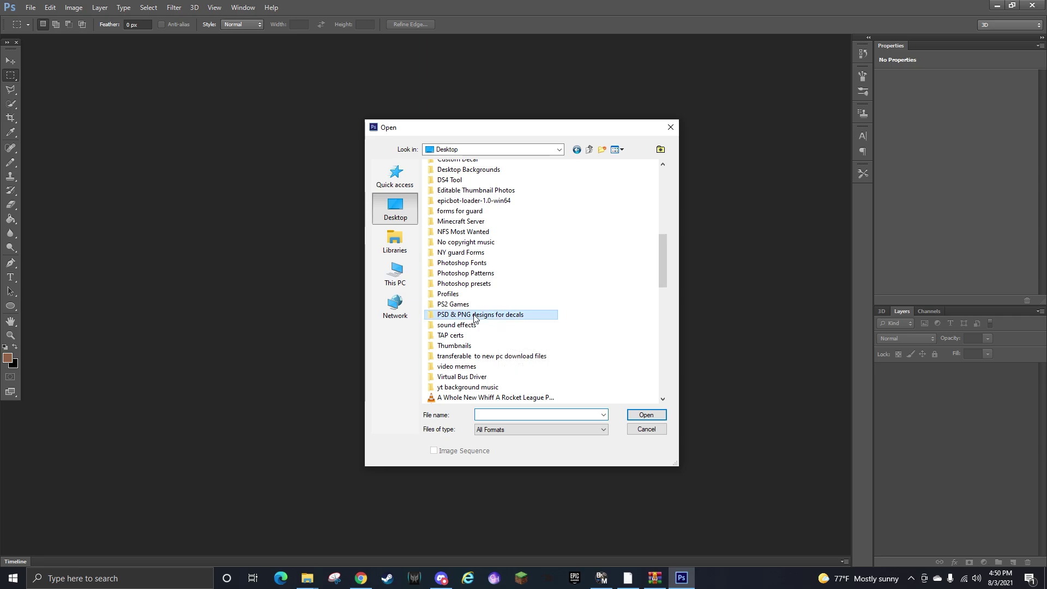
double_click(474, 315)
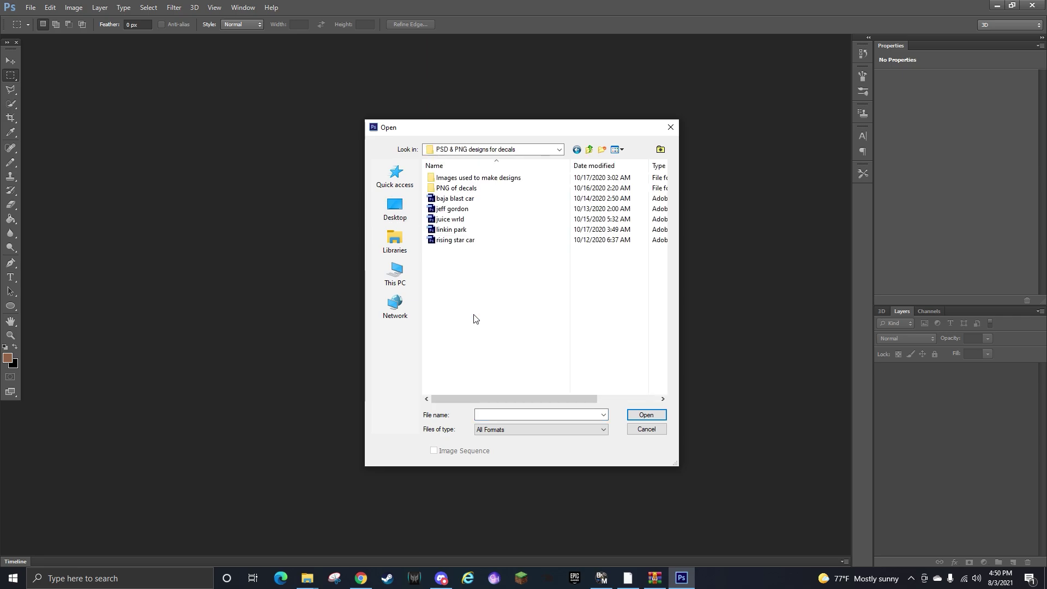
Open the "baja blast car" design file and activate the Move tool
left_click(457, 198)
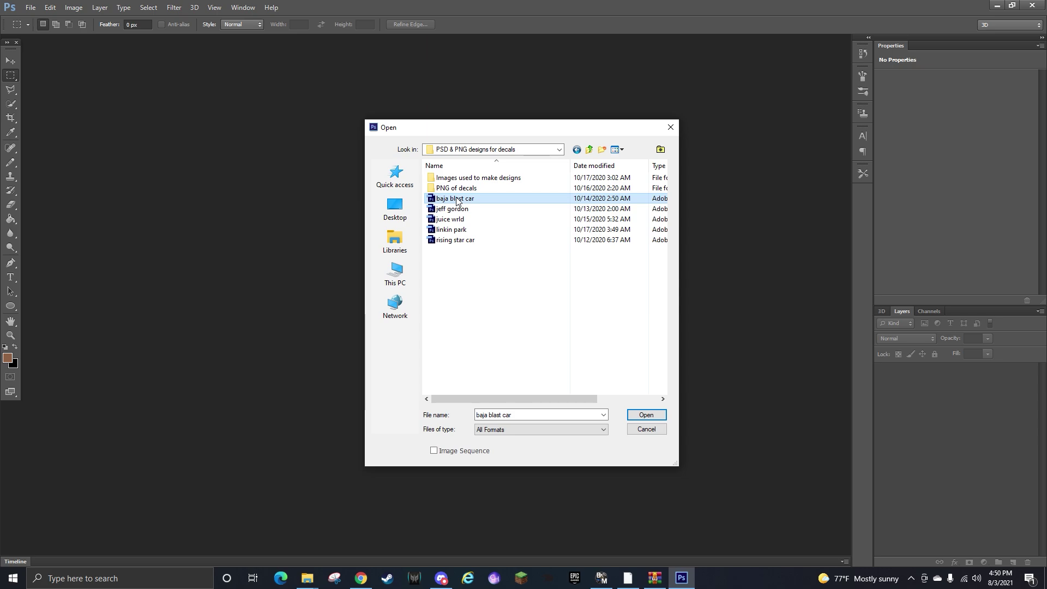
left_click(647, 416)
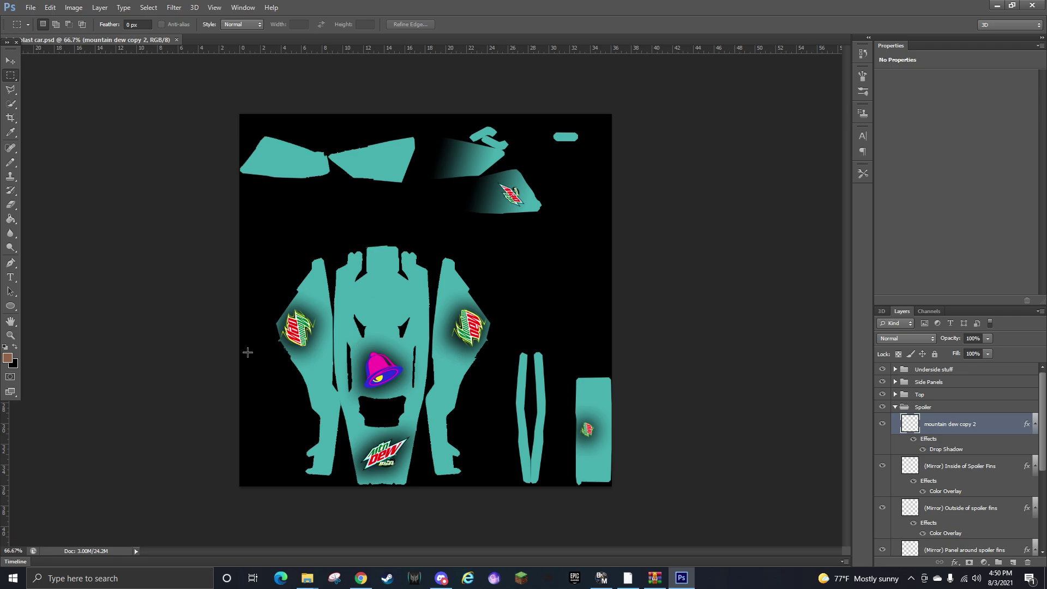
left_click(6, 63)
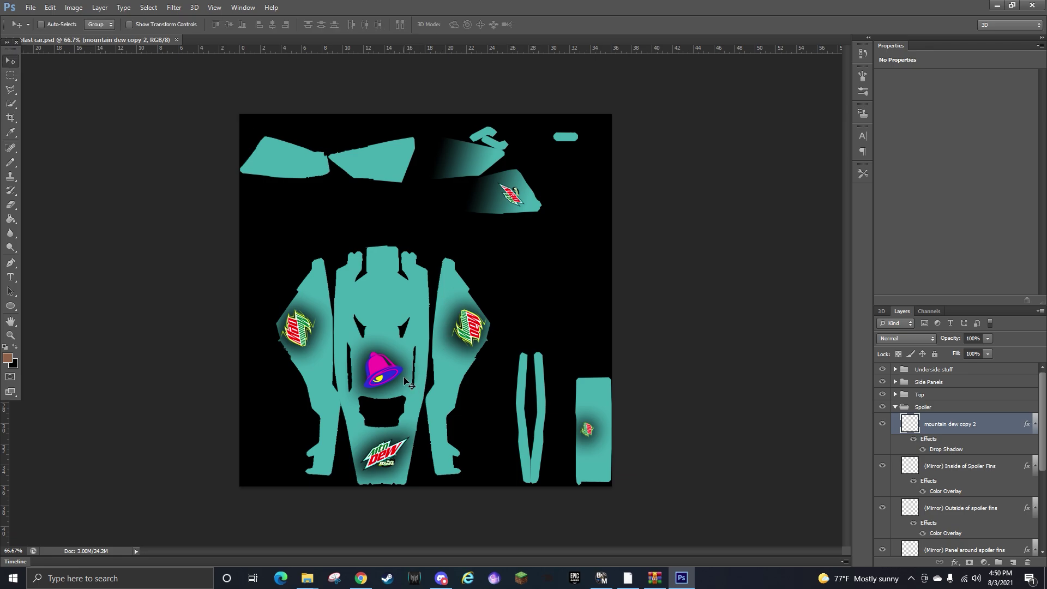
Nudge the "(Mirror) Inside of Spoiler Fins" layer and the "(Mirror) Outside of spoiler fins" layer on the canvas
scroll(999, 420, "down", 1)
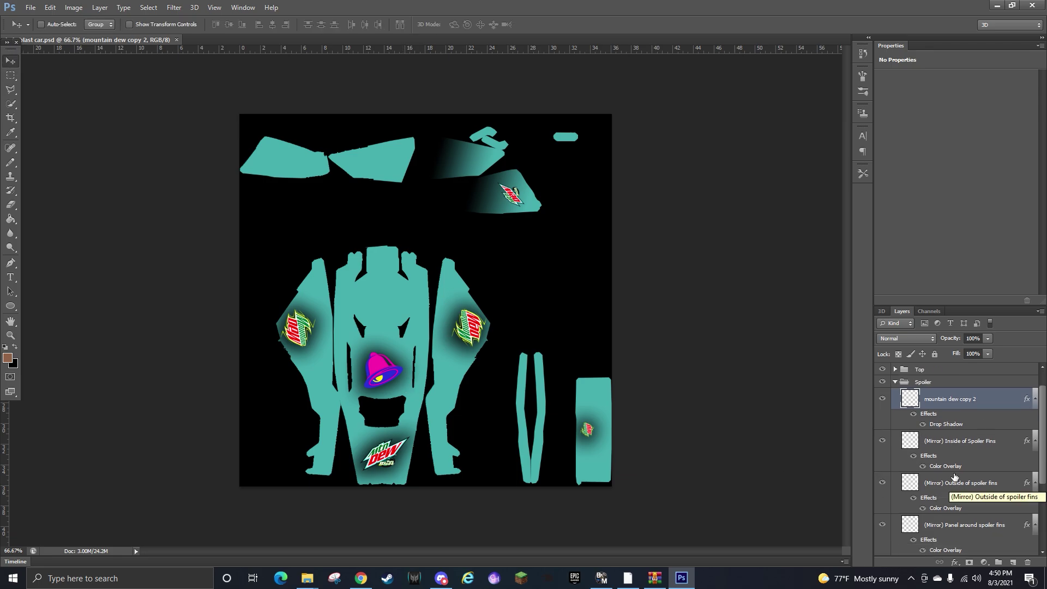
left_click(962, 443)
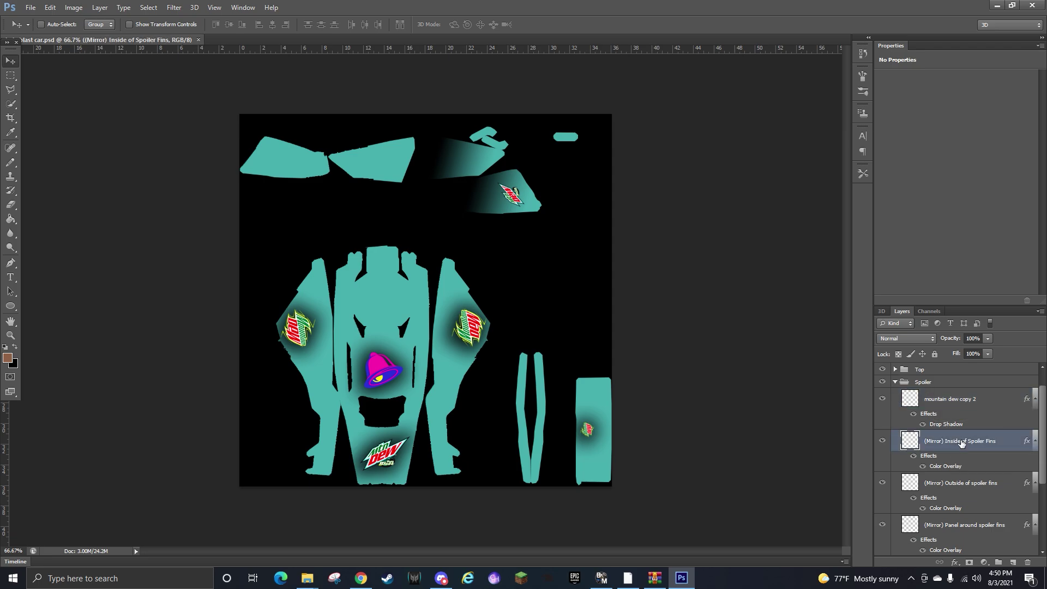
left_click_drag(464, 339, 352, 310)
left_click(981, 484)
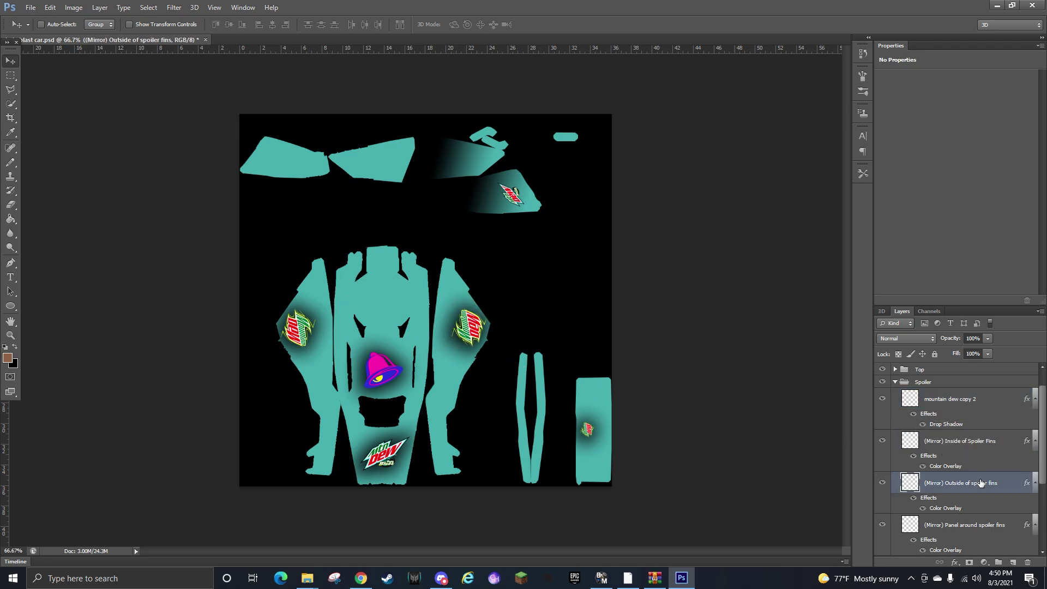
left_click_drag(464, 339, 448, 334)
Nudge the "(Mirror) Panel around spoiler fins" layer and shift the "Spoiler (top & bottom)" layer slightly upward
scroll(984, 537, "down", 1)
left_click(966, 500)
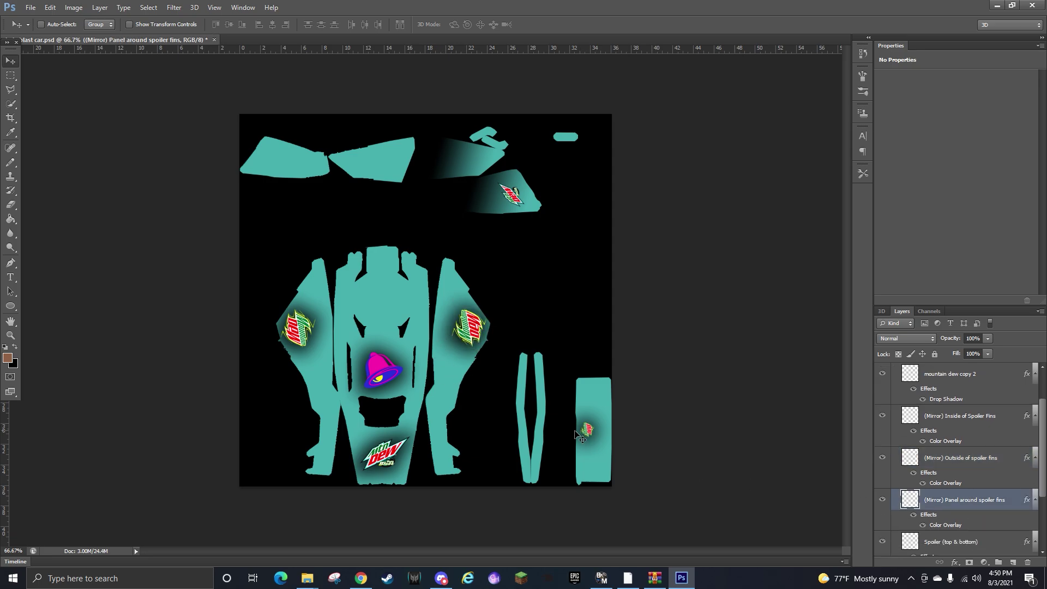
left_click_drag(576, 433, 576, 434)
left_click(967, 542)
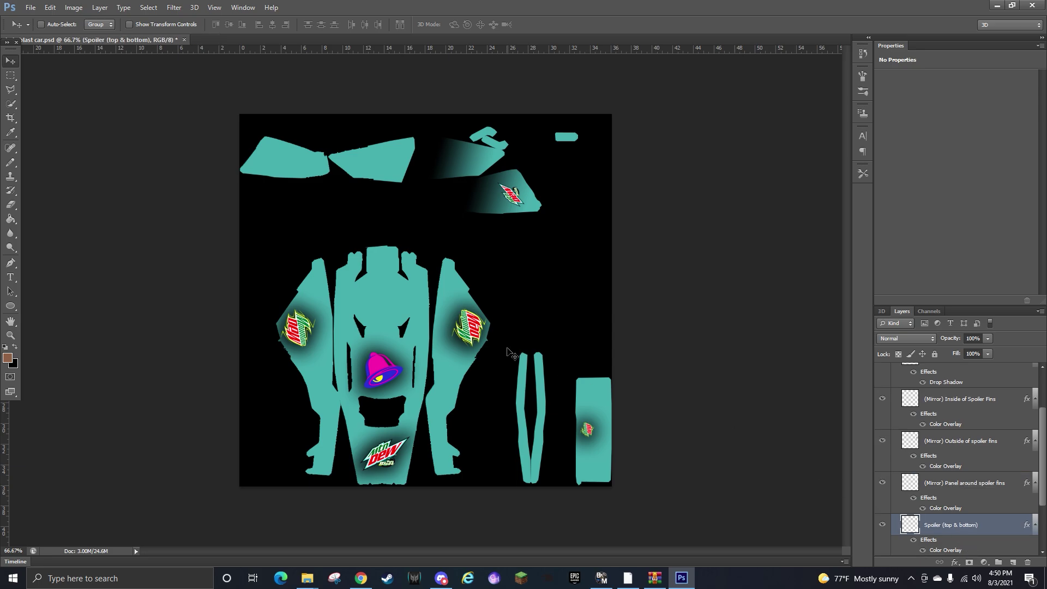
mouse_move(507, 351)
left_mouse_down()
mouse_move(519, 300)
mouse_move(508, 345)
left_mouse_up()
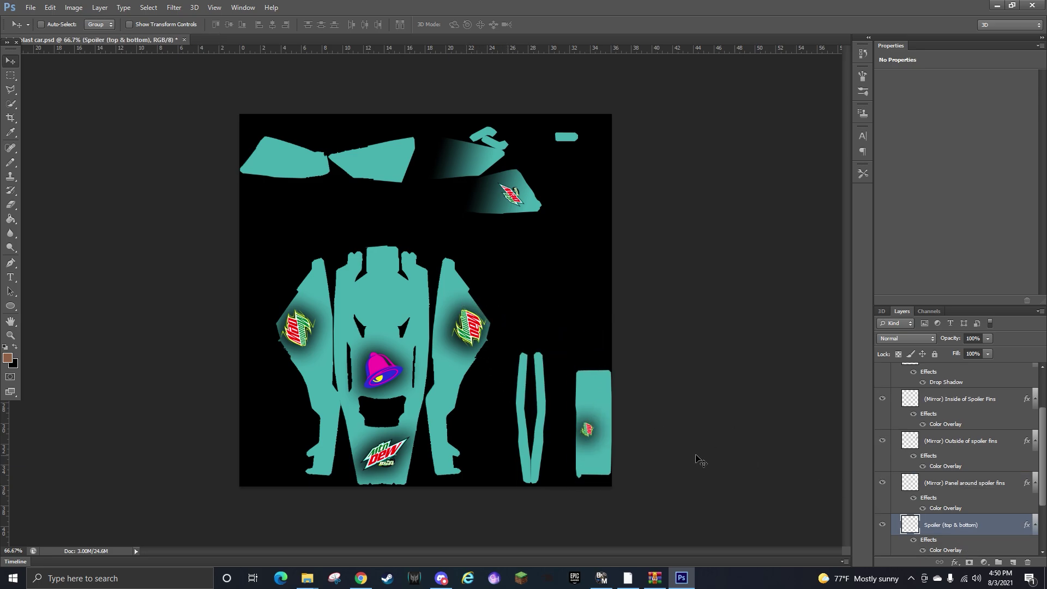
Expand the Side Panels group and shift the "mountain dew copy" logo slightly right and up on its side panel
scroll(966, 508, "down", 3)
scroll(966, 508, "up", 4)
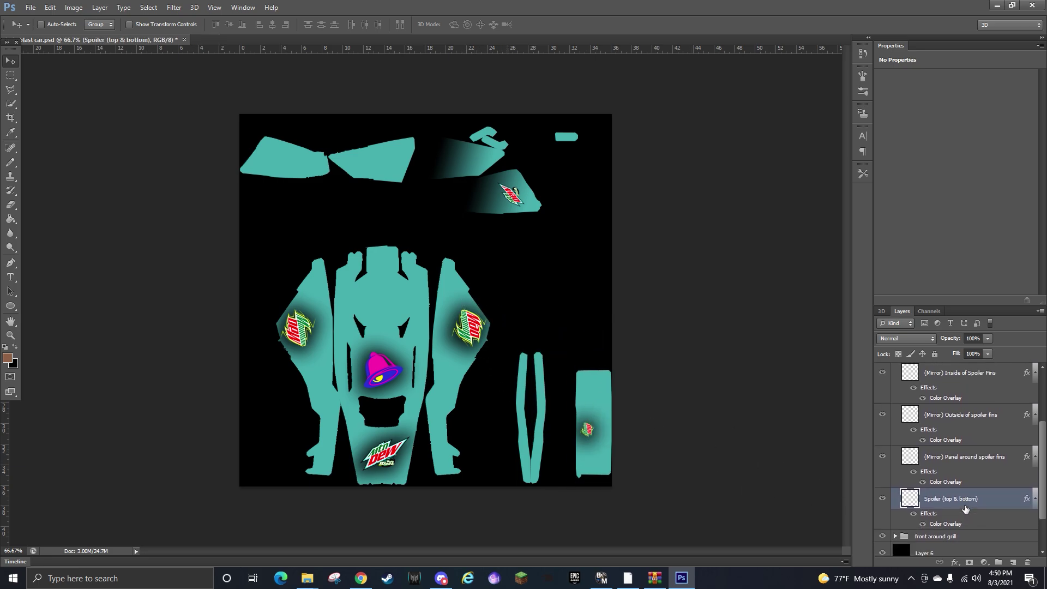
scroll(965, 505, "up", 2)
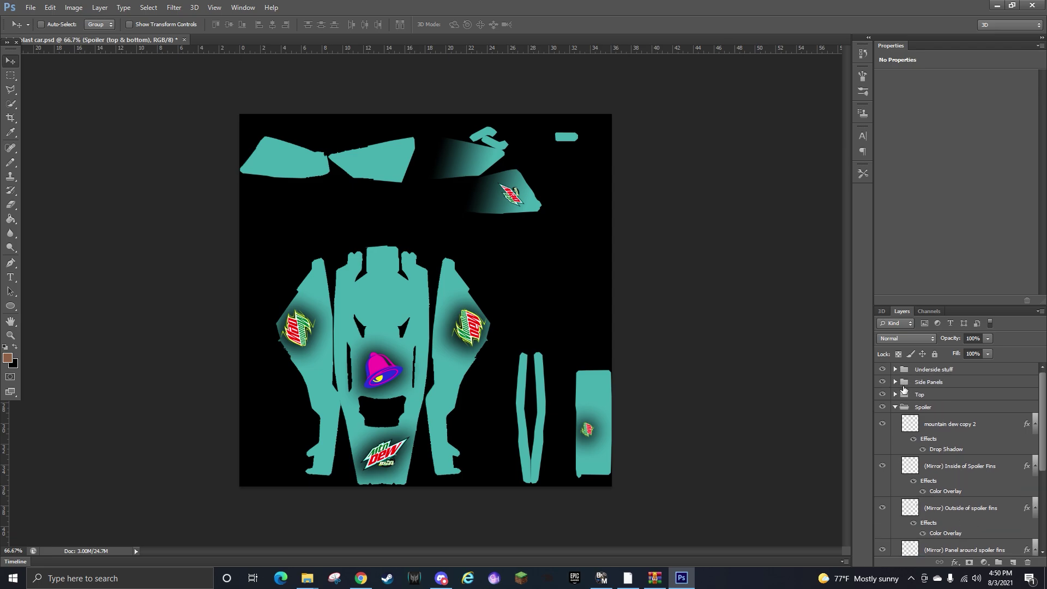
left_click(905, 384)
left_click(897, 383)
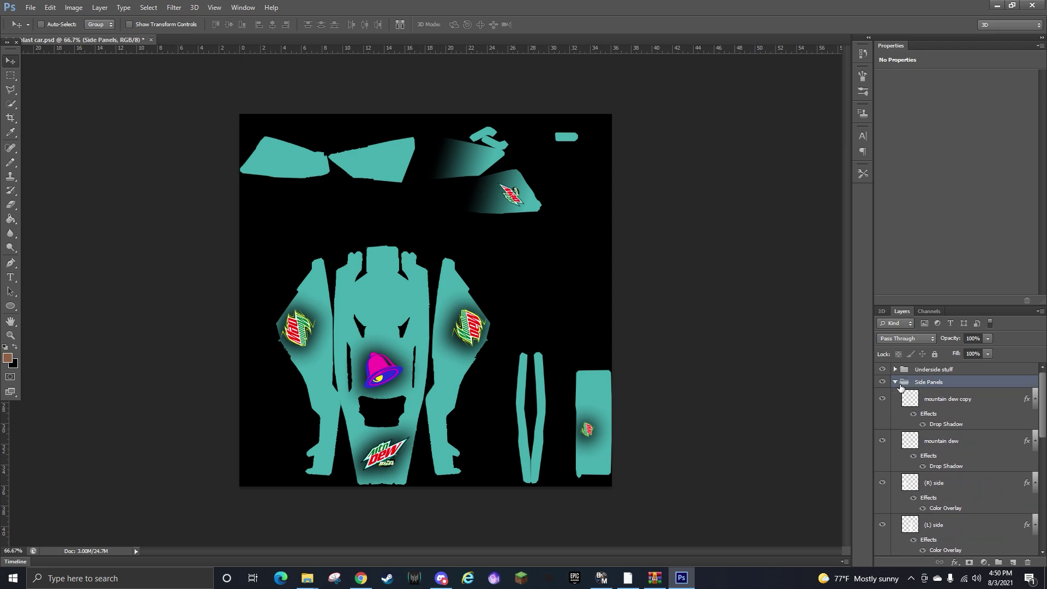
left_click(968, 402)
mouse_move(356, 385)
left_mouse_down()
mouse_move(385, 376)
mouse_move(379, 392)
mouse_move(376, 370)
mouse_move(357, 377)
mouse_move(388, 377)
mouse_move(364, 379)
left_mouse_up()
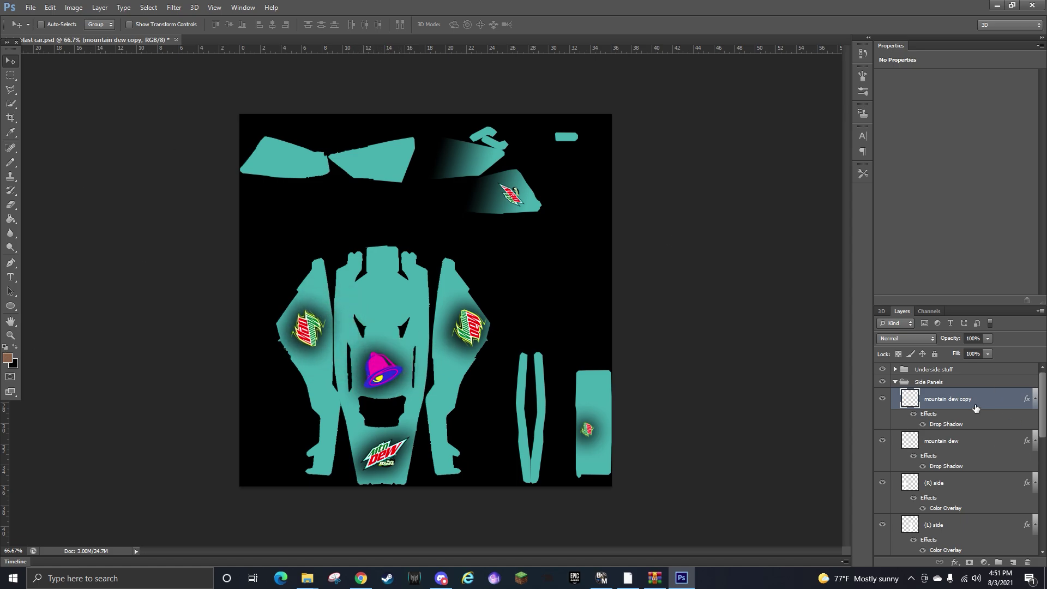
scroll(976, 408, "down", 4)
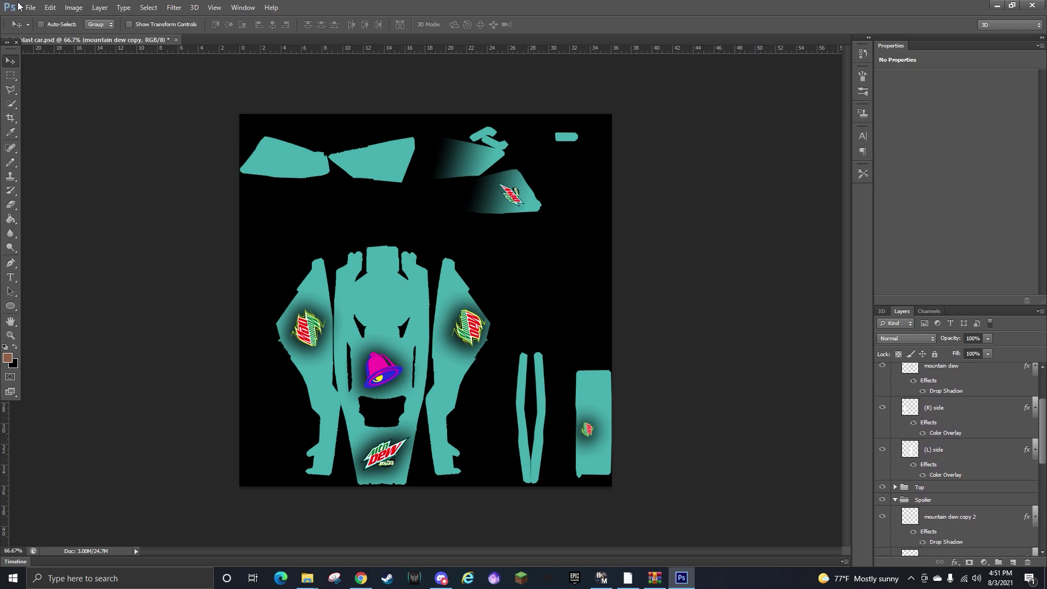
left_click(31, 8)
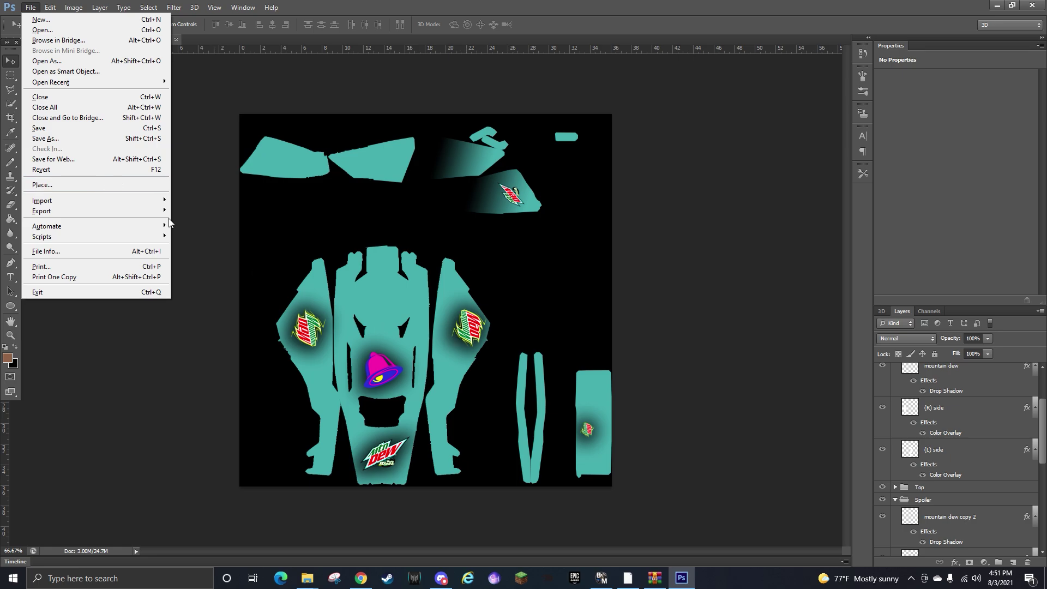
left_click(659, 267)
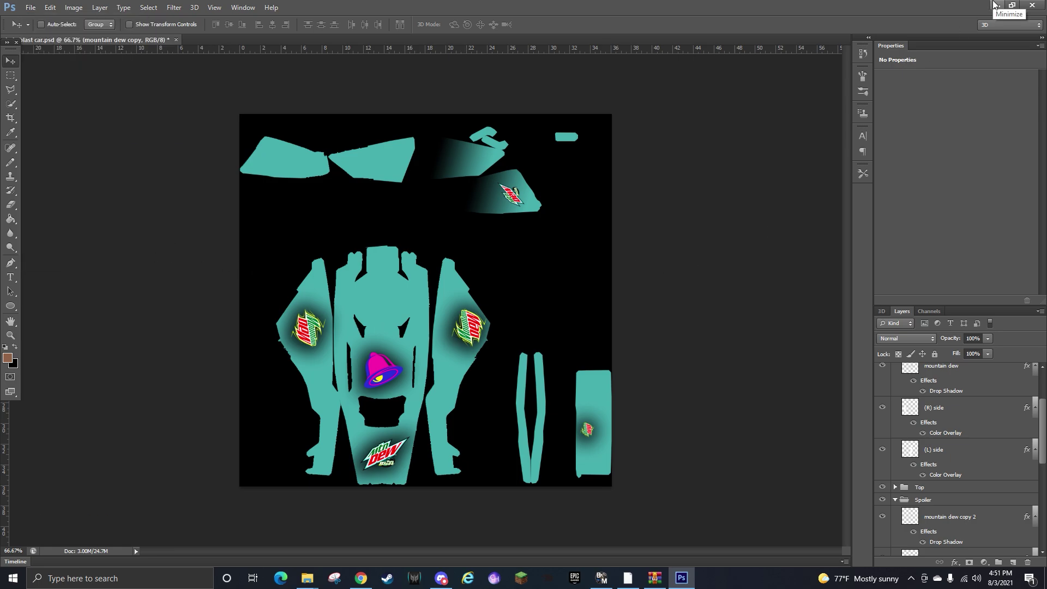
Minimize Photoshop, bring up the DecalTextures folder in File Explorer, and inspect the files in its Doritos and Baja Blast folders
left_click(994, 4)
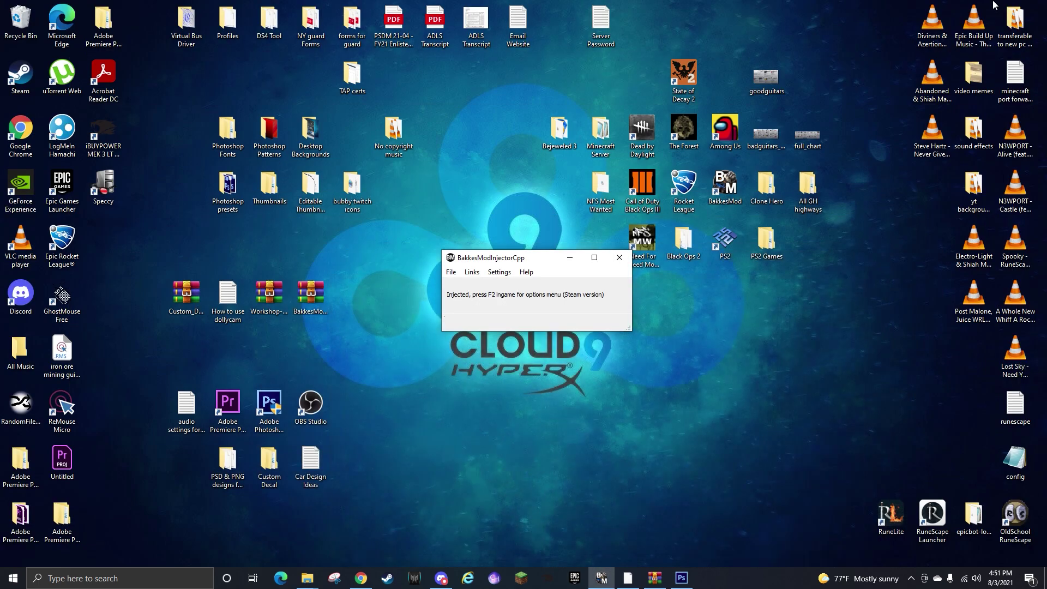
mouse_move(307, 578)
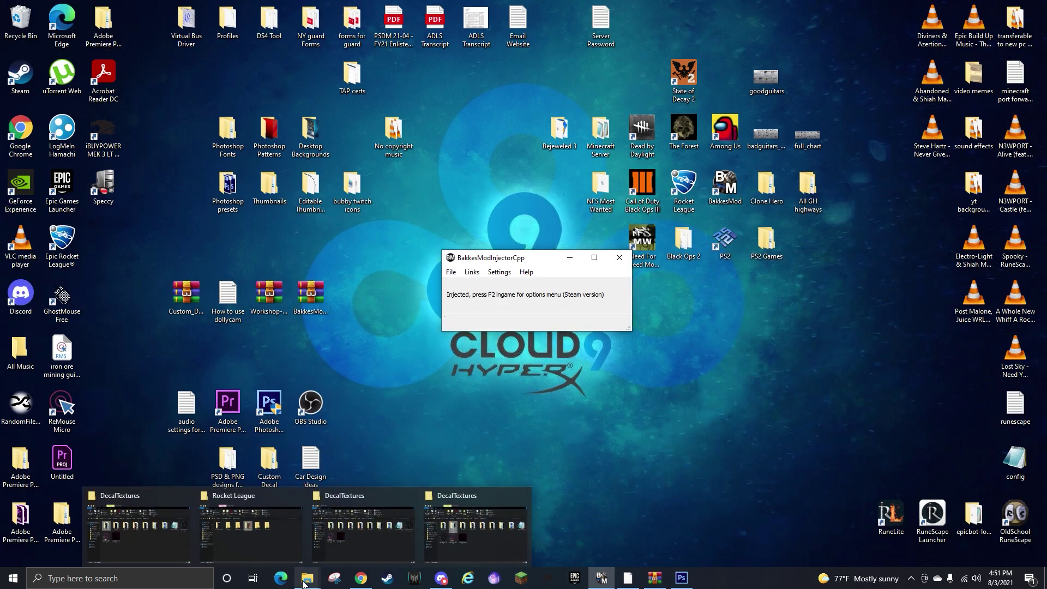
left_click(473, 552)
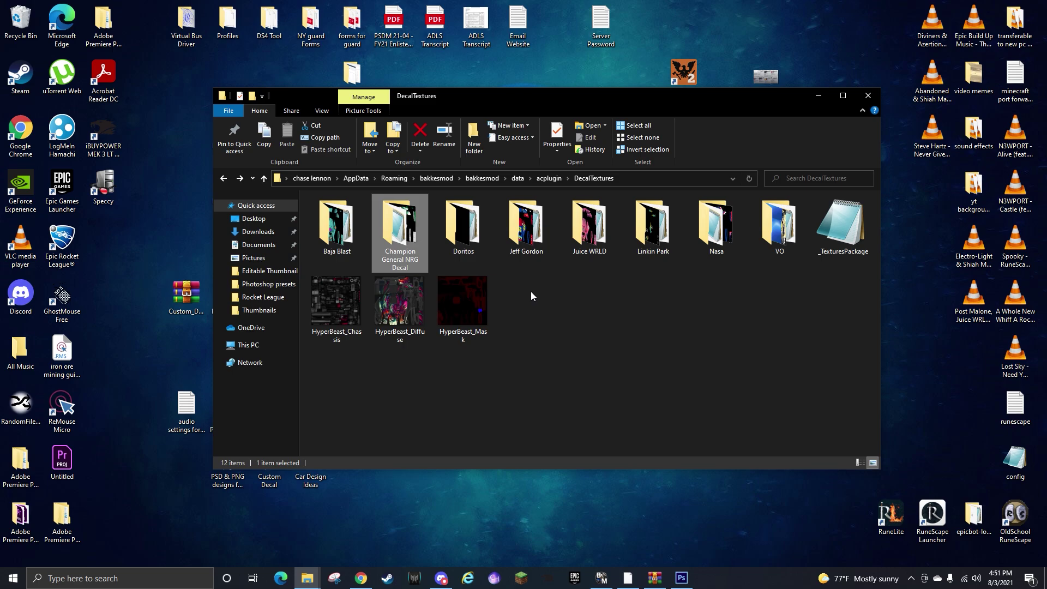
double_click(463, 224)
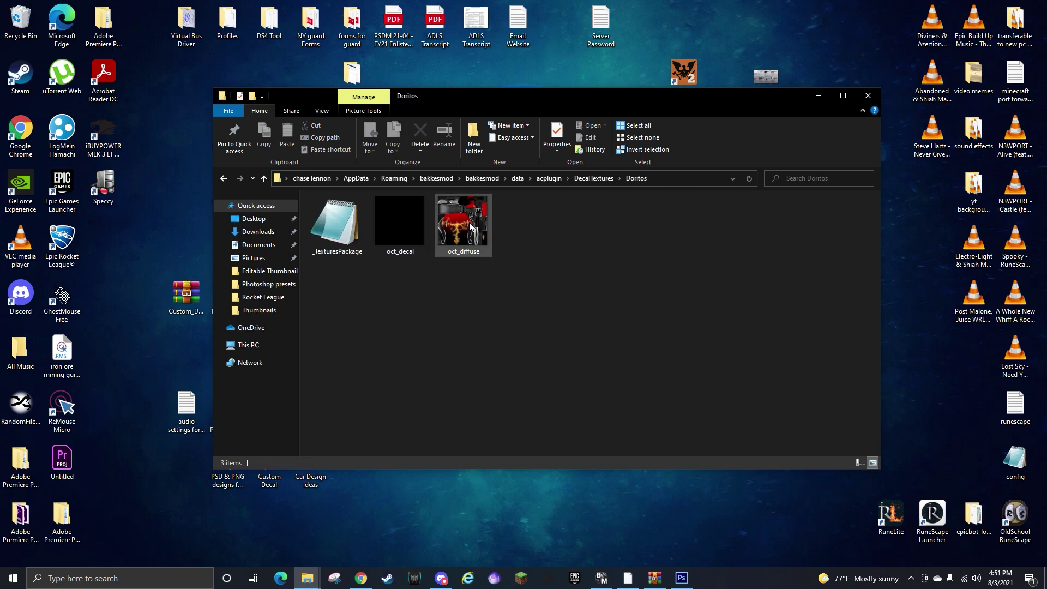
left_click(221, 179)
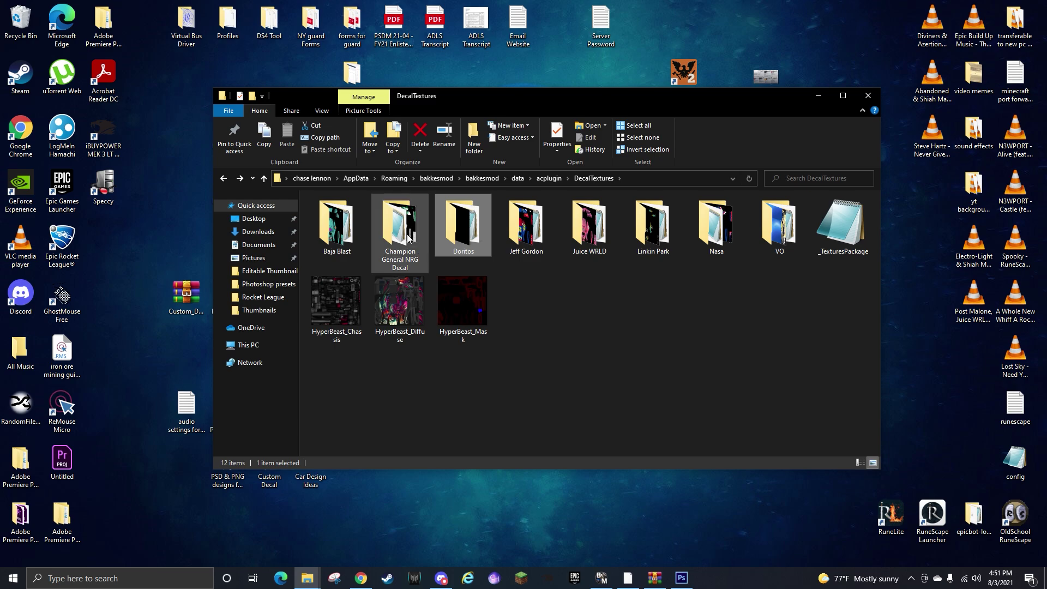
double_click(334, 229)
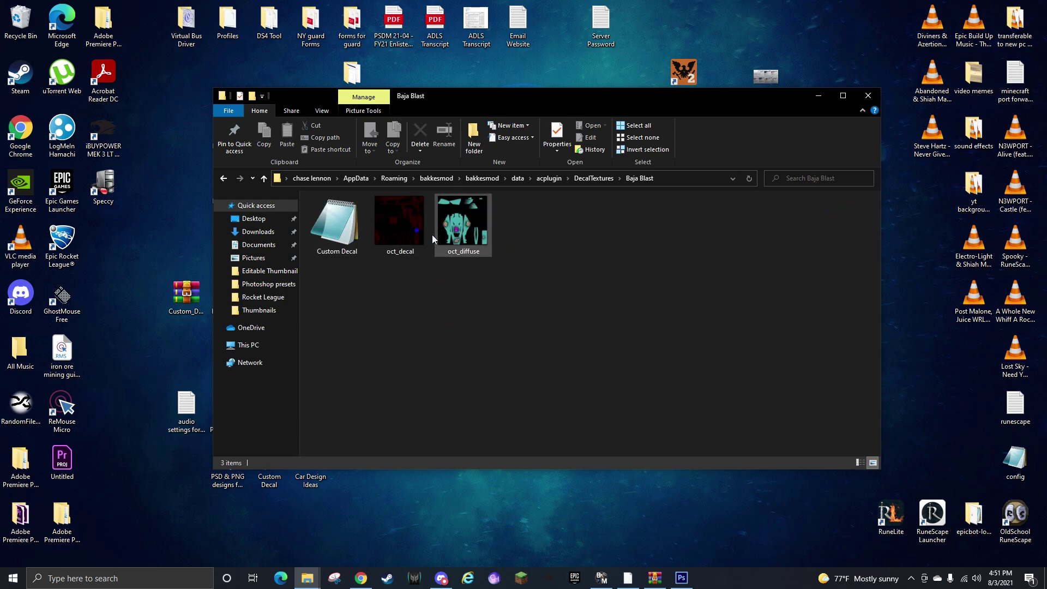
left_click(223, 179)
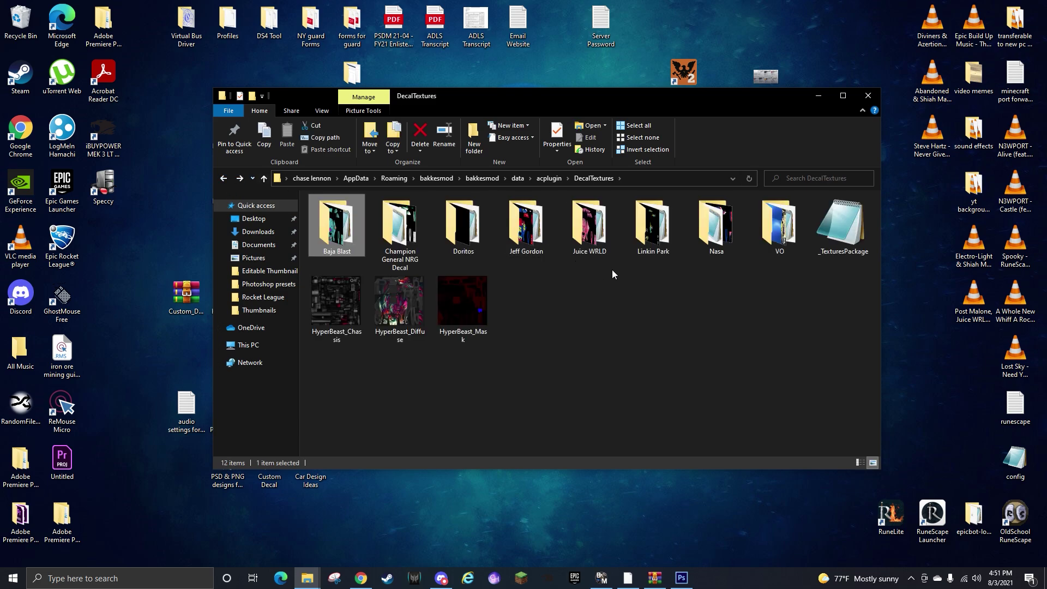
Inspect the oct_decal and oct_diffuse files in the Champion General NRG Decal folder and shift the Explorer window aside
double_click(413, 248)
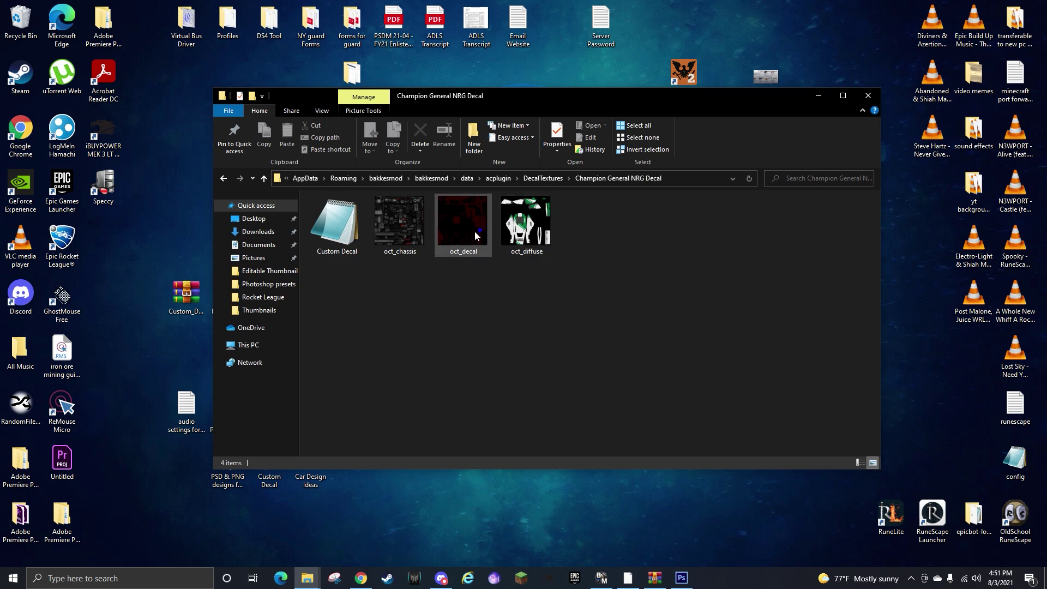
mouse_move(472, 232)
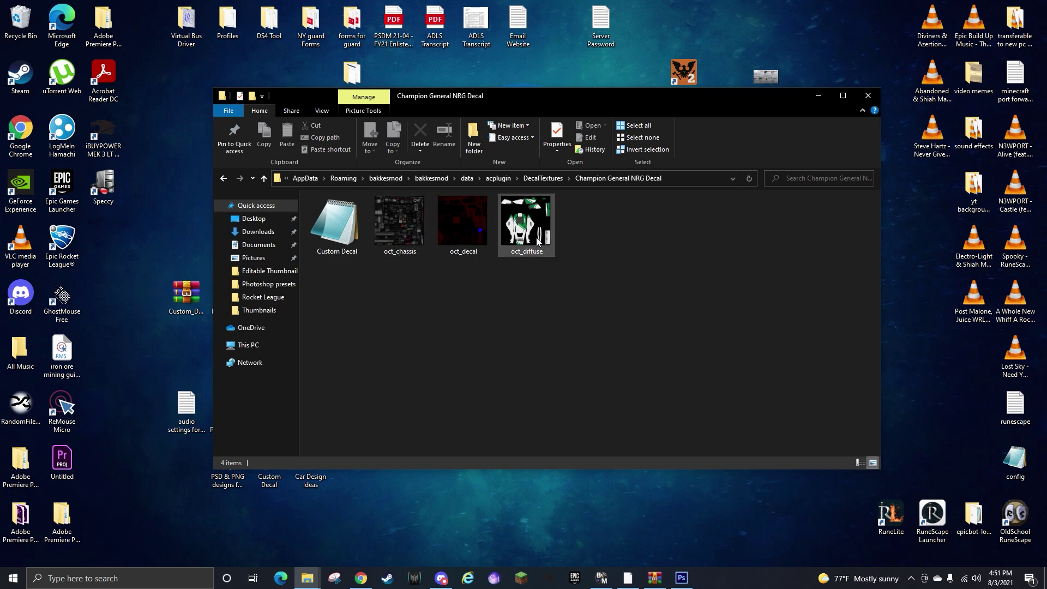
mouse_move(537, 242)
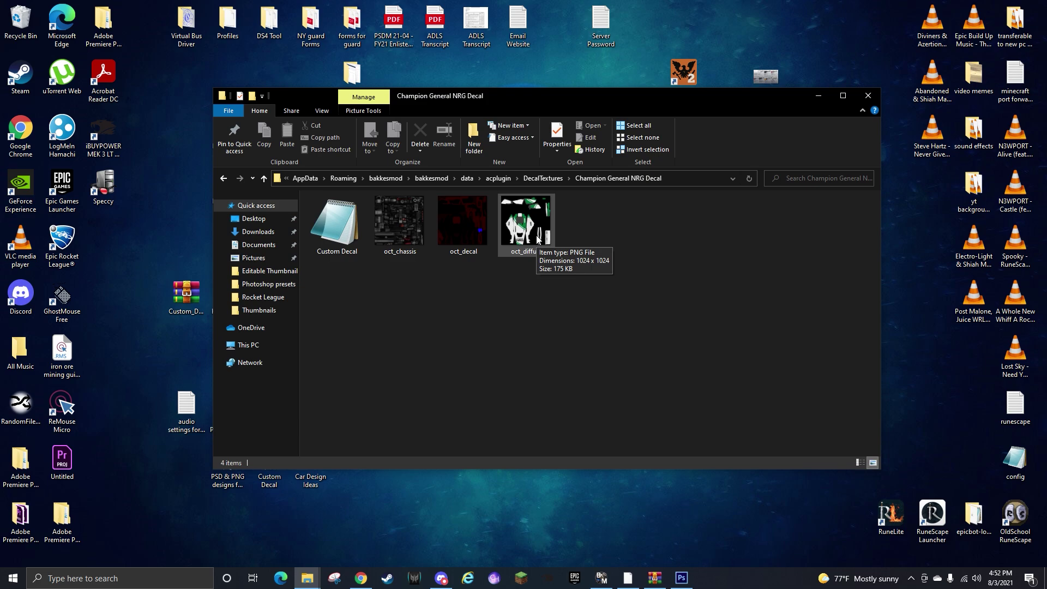
left_click_drag(518, 96, 604, 106)
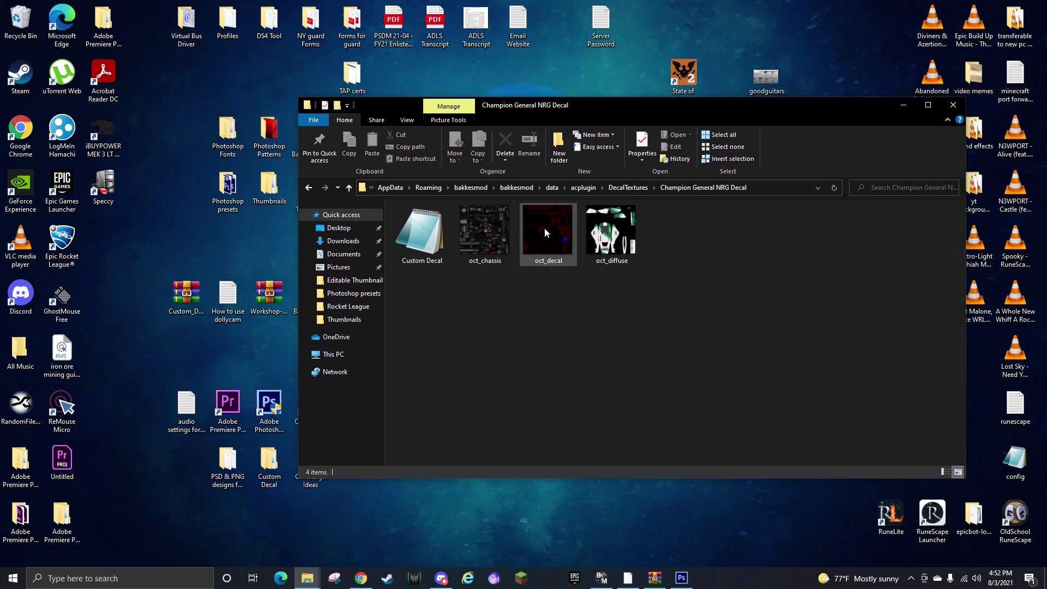
Return to the DecalTextures folder and create a new folder there, keeping the default name
left_click(309, 188)
right_click(697, 332)
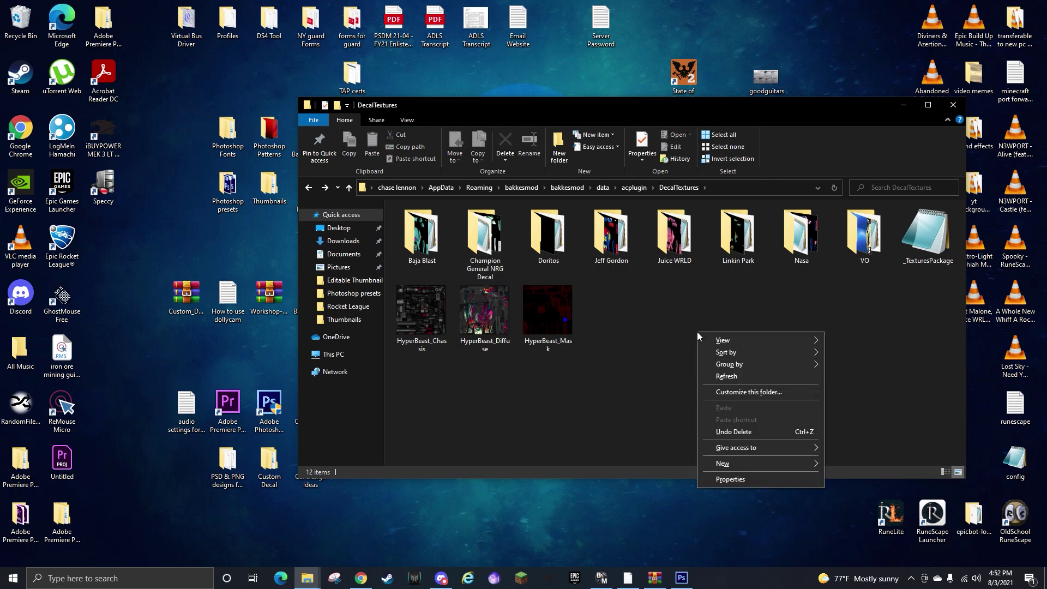
left_click(626, 313)
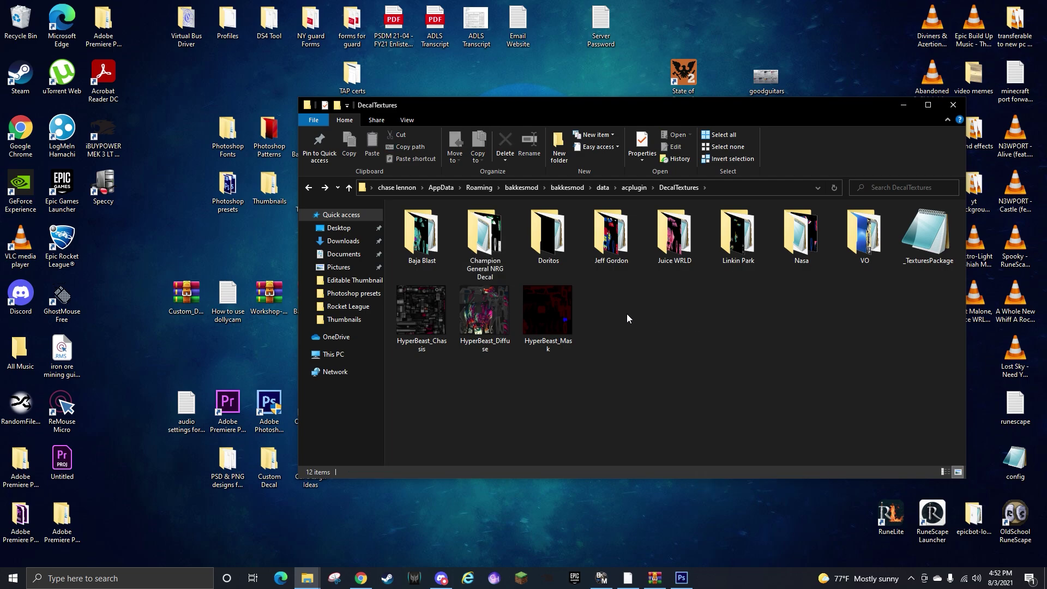
left_click(561, 148)
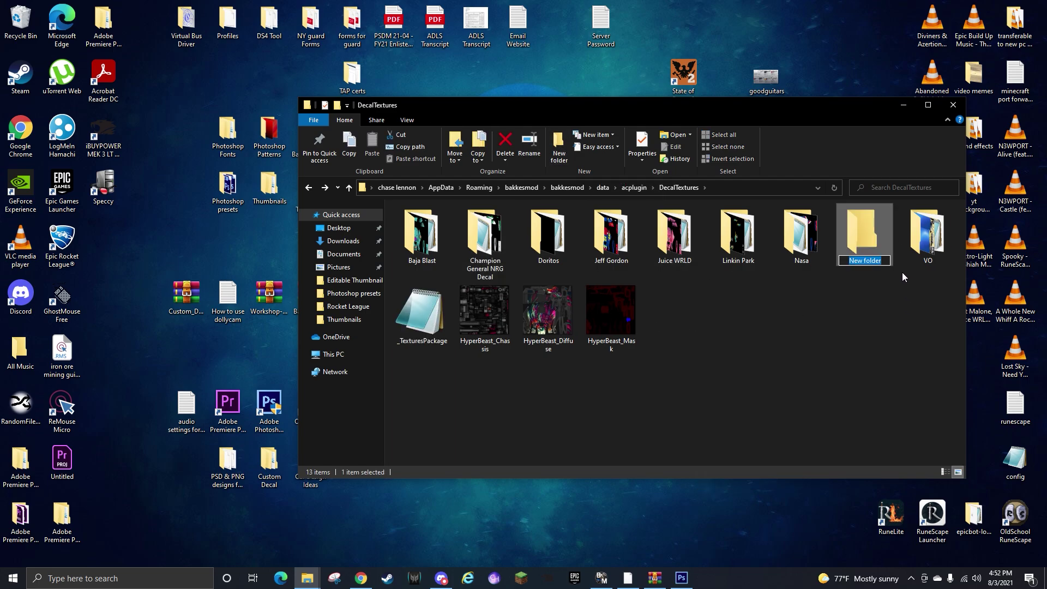
left_click(898, 313)
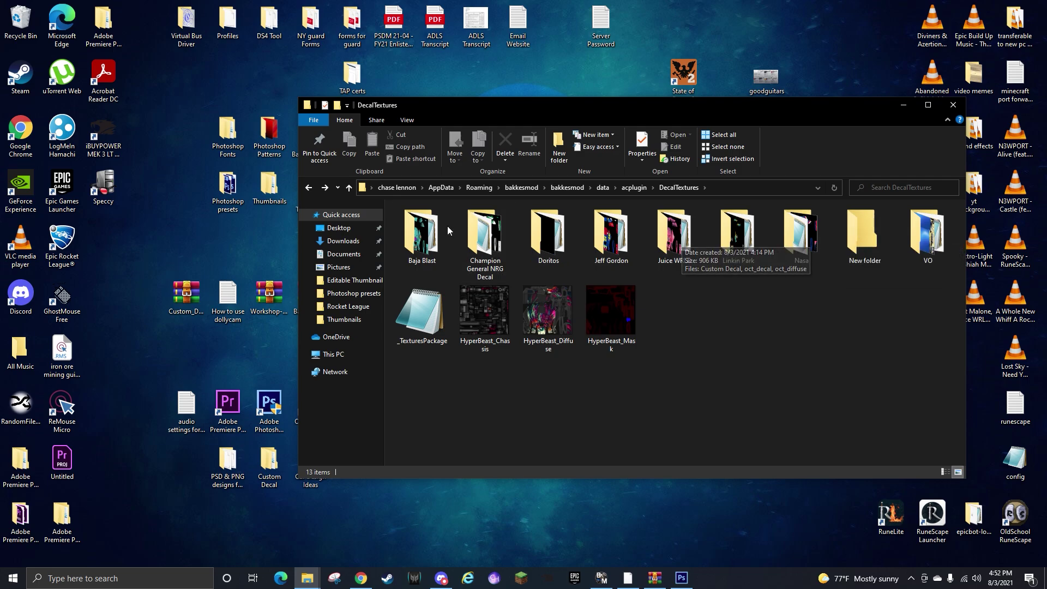
Put the oct_decal file from the Nasa folder into the new folder in DecalTextures
double_click(800, 232)
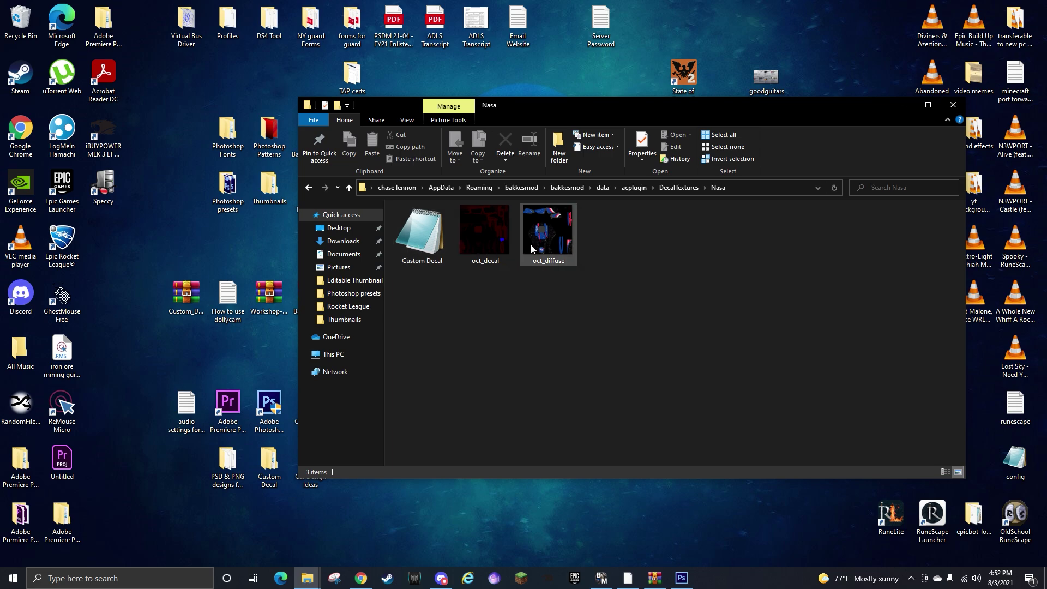
right_click(484, 231)
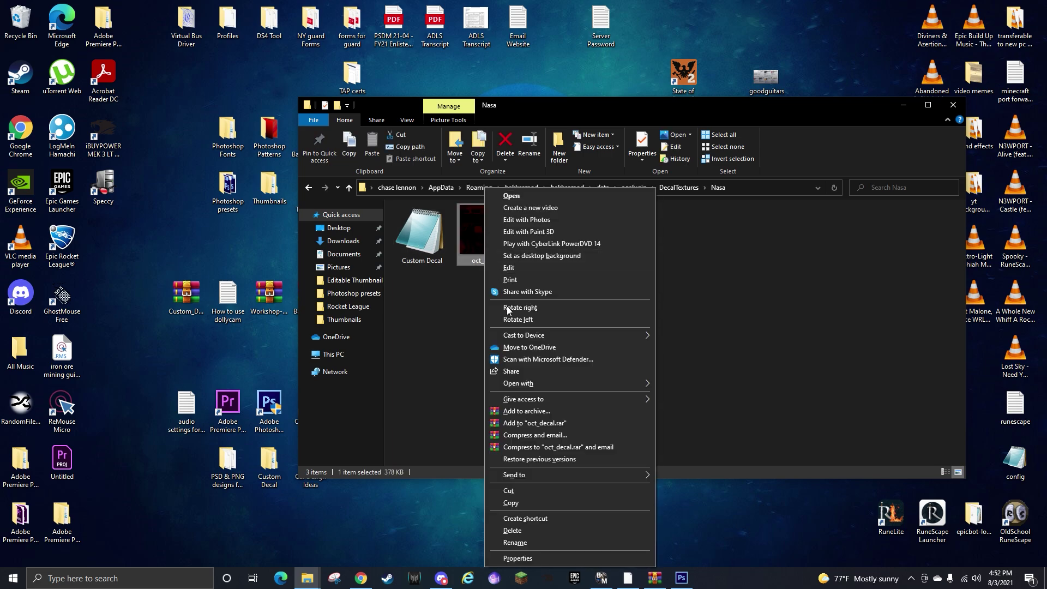
left_click(527, 492)
left_click(309, 187)
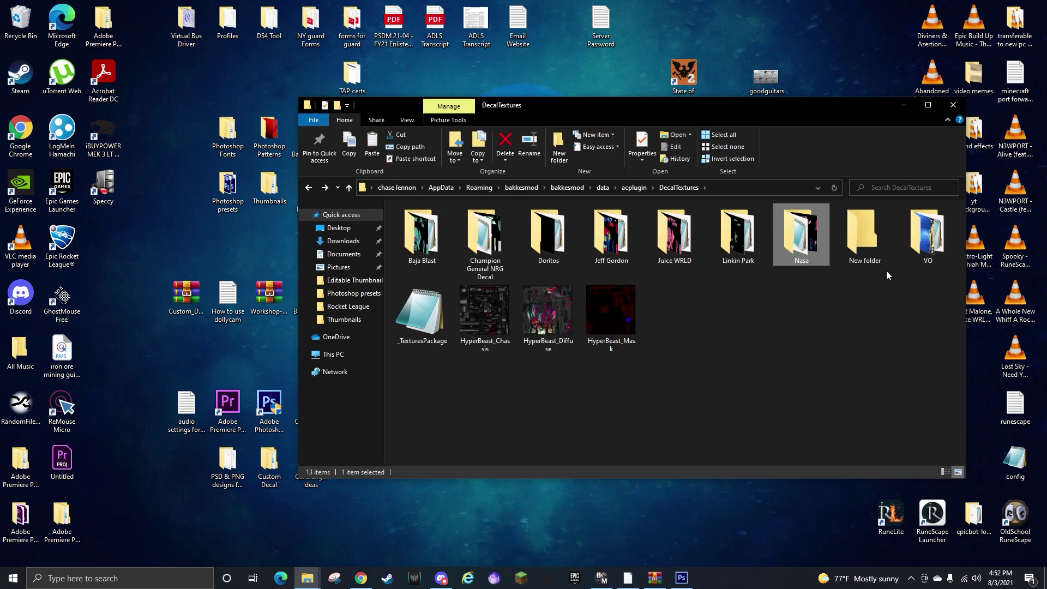
double_click(866, 237)
right_click(562, 296)
left_click(607, 368)
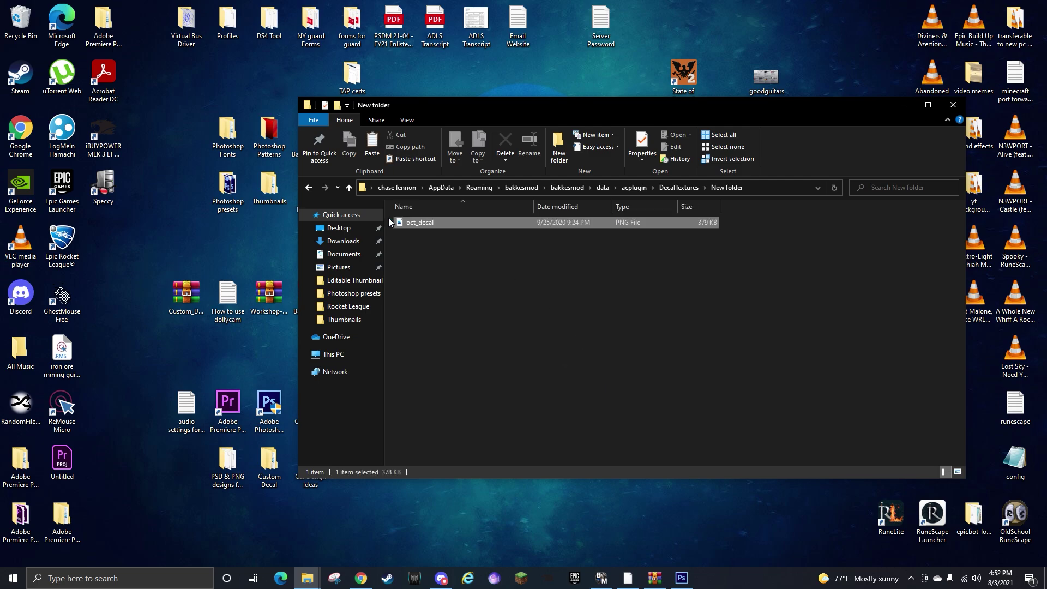
Go back to DecalTextures and open the Custom Decal text file from the Juice WRLD folder
left_click(309, 187)
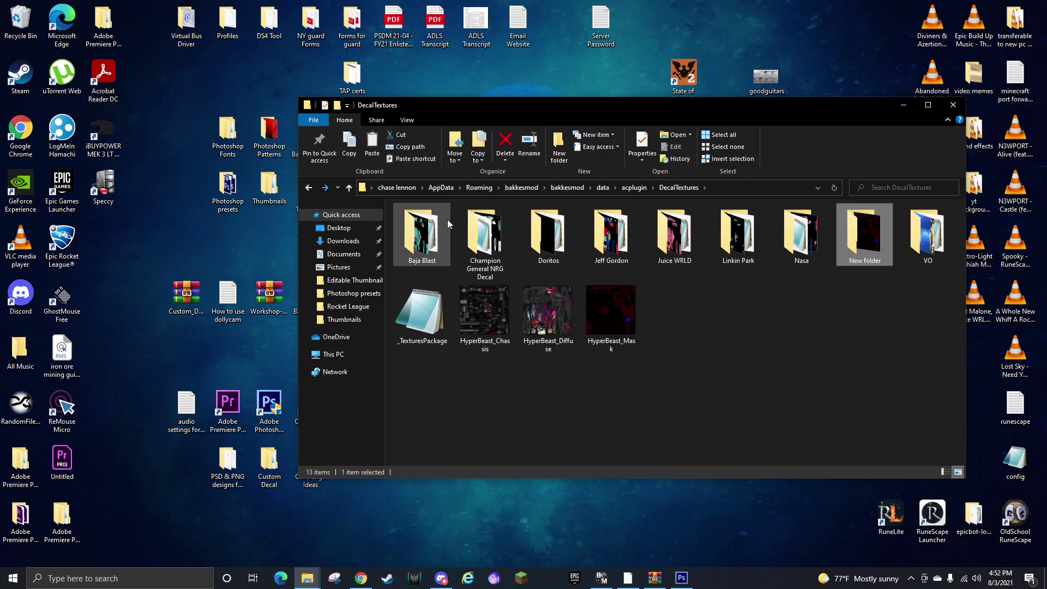
double_click(680, 247)
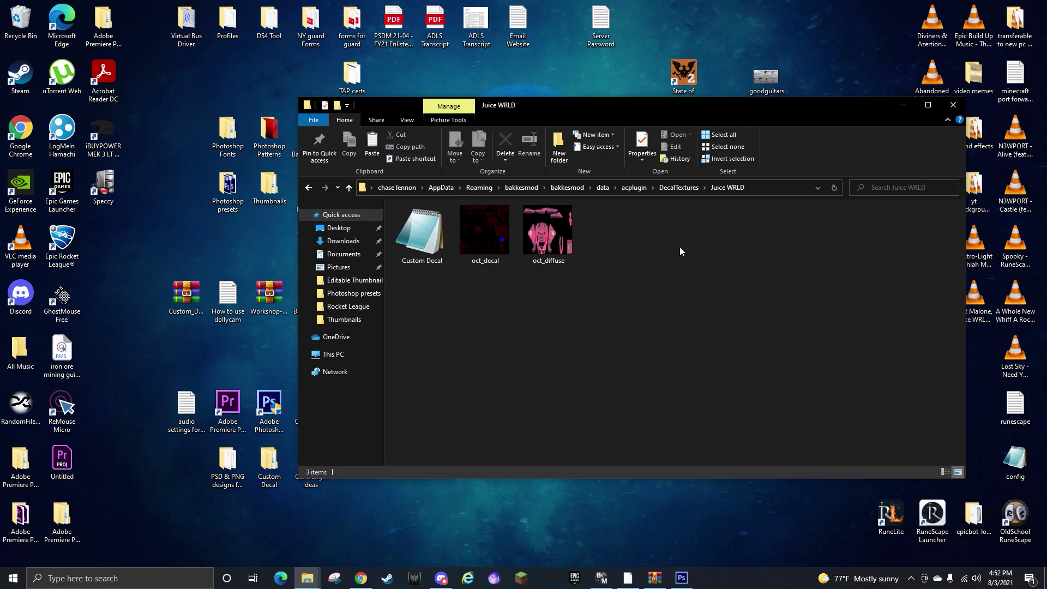
double_click(421, 232)
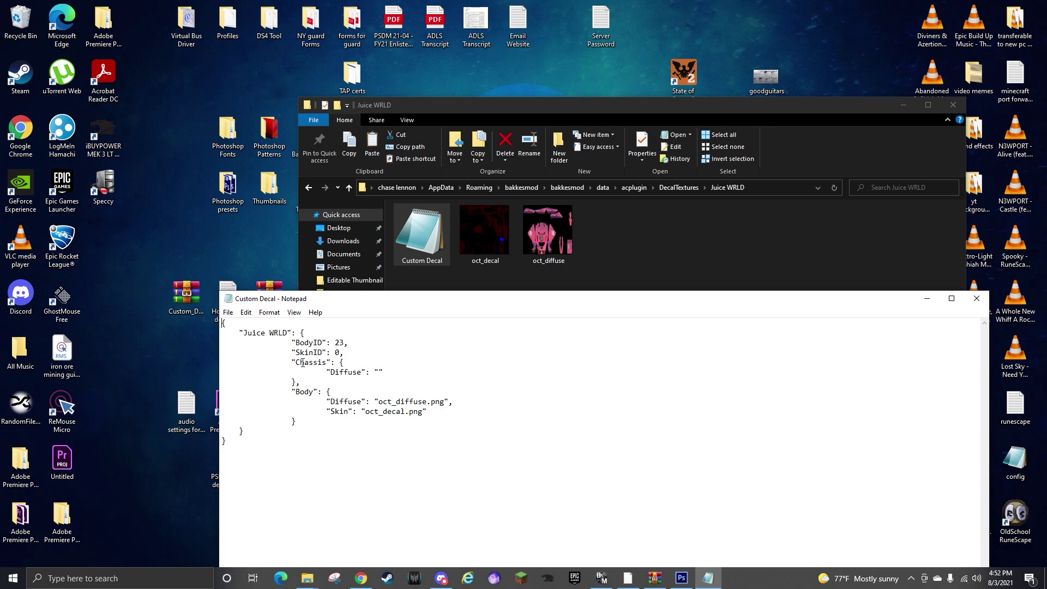
Close the text file and copy Custom Decal from the Juice WRLD folder into New folder in DecalTextures
left_click(976, 298)
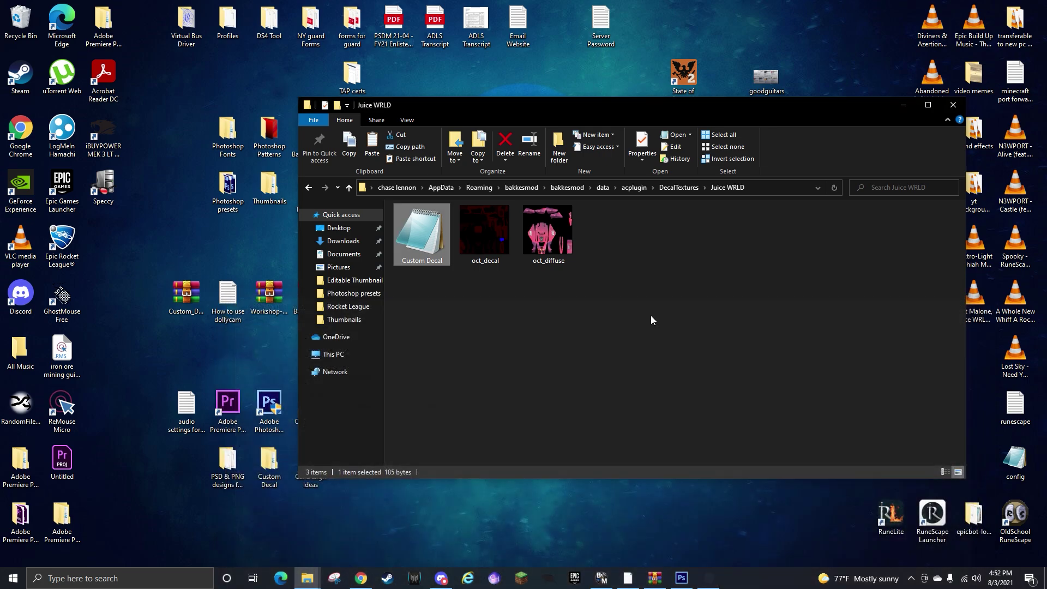
right_click(424, 256)
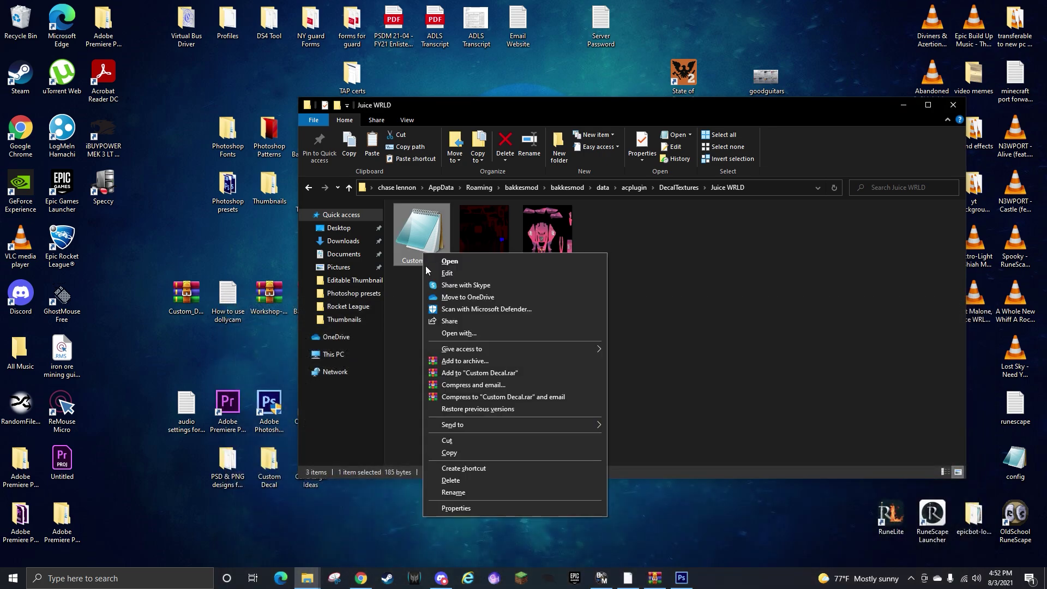
left_click(444, 464)
left_click(309, 188)
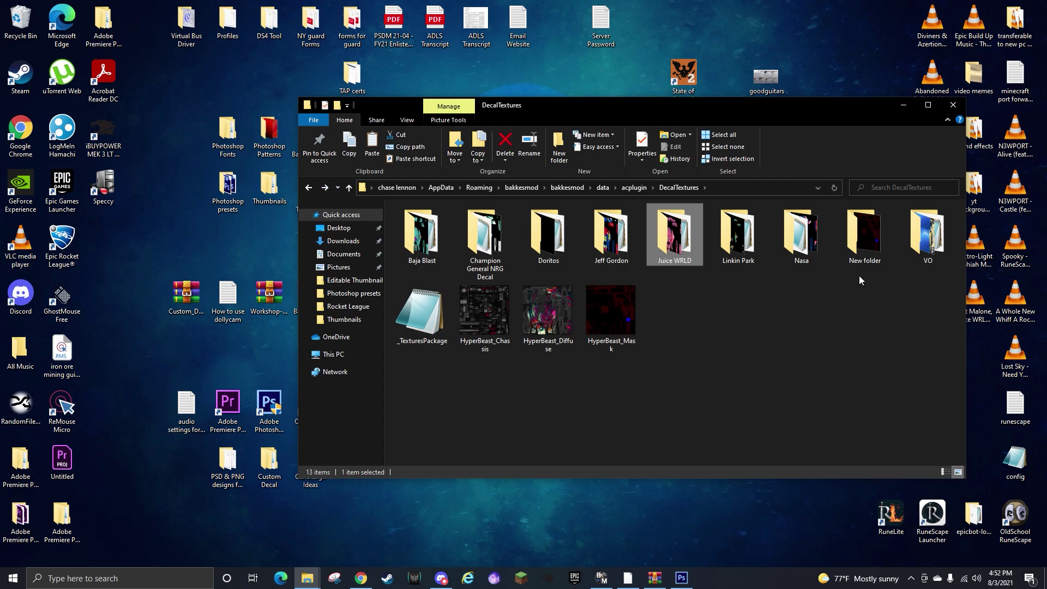
double_click(870, 247)
right_click(496, 250)
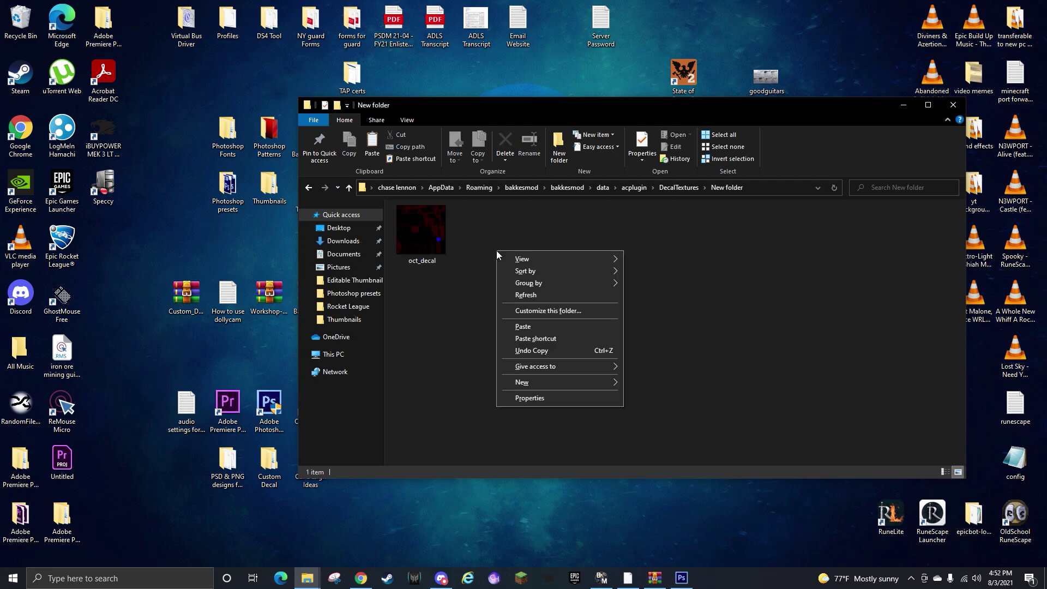
left_click(570, 326)
right_click(419, 233)
left_click(512, 225)
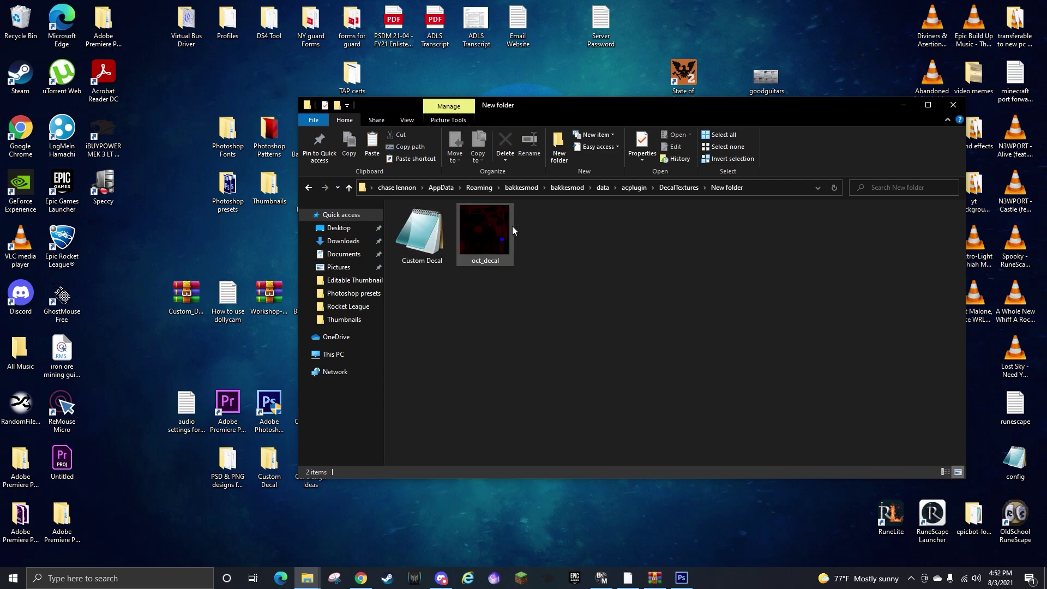
Change the decal name in New folder's Custom Decal file to "Rising Star" and save the file
left_click(306, 189)
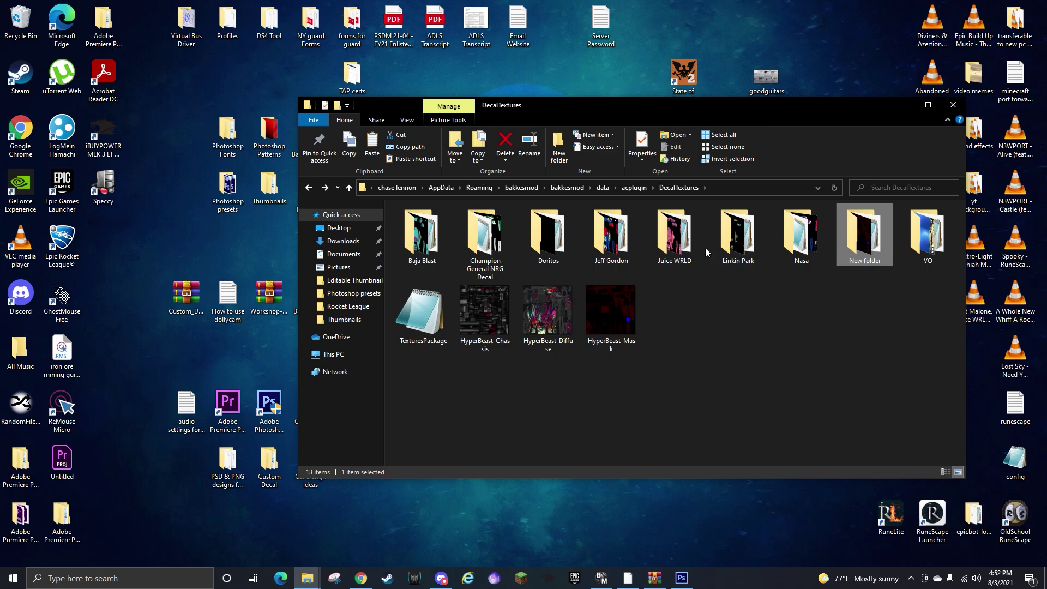
double_click(867, 248)
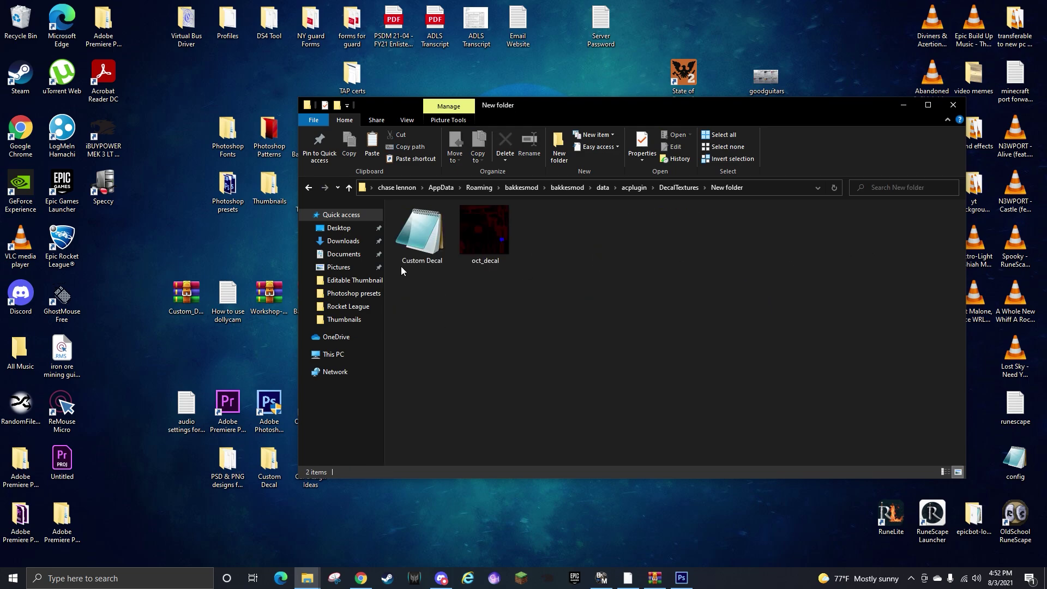
double_click(436, 243)
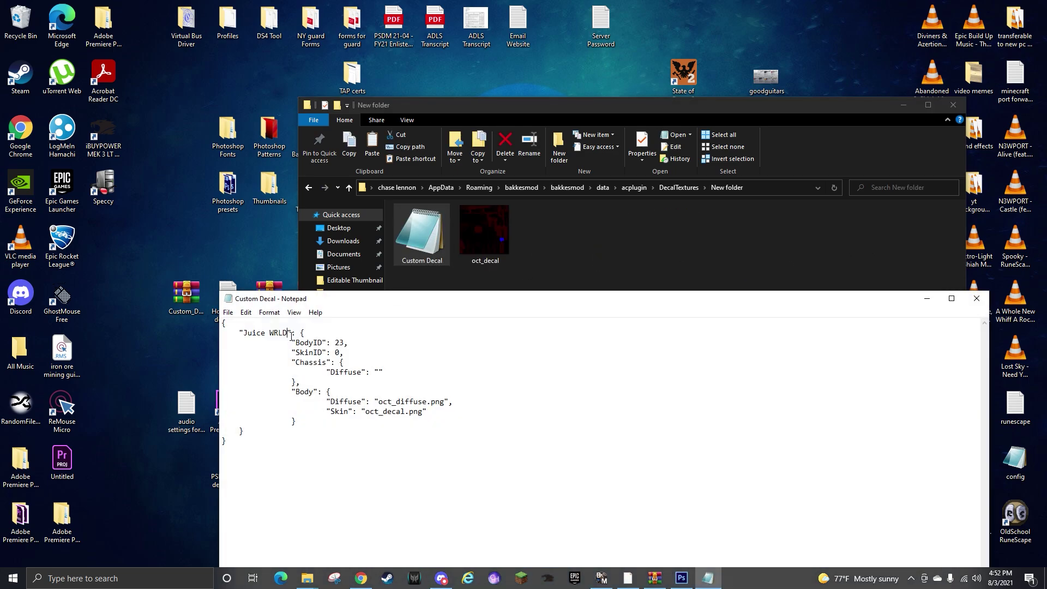
key("BackSpace")
key("Caps_Lock")
type("R")
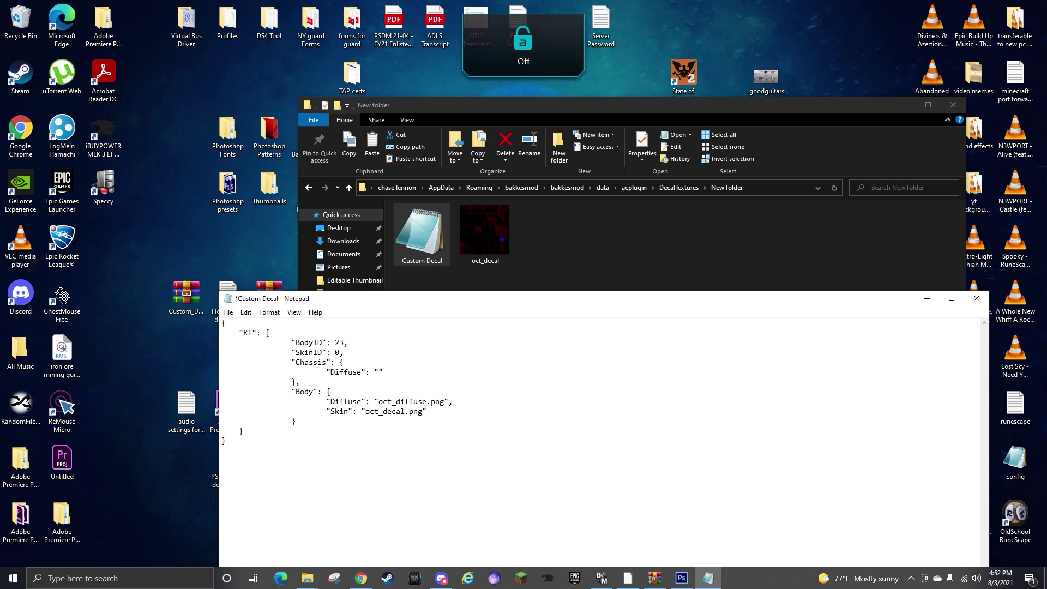
type("ising")
key("Caps_Lock")
type("Star")
key("Return")
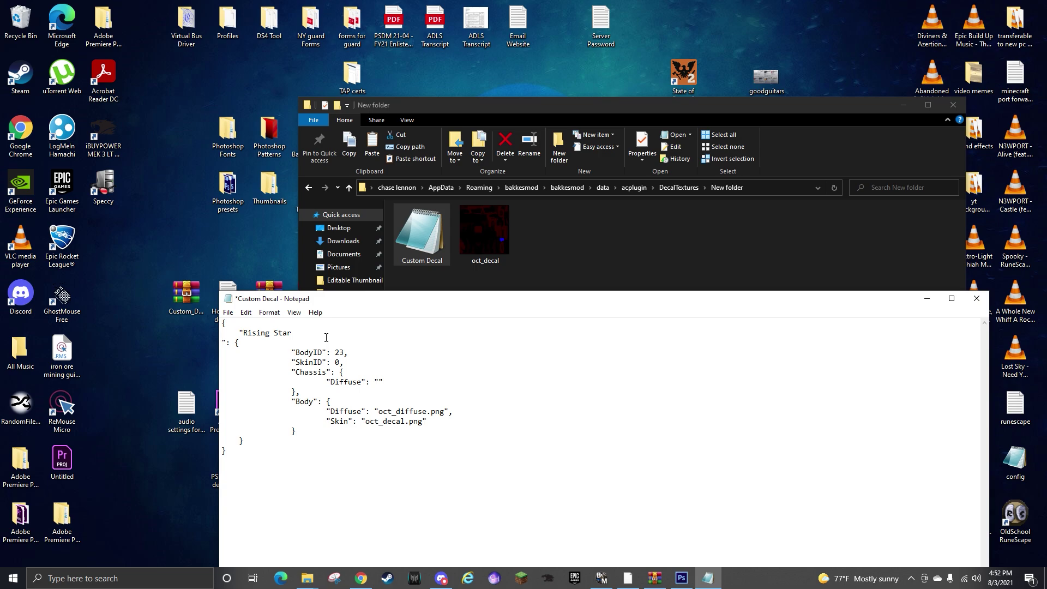
key("BackSpace")
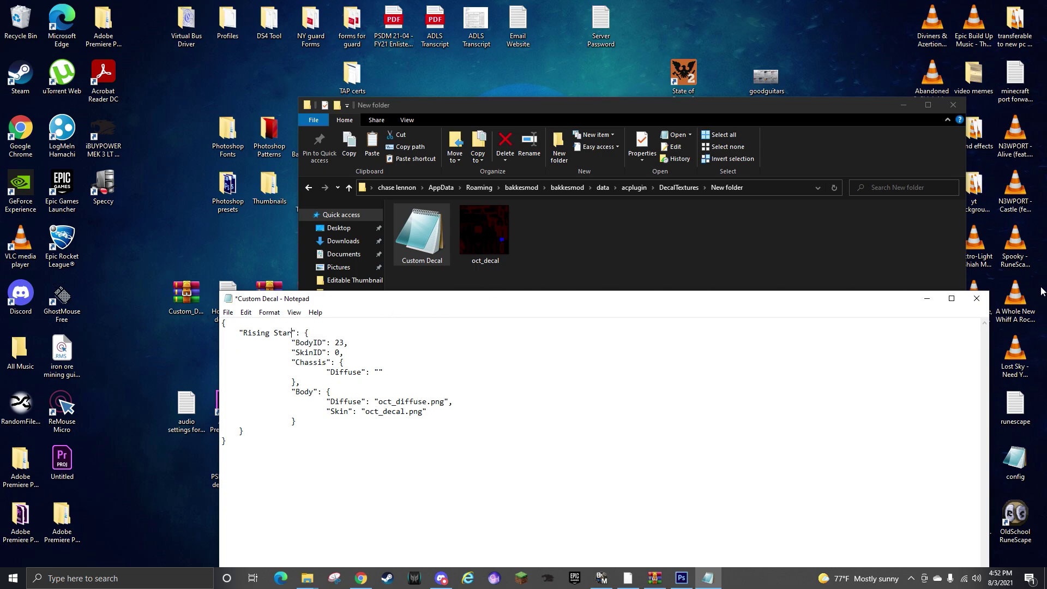
left_click(979, 294)
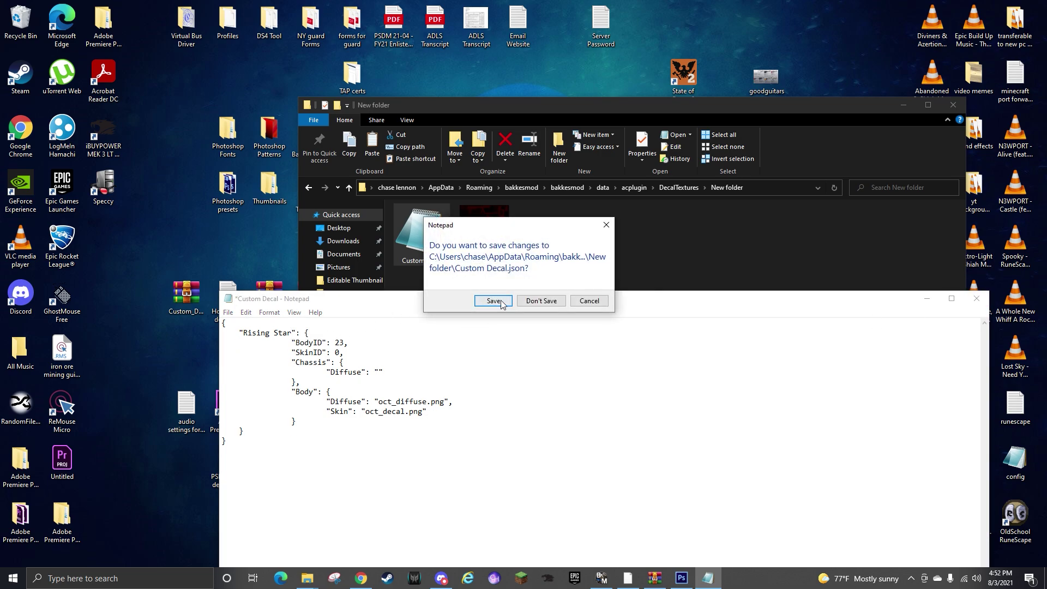
left_click(493, 300)
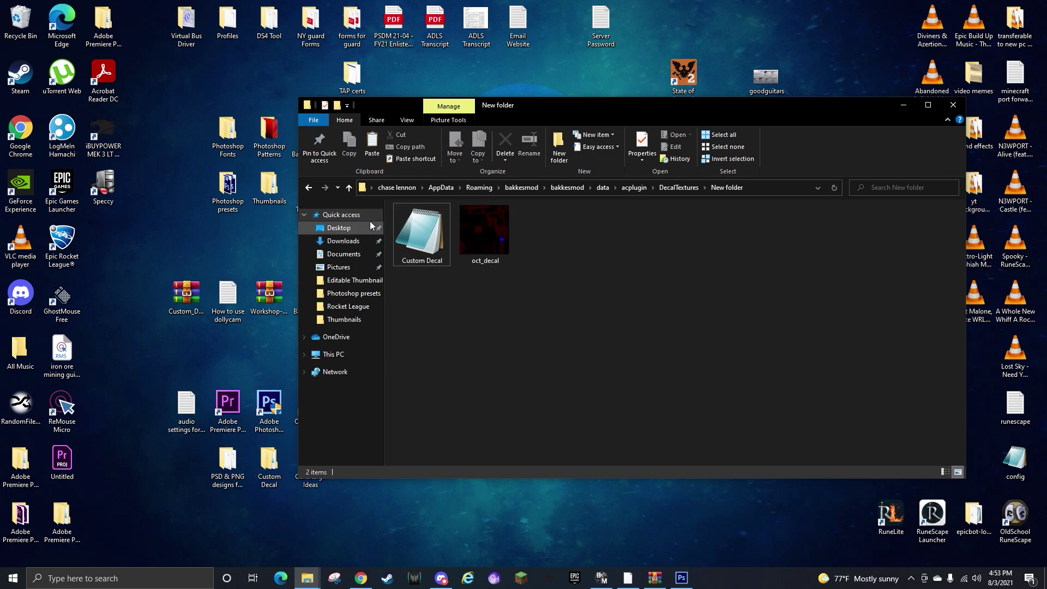
Examine the Jeff Gordon folder's contents for its oct_diffuse image and return to DecalTextures
left_click(310, 187)
double_click(605, 235)
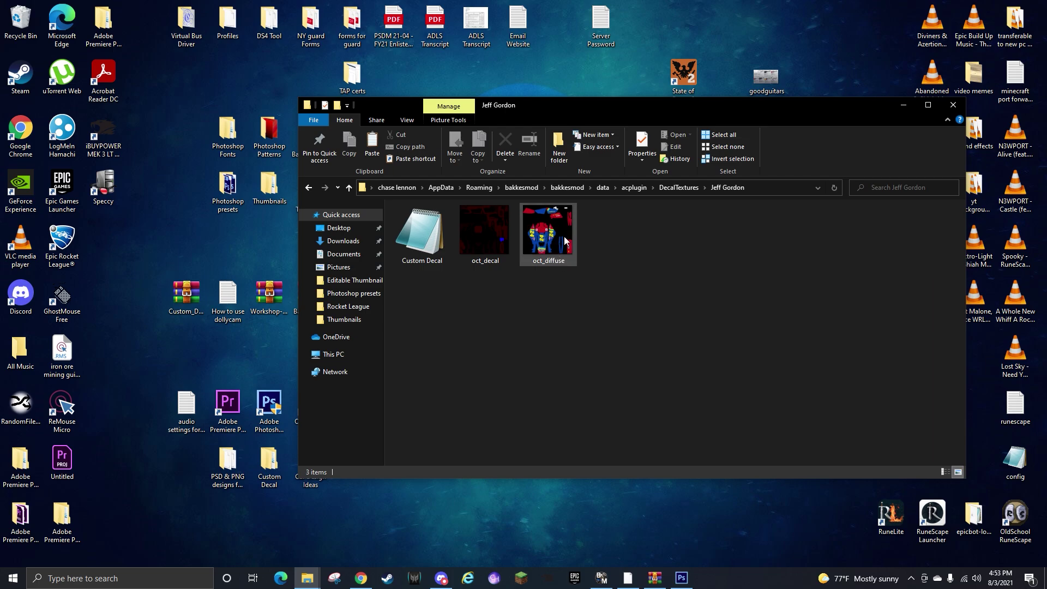
left_click(309, 187)
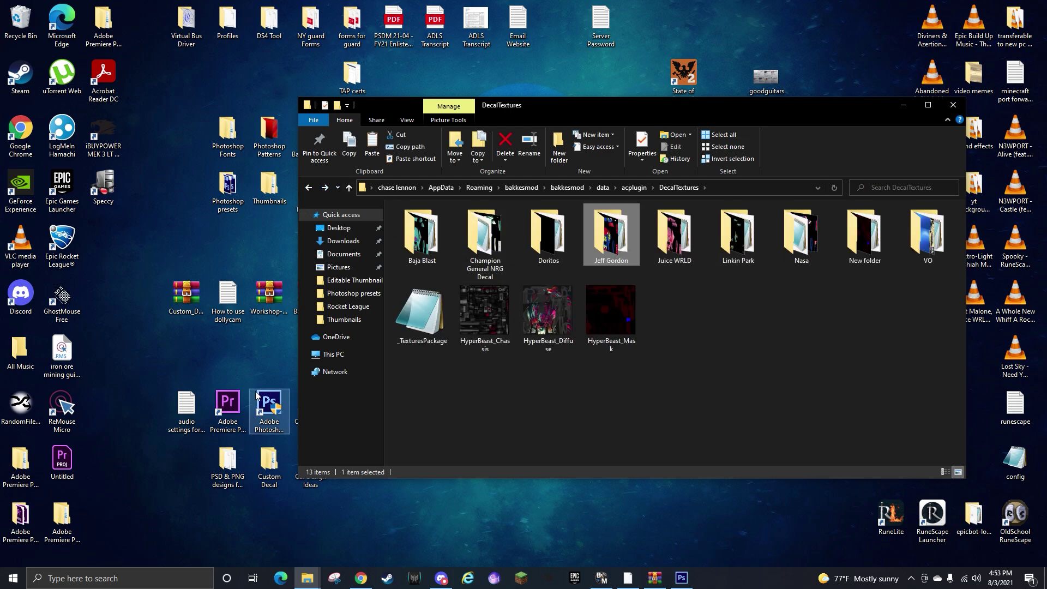
Copy oct_diffuse from the Rising Star Car folder in the desktop's PSD & PNG designs into New folder in DecalTextures
double_click(227, 465)
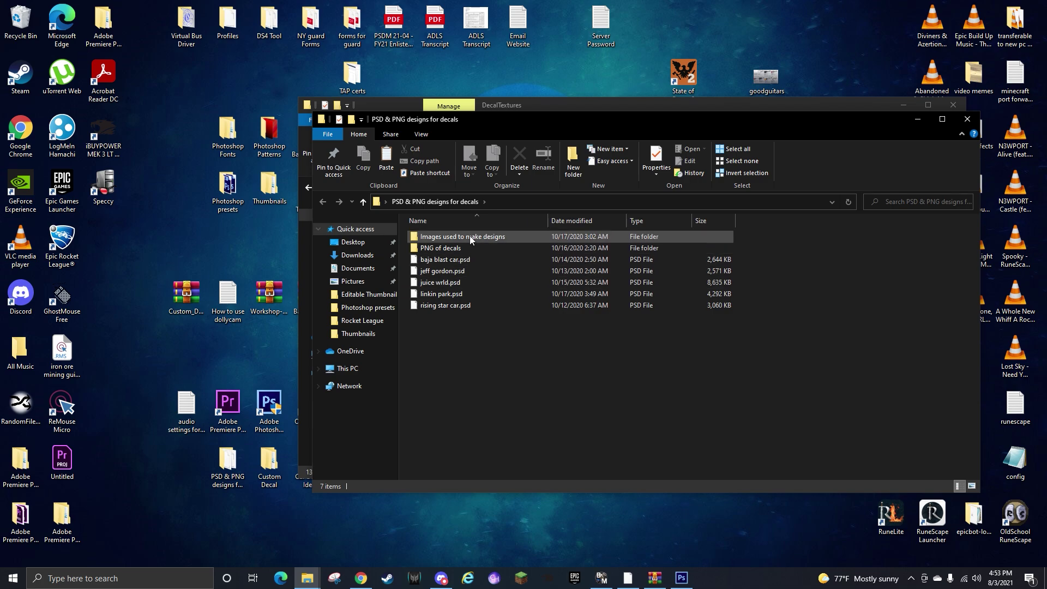
double_click(466, 247)
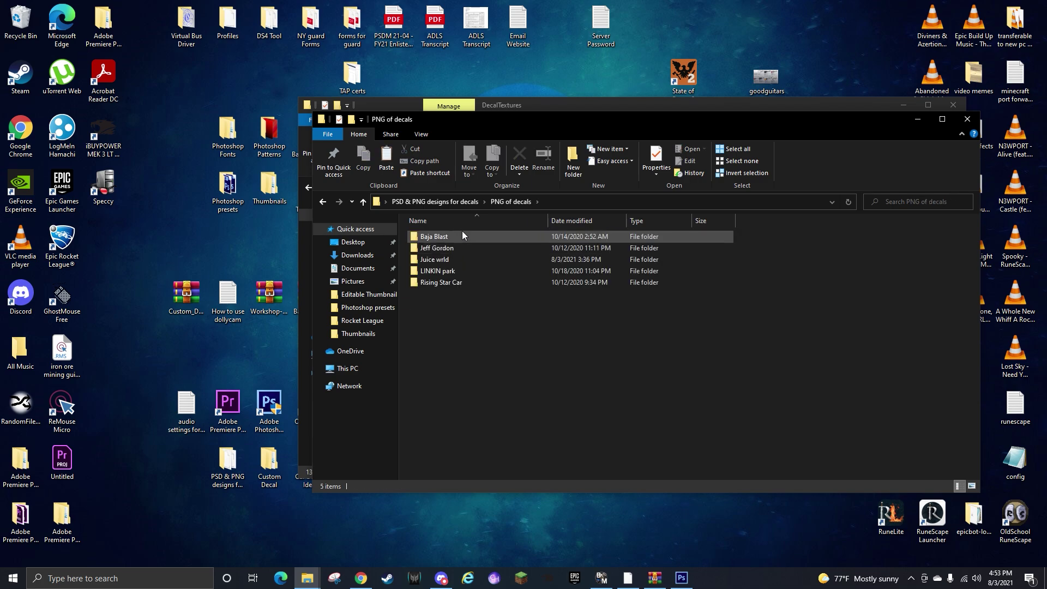
double_click(451, 283)
left_click(435, 254)
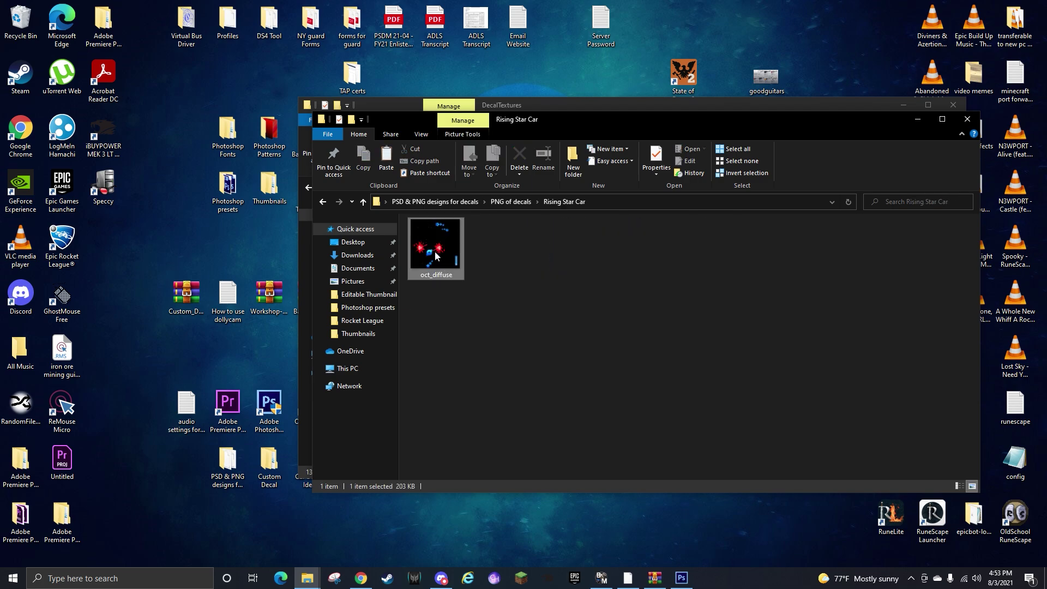
right_click(435, 254)
left_click(476, 502)
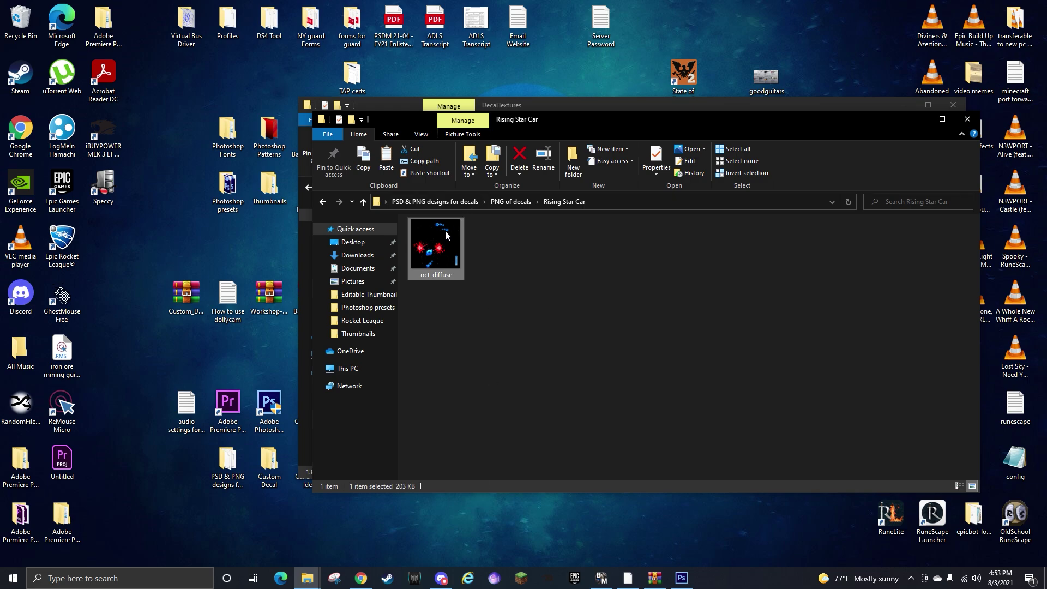
left_click(958, 122)
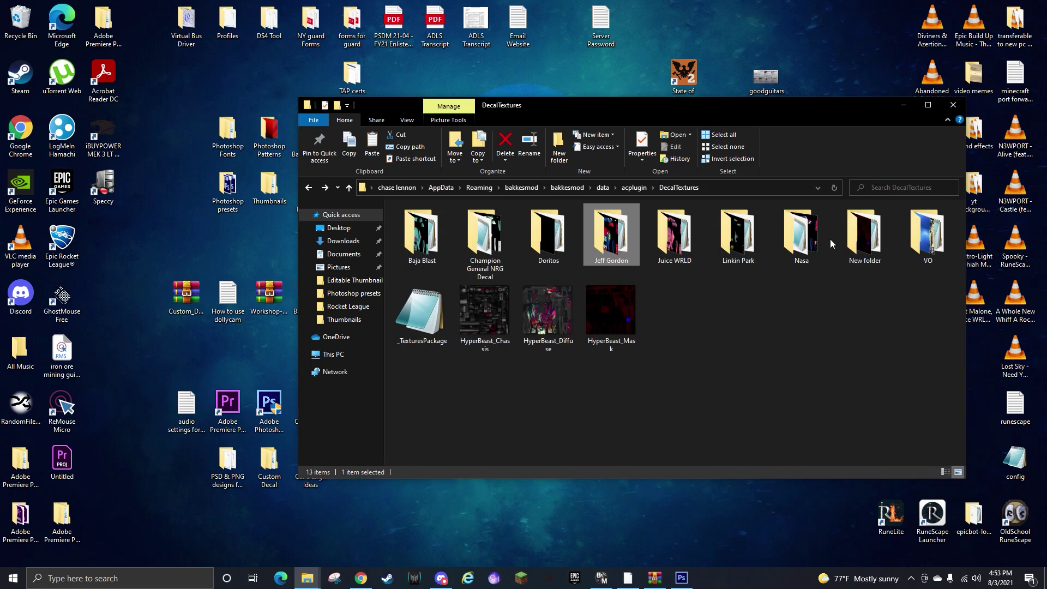
double_click(874, 245)
right_click(642, 251)
left_click(695, 327)
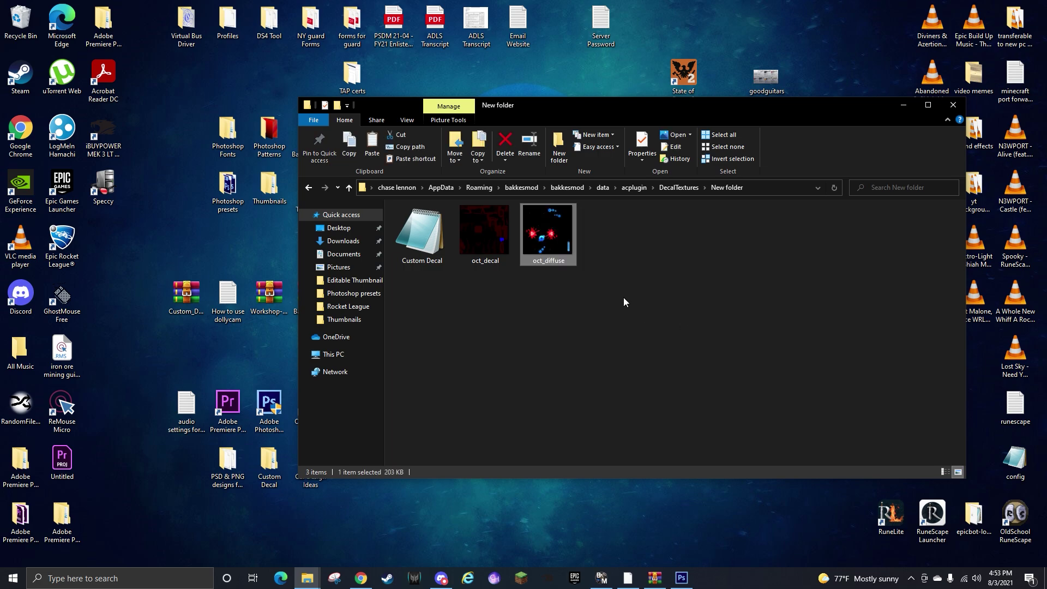
left_click(625, 301)
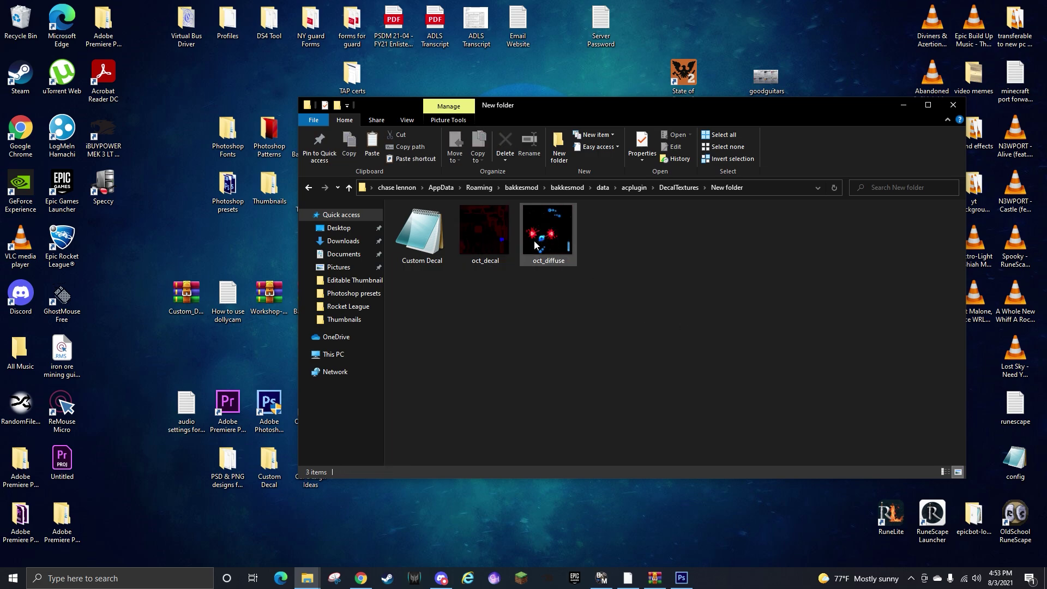
Return to DecalTextures and rename New folder as Rising Star
left_click(308, 187)
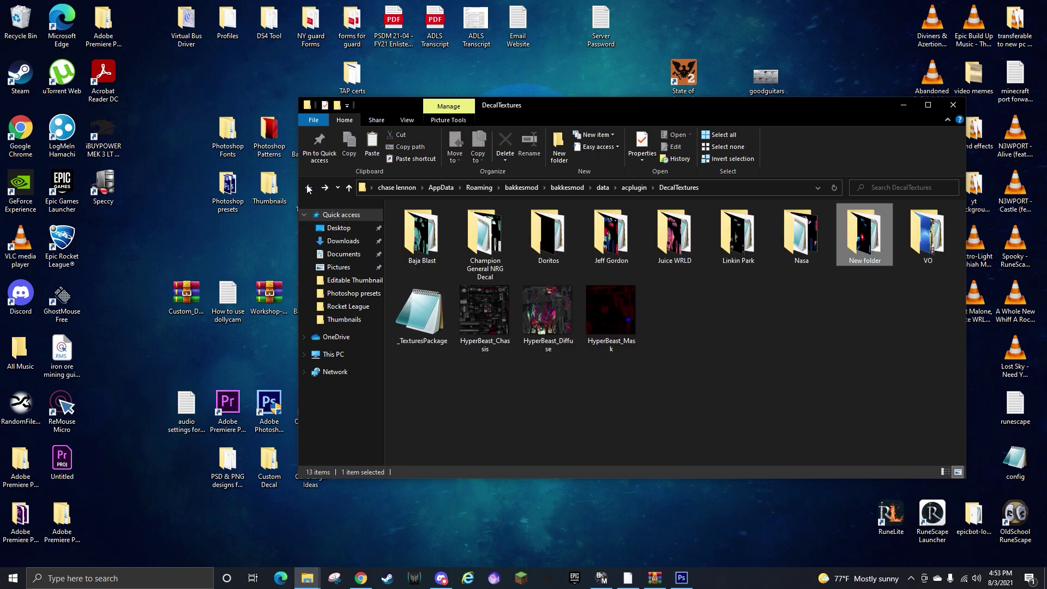
right_click(882, 259)
left_click(905, 543)
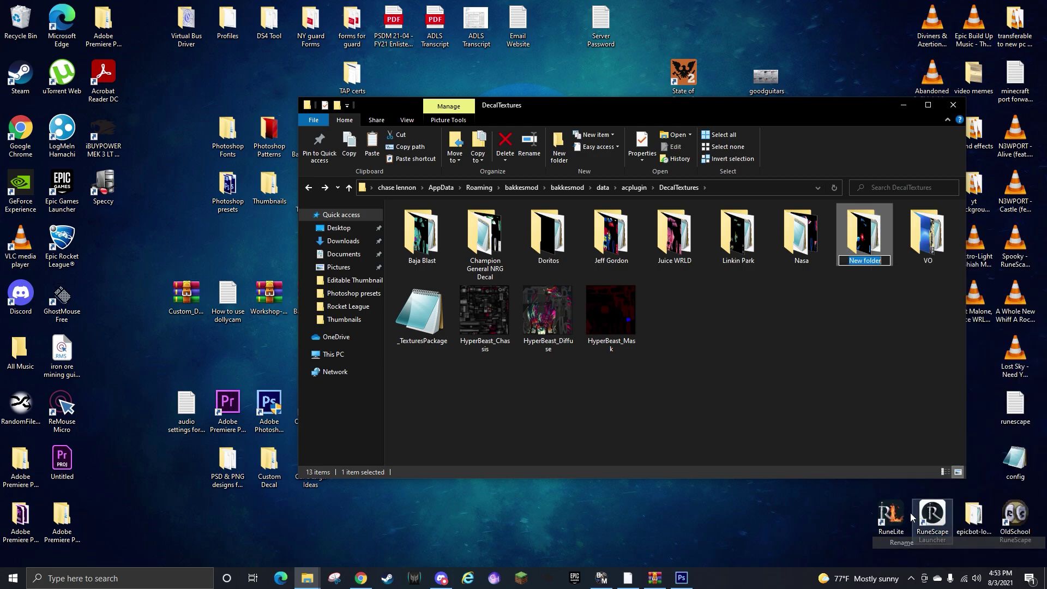
key("BackSpace")
key("Caps_Lock")
type("R")
key("Caps_Lock")
type("isi")
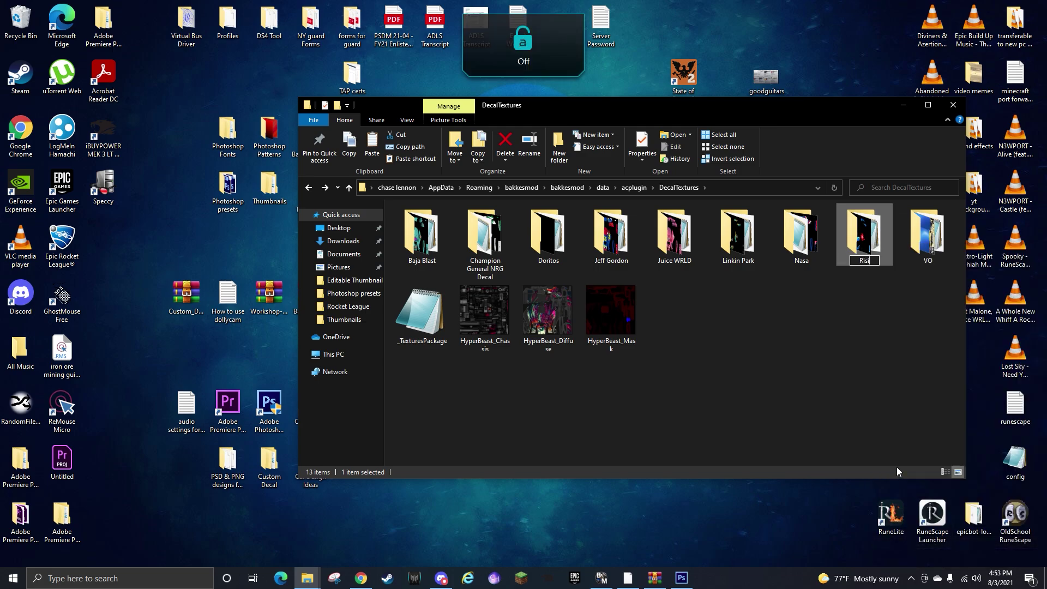
type("ng")
key("Caps_Lock")
key("BackSpace")
key("Caps_Lock")
key("BackSpace")
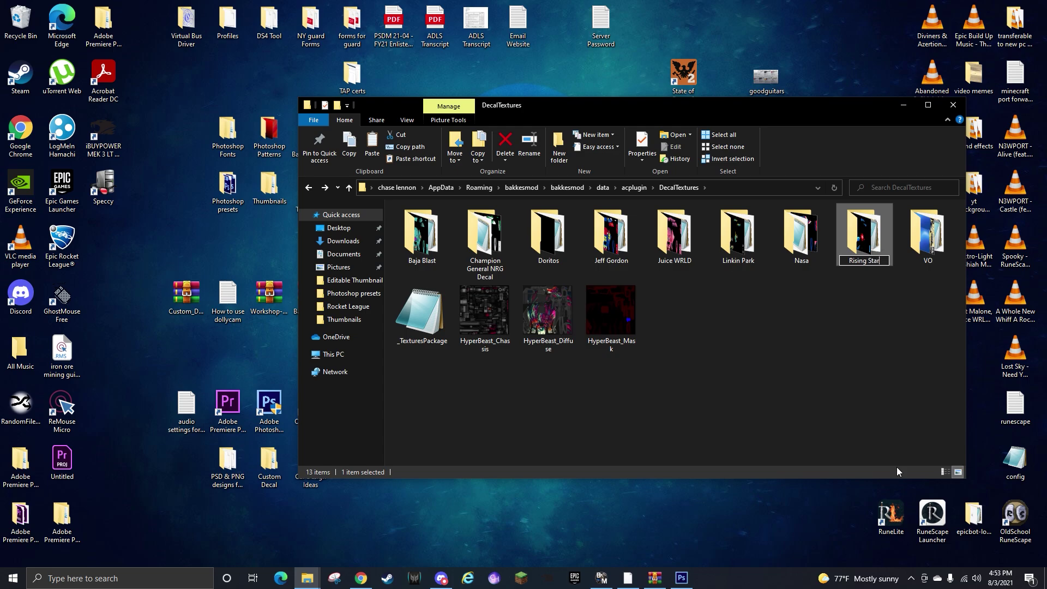
type("r")
key("Return")
Minimize File Explorer, switch to Rocket League and open the AlphaConsole cosmetics settings through the BakkesMod plugins
left_click(904, 105)
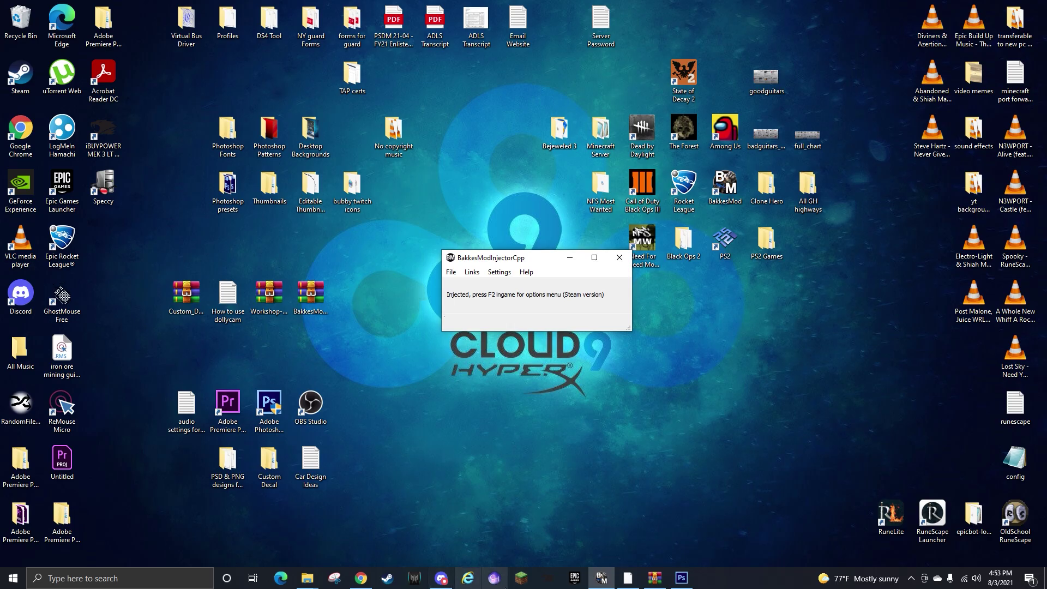
left_click(548, 578)
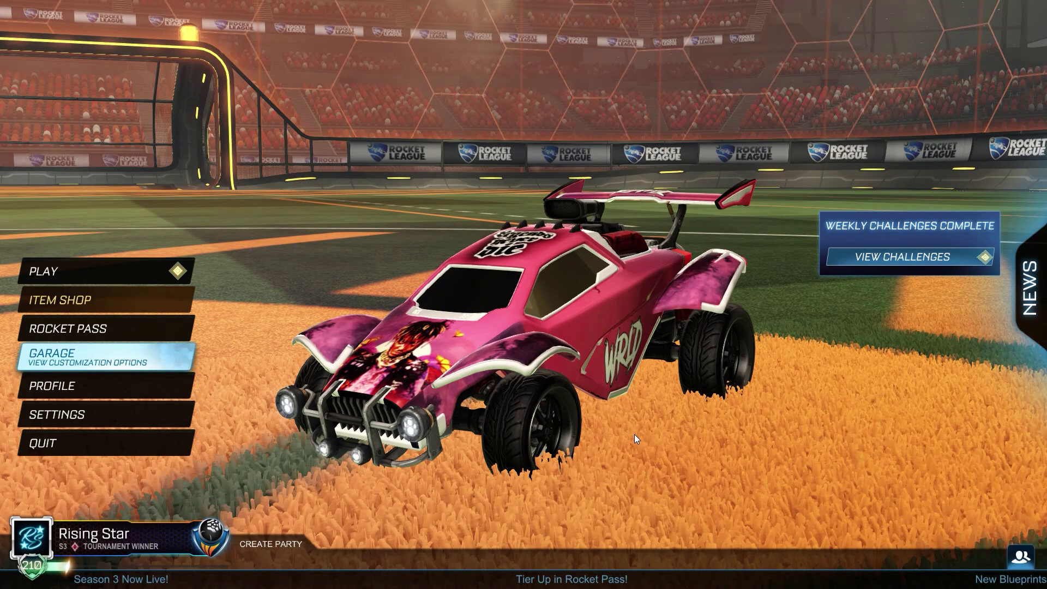
key("F2")
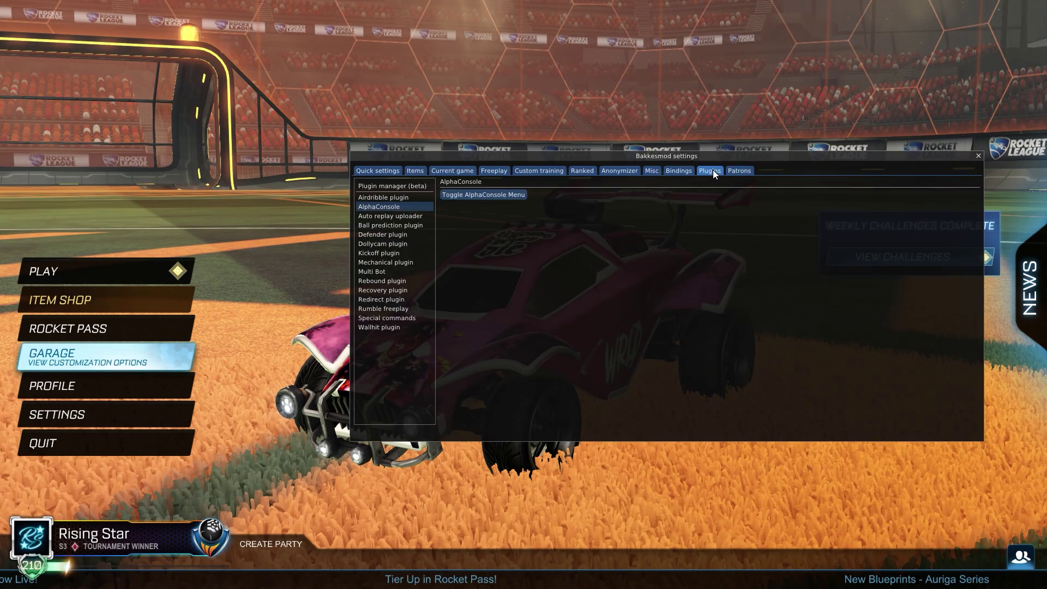
left_click(475, 197)
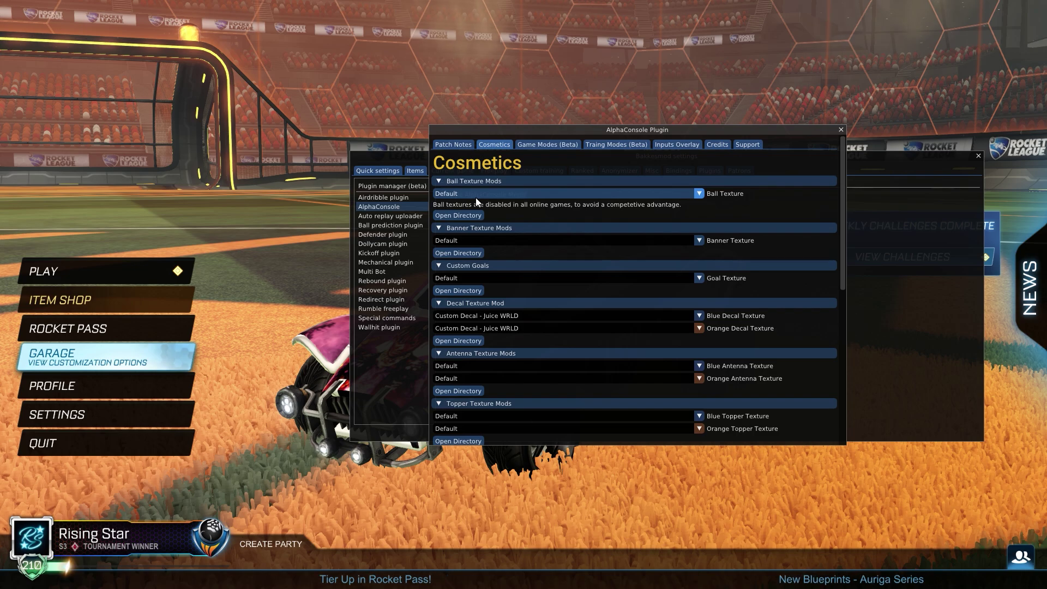
Set the blue decal texture to Custom Decal - Rising Star and close the AlphaConsole and BakkesMod windows
left_click(525, 313)
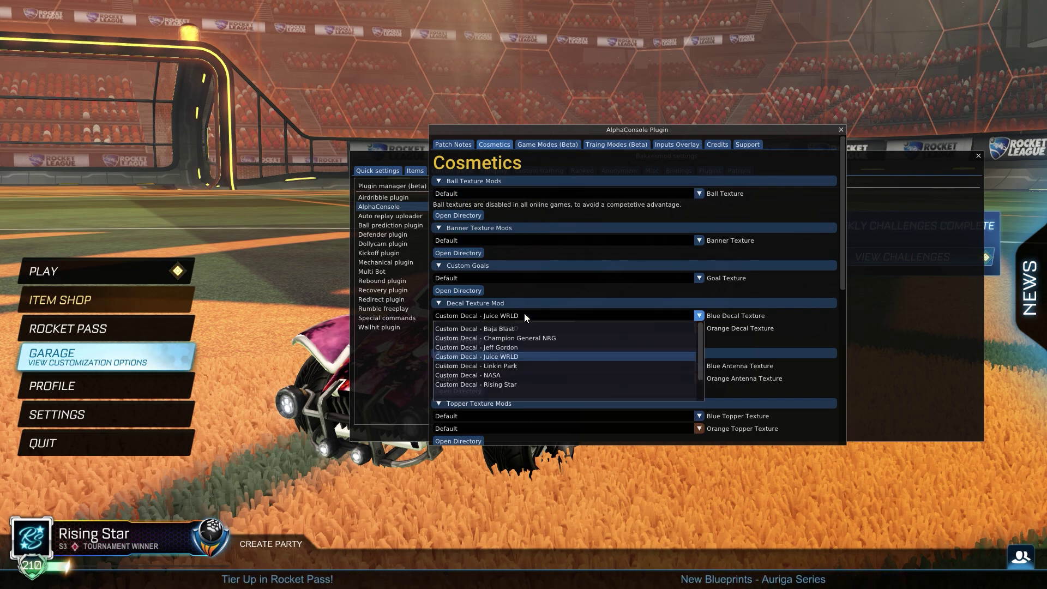
left_click(505, 384)
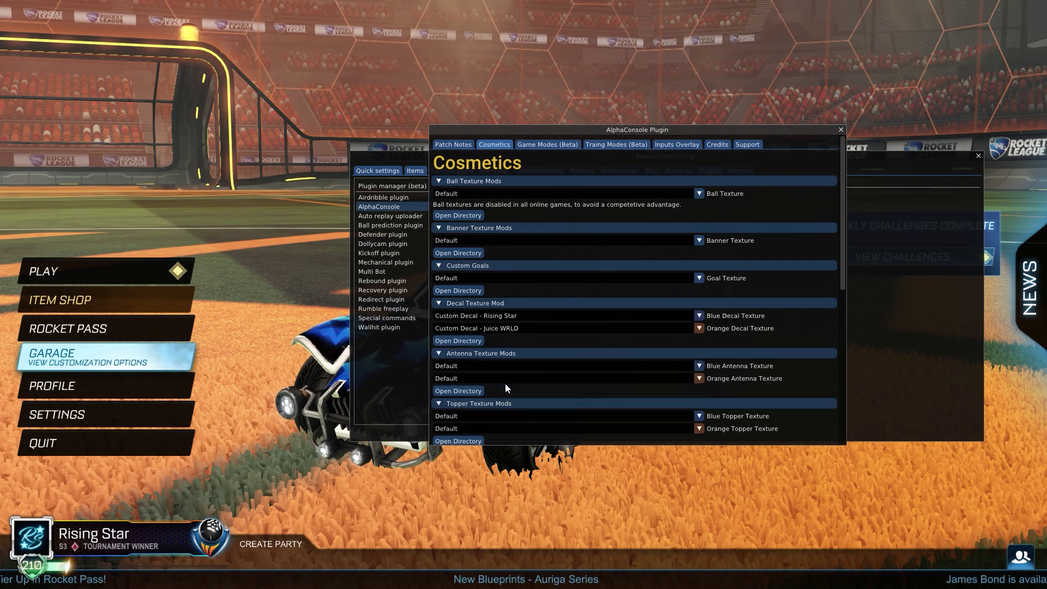
left_click(841, 129)
left_click(979, 156)
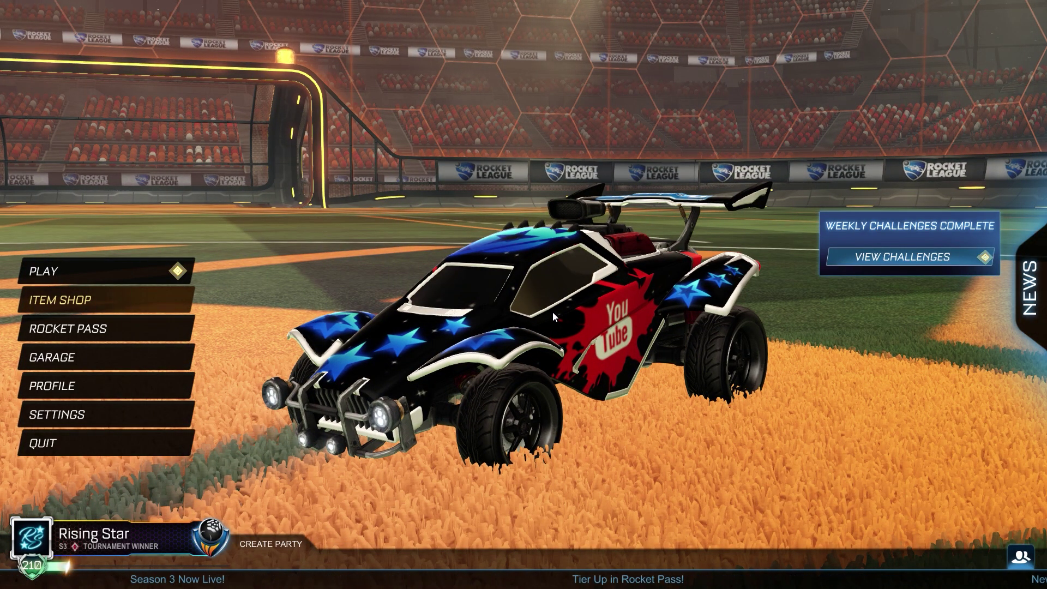
Leave Rocket League and switch to Photoshop with the baja blast car.psd design
key("Down")
key("alt+Tab")
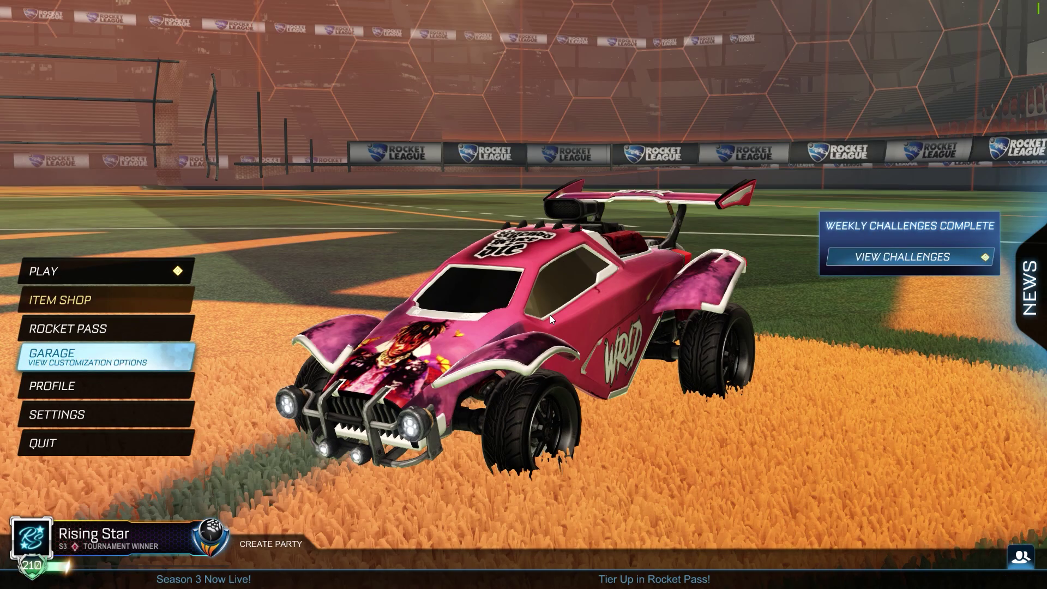
key("alt+Tab")
left_click(686, 576)
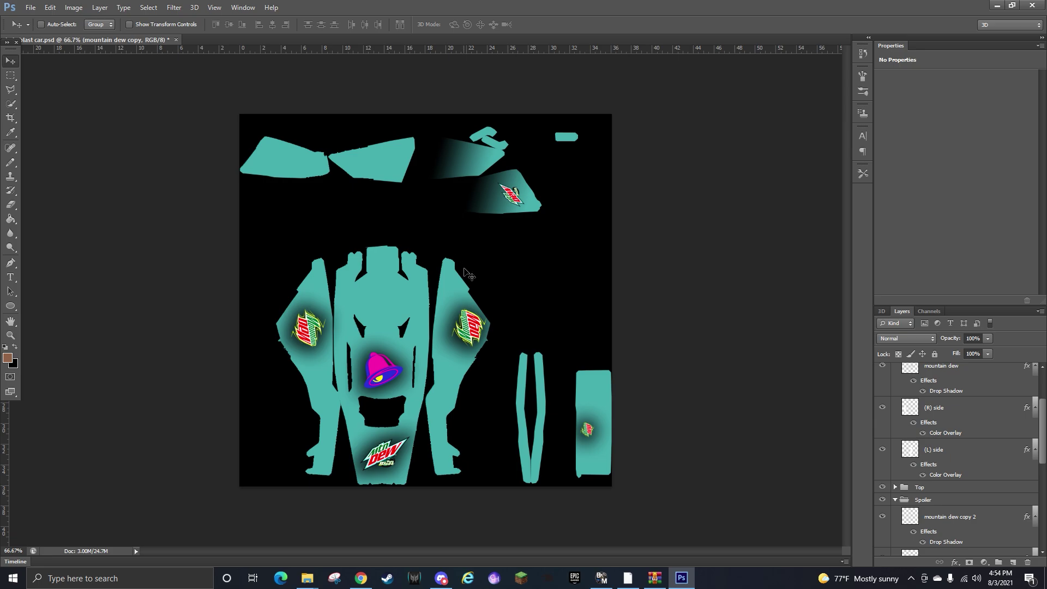
Minimize Photoshop, switch to the DecalTextures window in File Explorer and open the Rising Star folder to examine its files
left_click(997, 5)
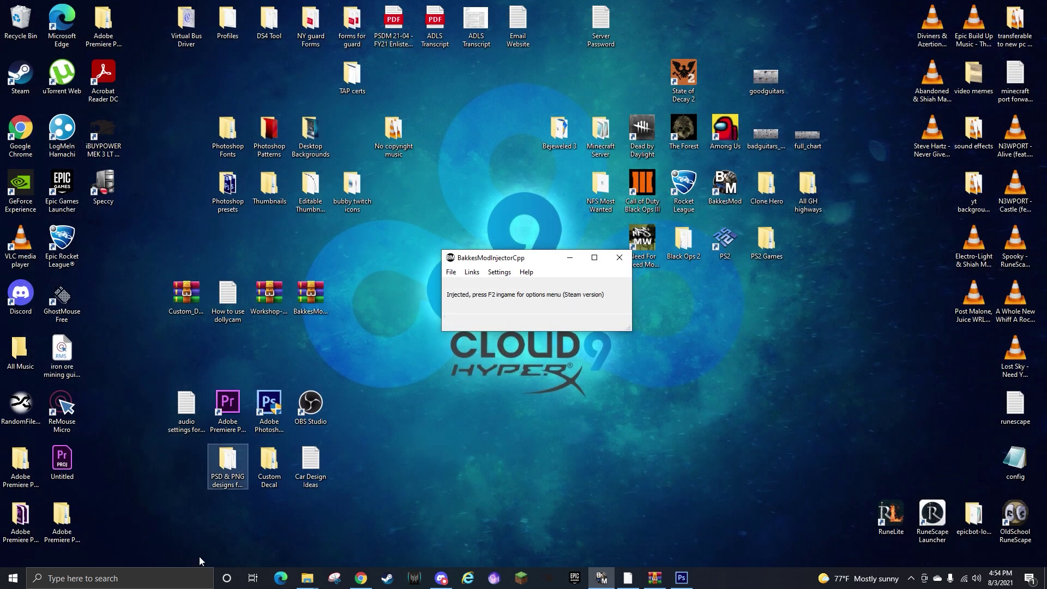
mouse_move(307, 579)
left_click(471, 539)
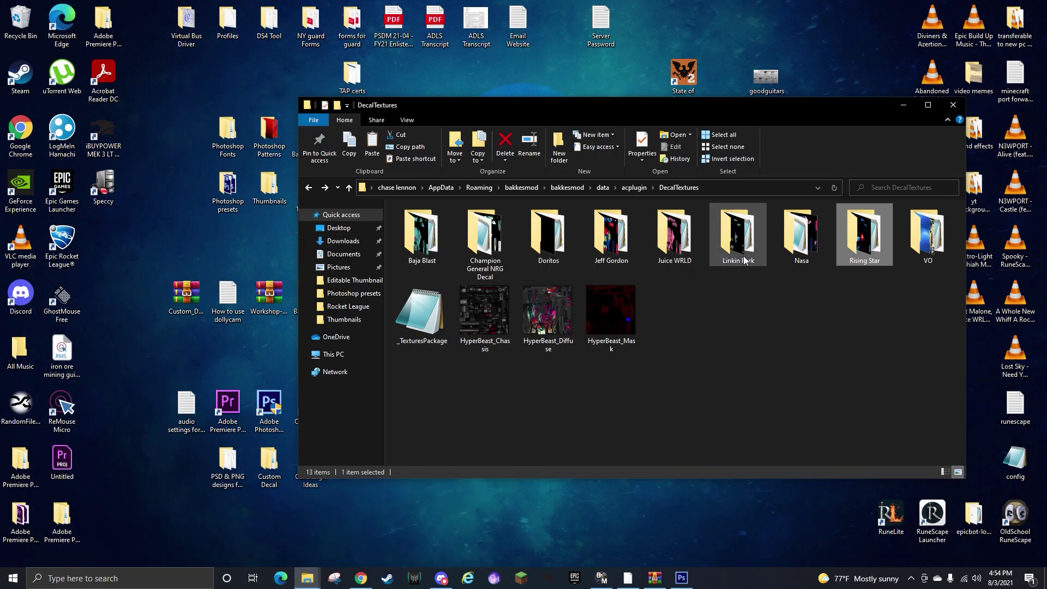
double_click(863, 242)
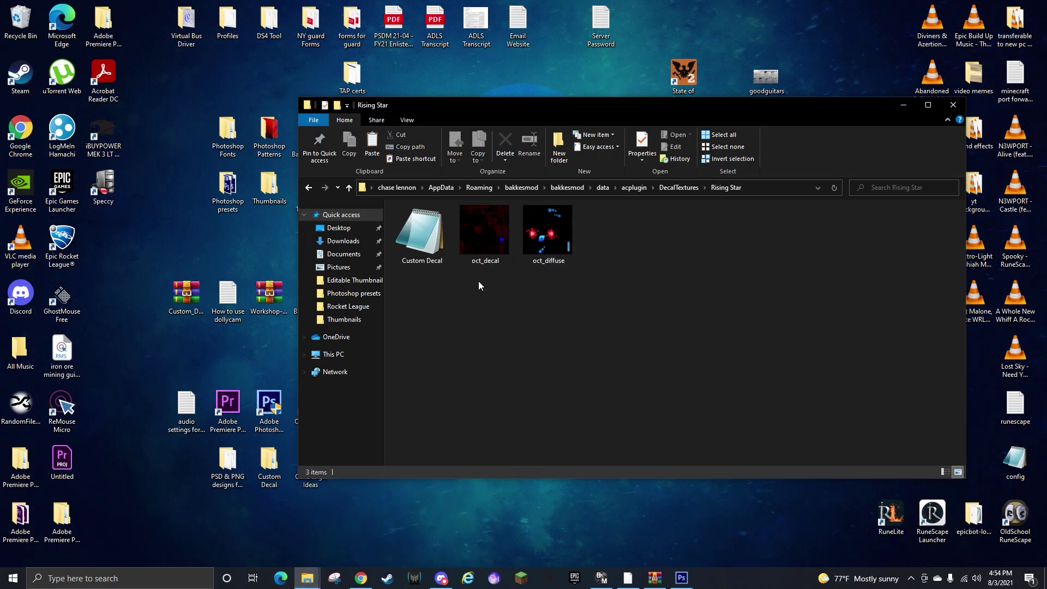
Recheck the Rising Star folder's contents from DecalTextures and close the File Explorer window
left_click(314, 189)
double_click(859, 254)
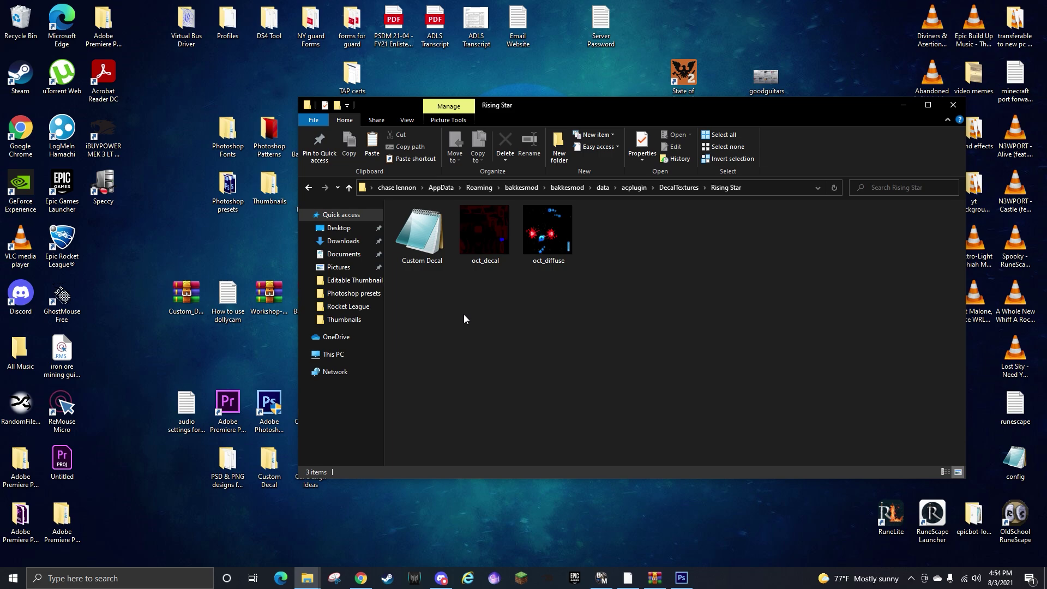
left_click(310, 188)
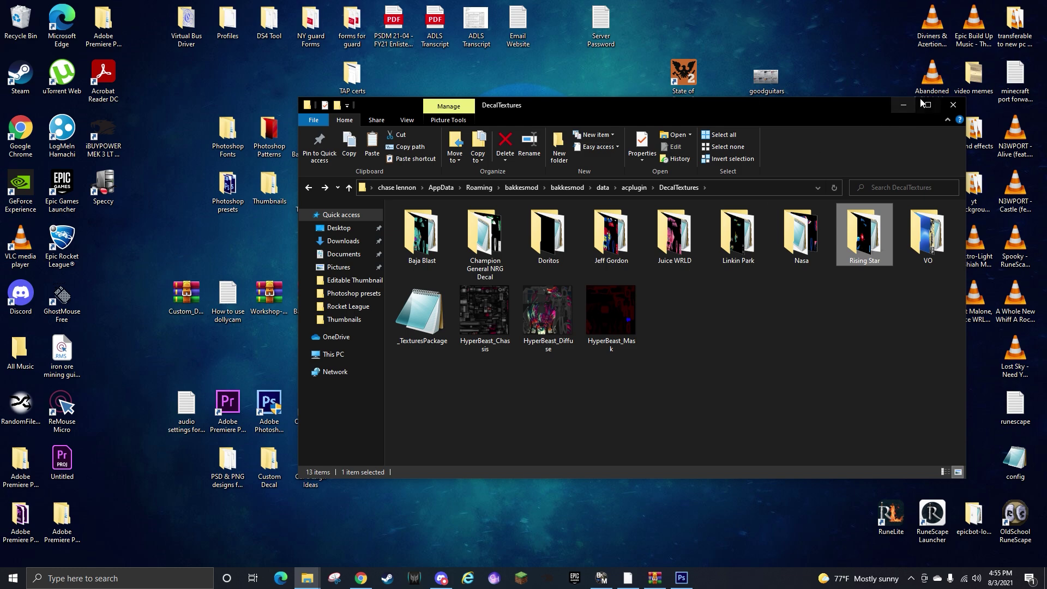
left_click(952, 105)
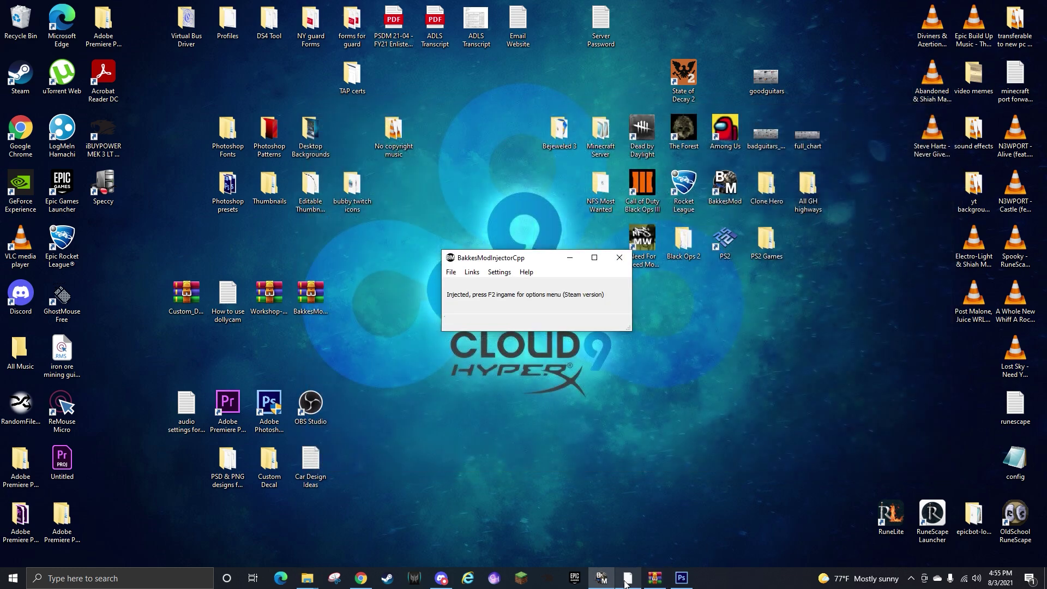